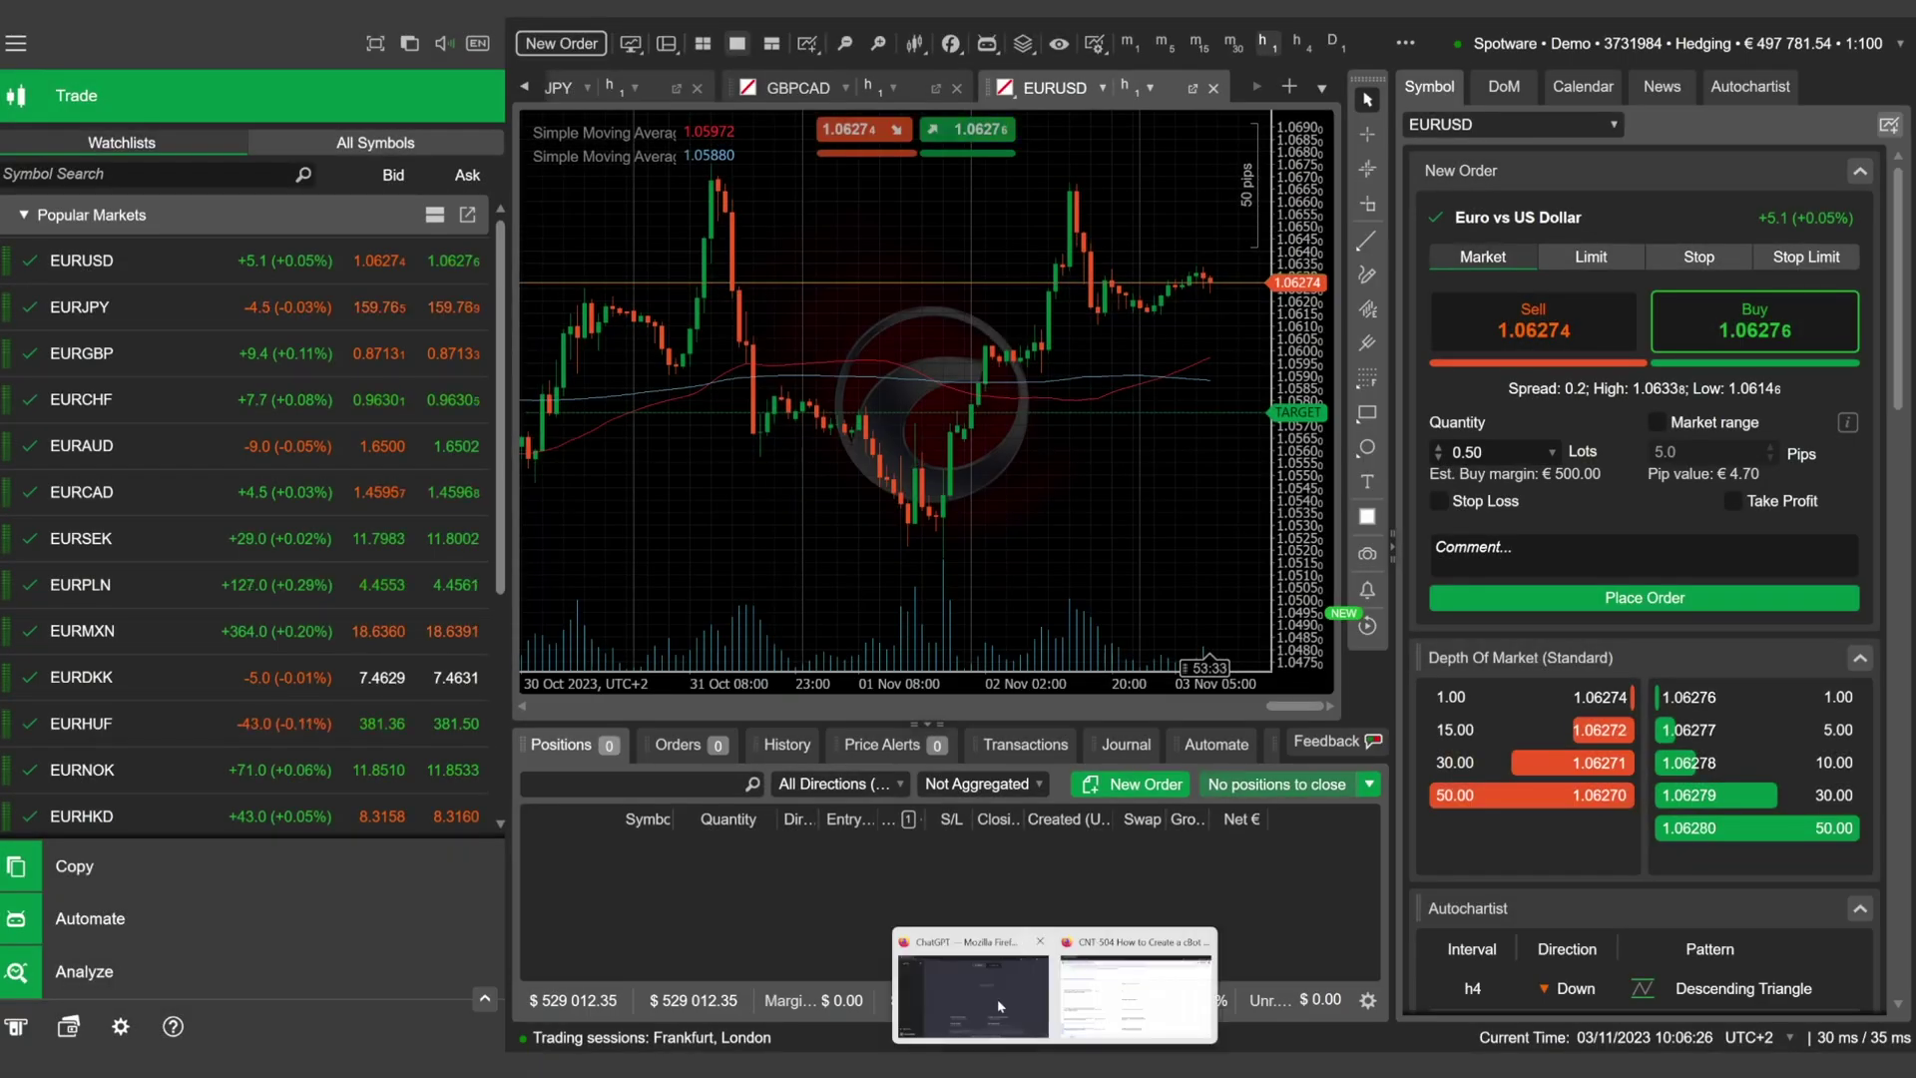
Ask ChatGPT, as a professional cBot developer, for simple code trading each moving-average crossover.
left_click(999, 1006)
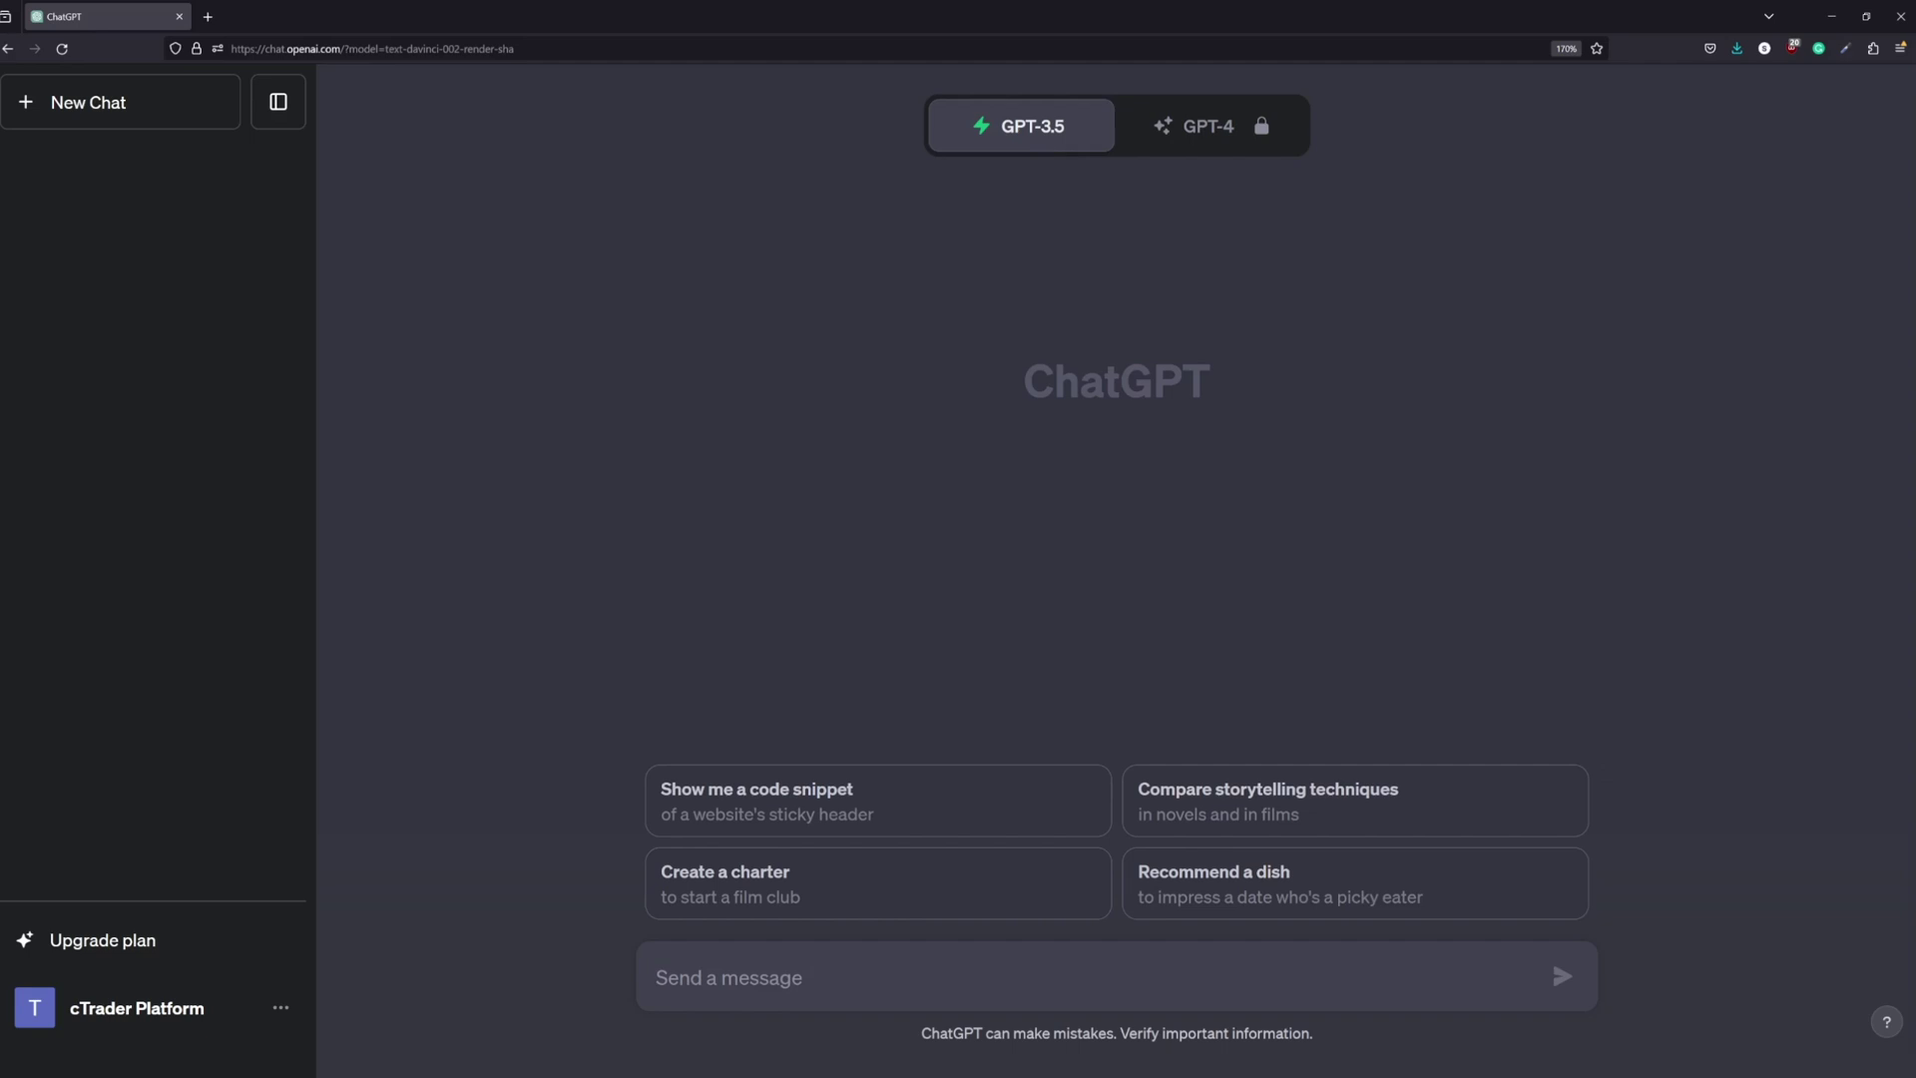
type("Pretend to be")
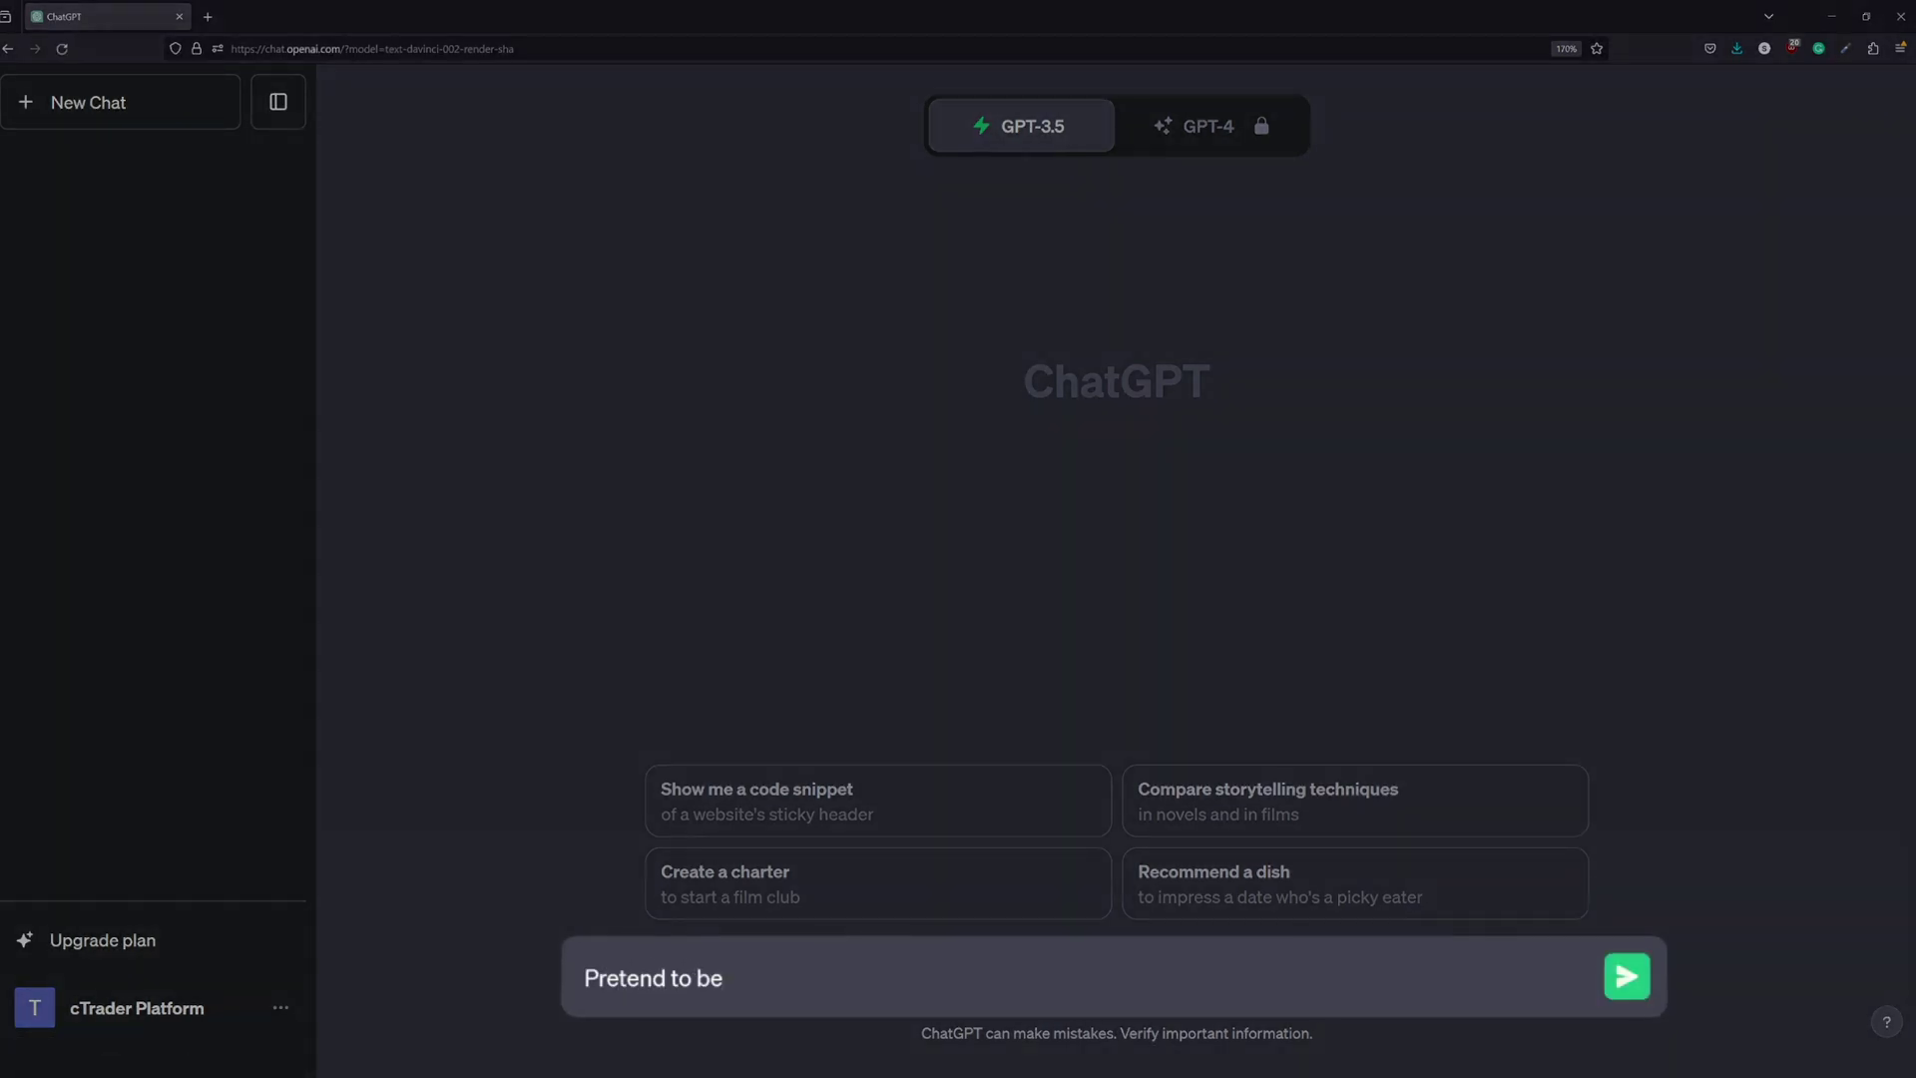
type(" a professional developer of")
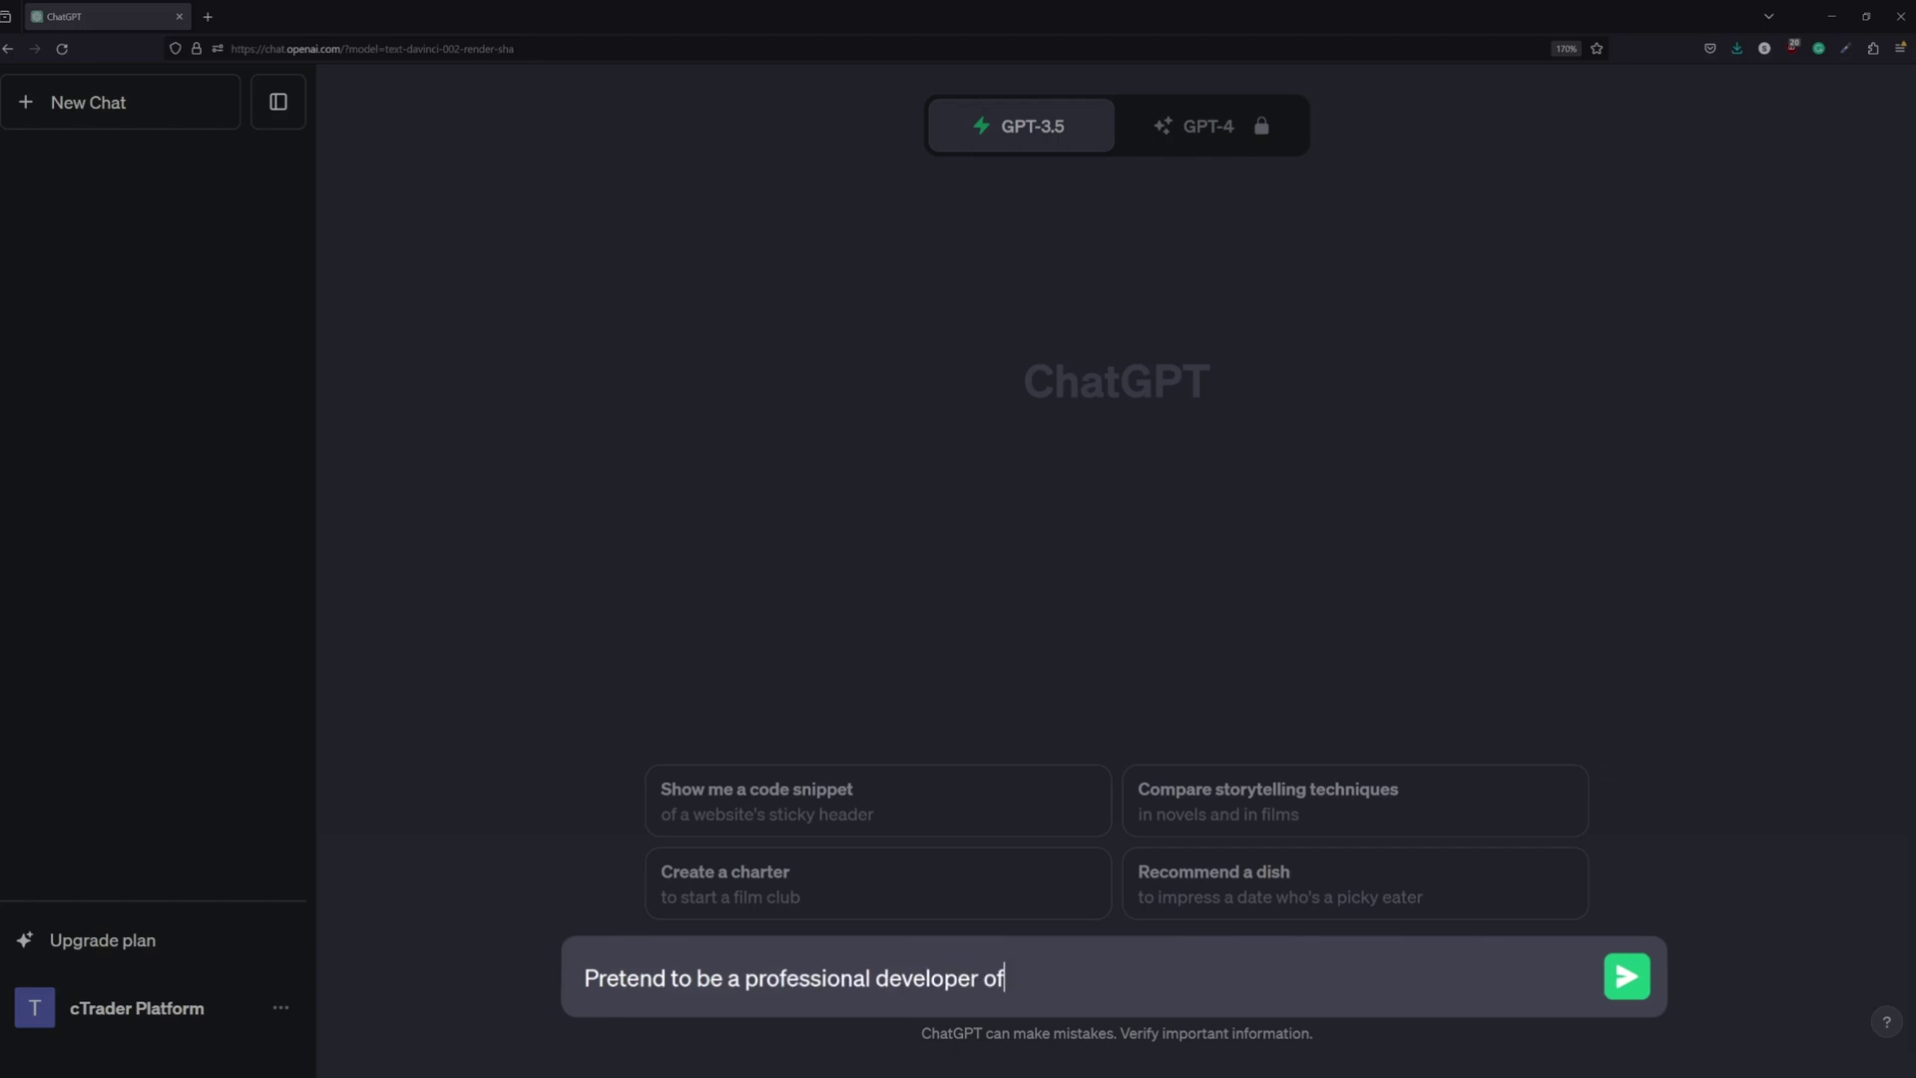
type(" cBots for cTrader. Write ")
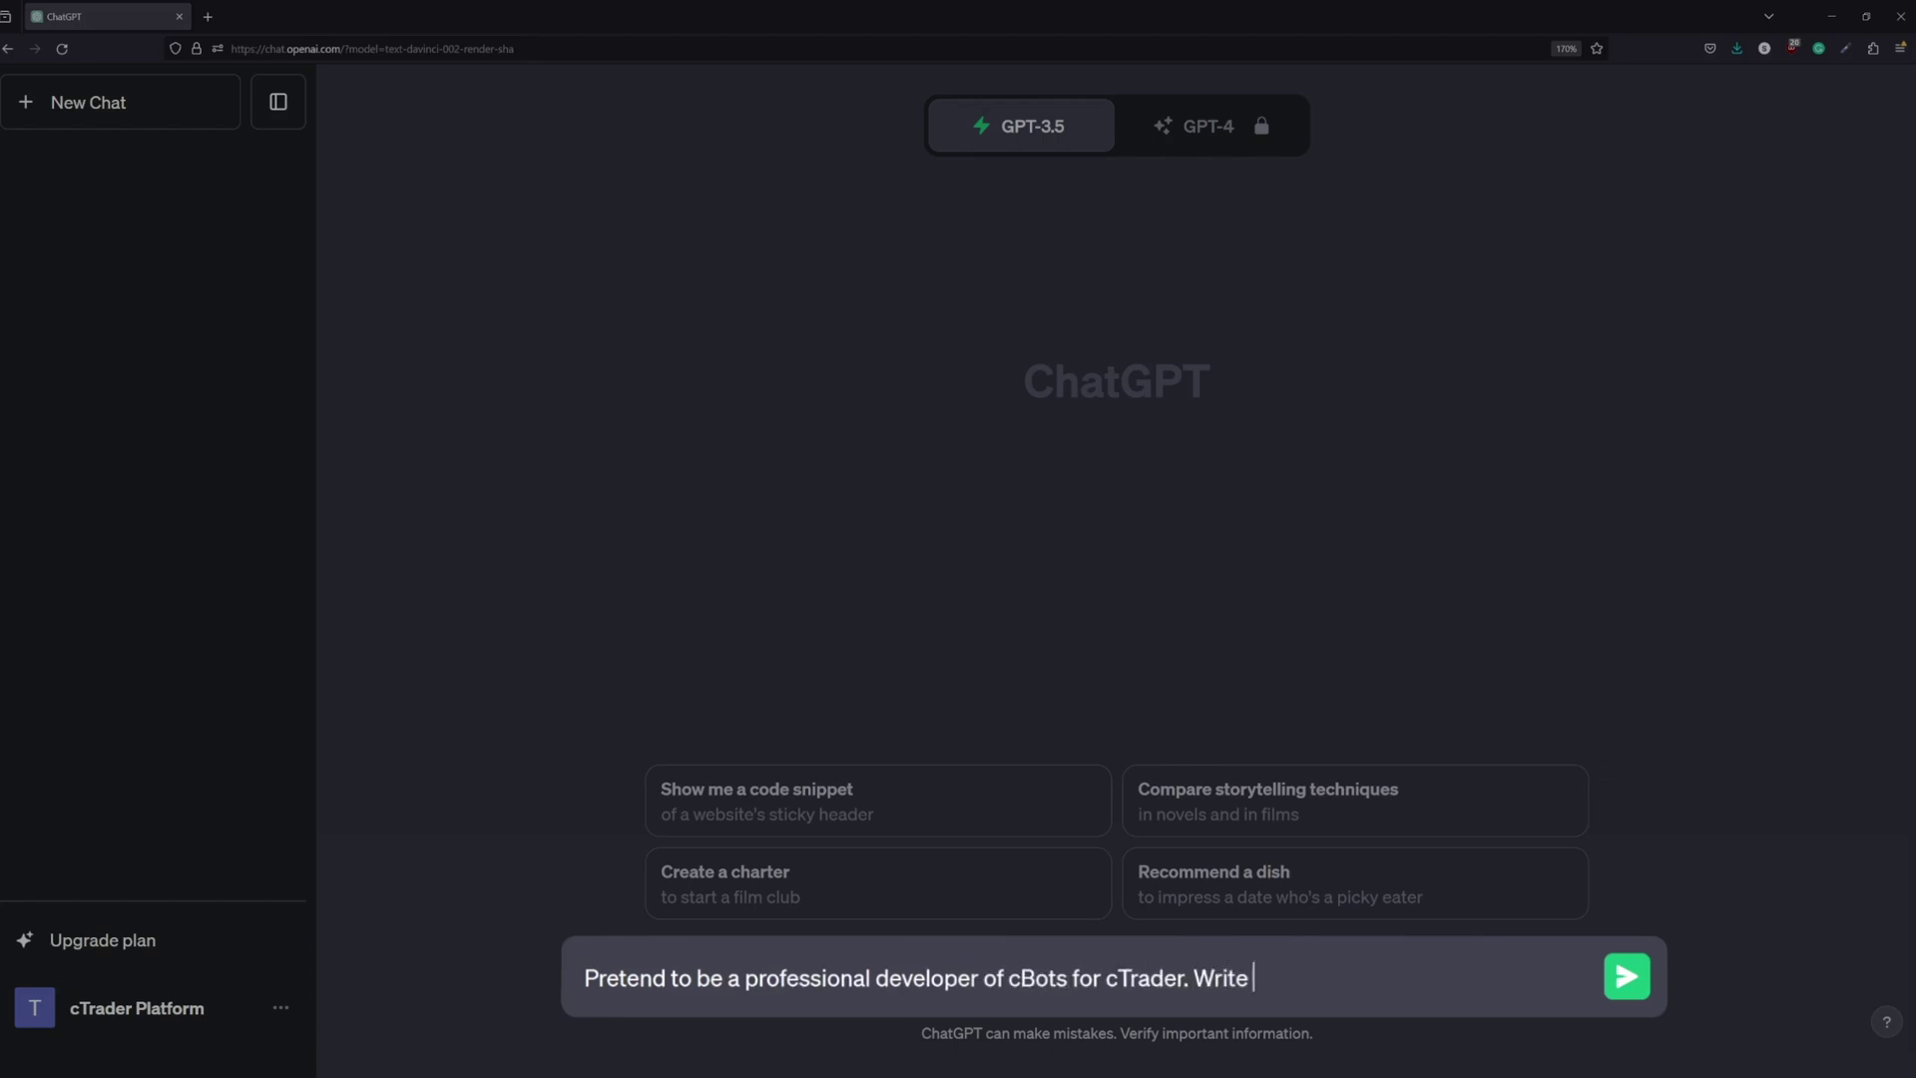
type("simple and understandabl")
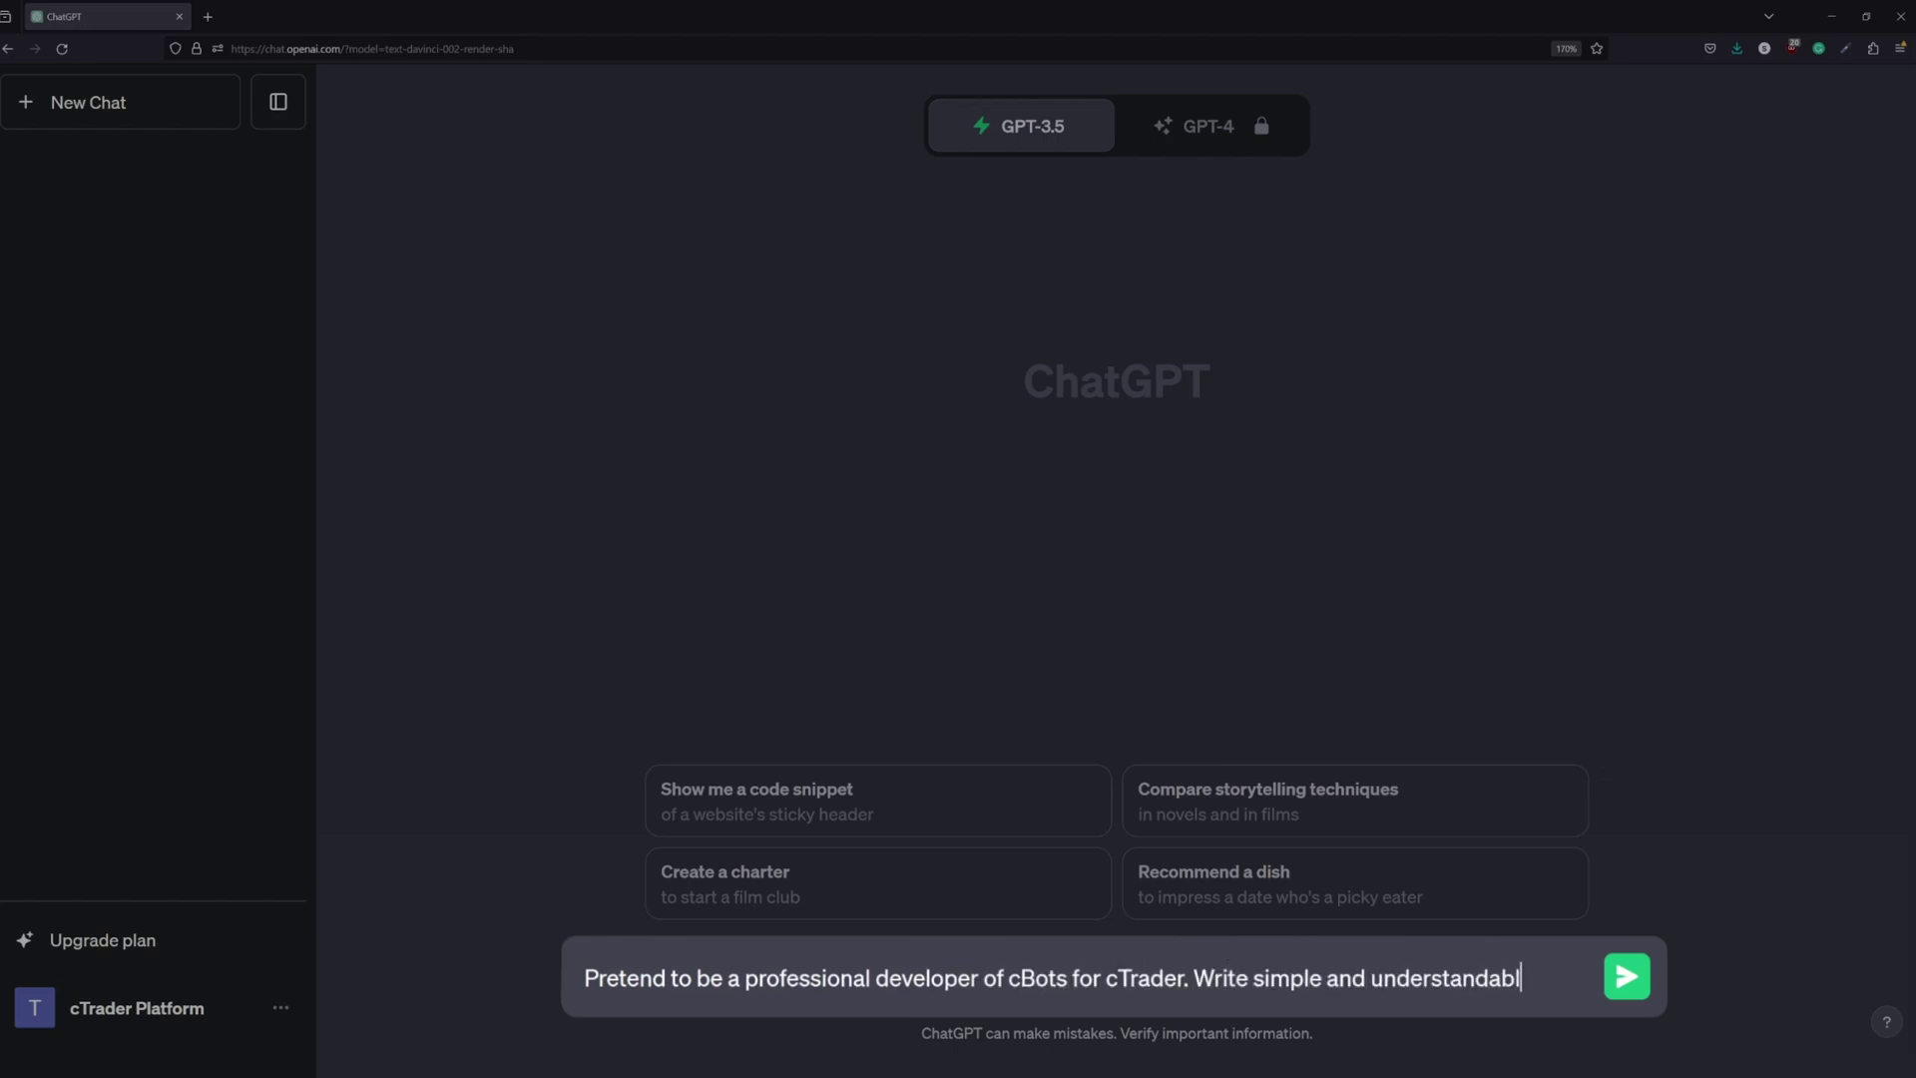
type("e code. Create a cBotr")
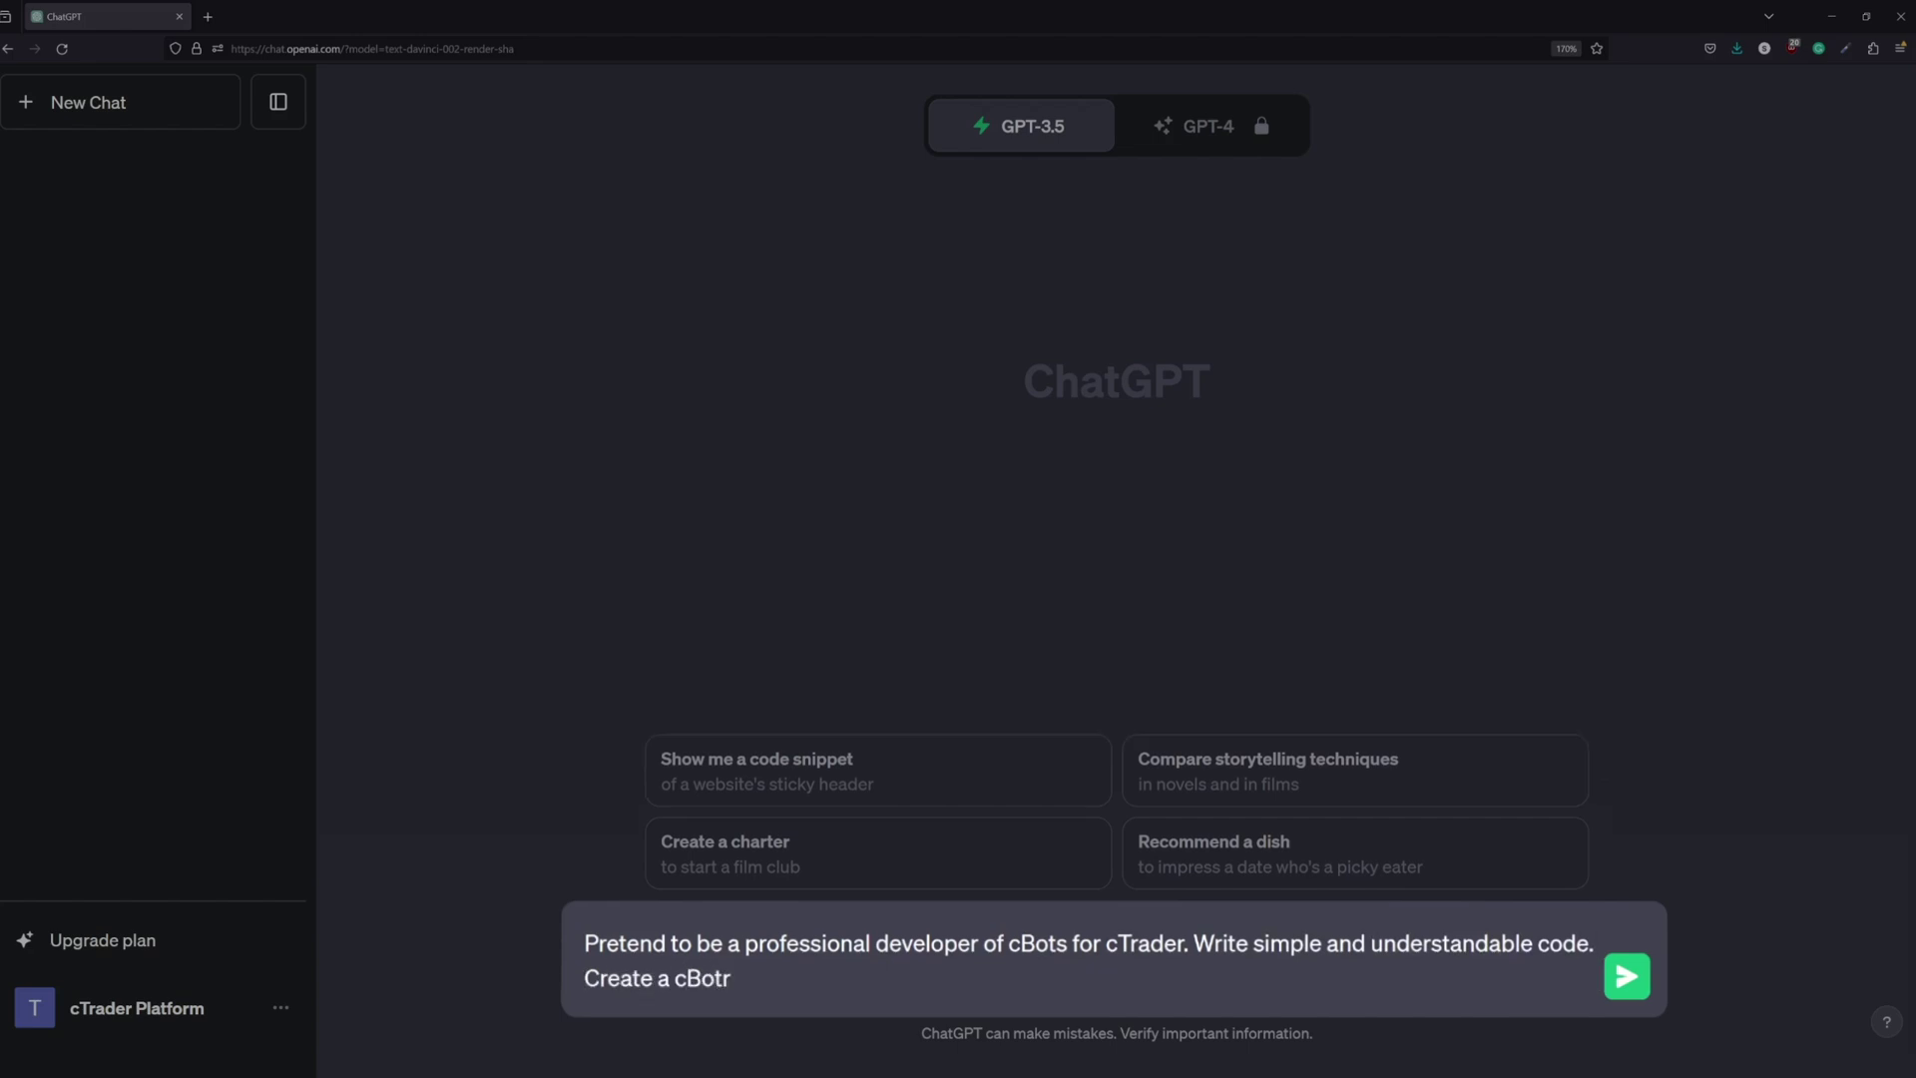
key("BackSpace")
type("that places a new trade ea")
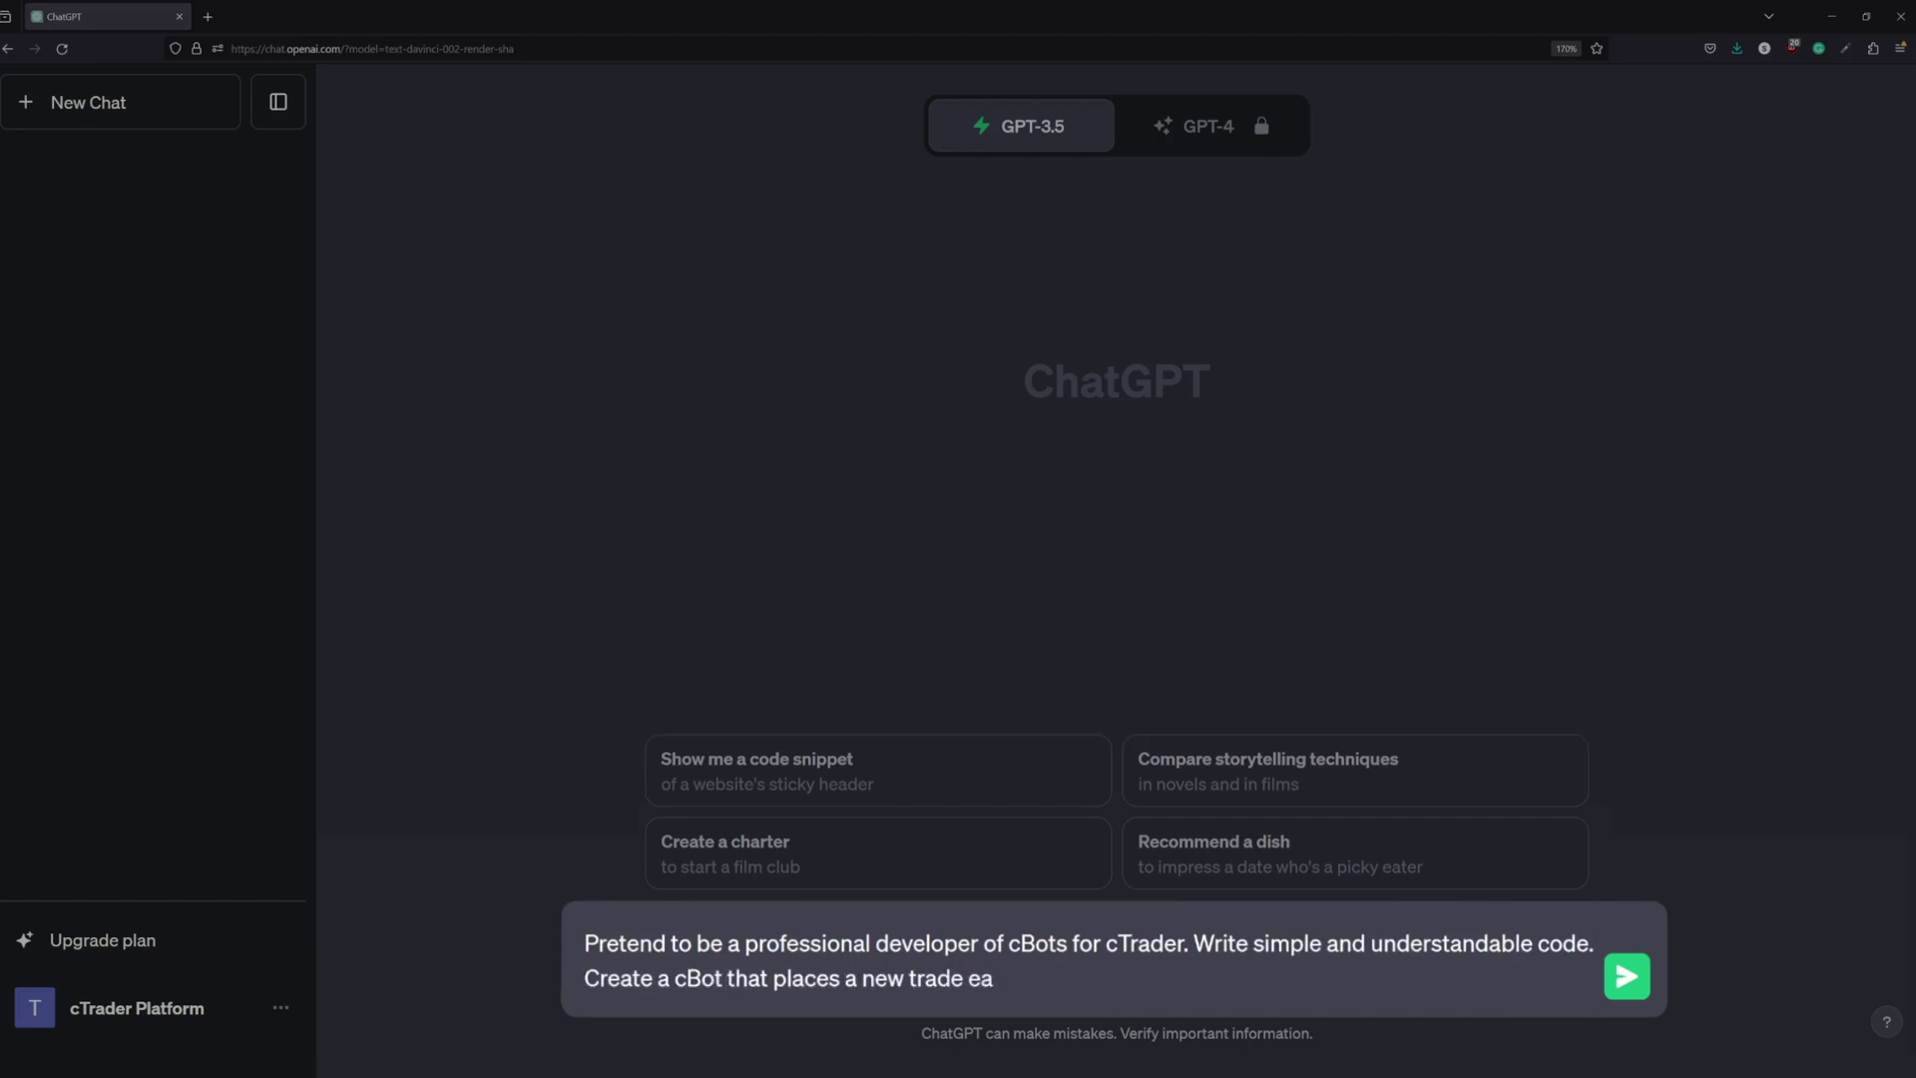
type("ch time there is a crossover of movi")
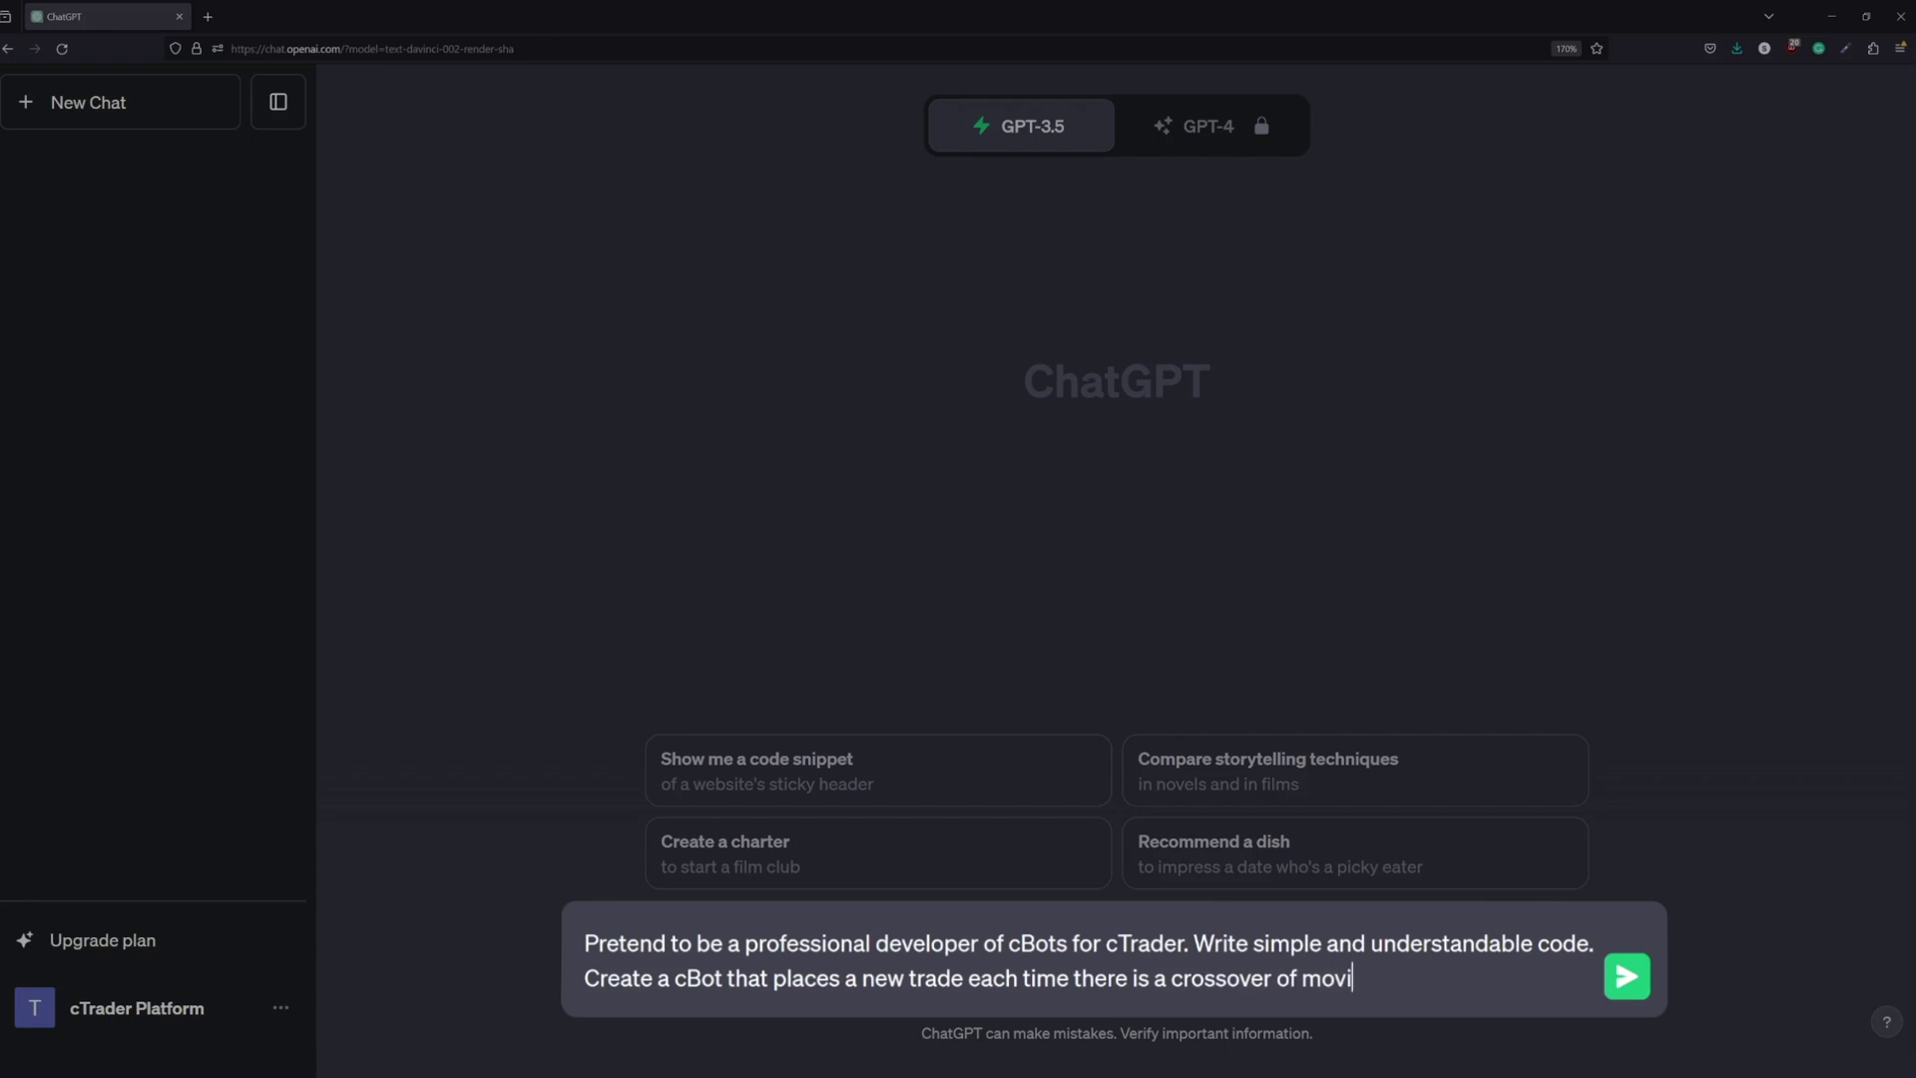
type("ng averages. You can decide wha")
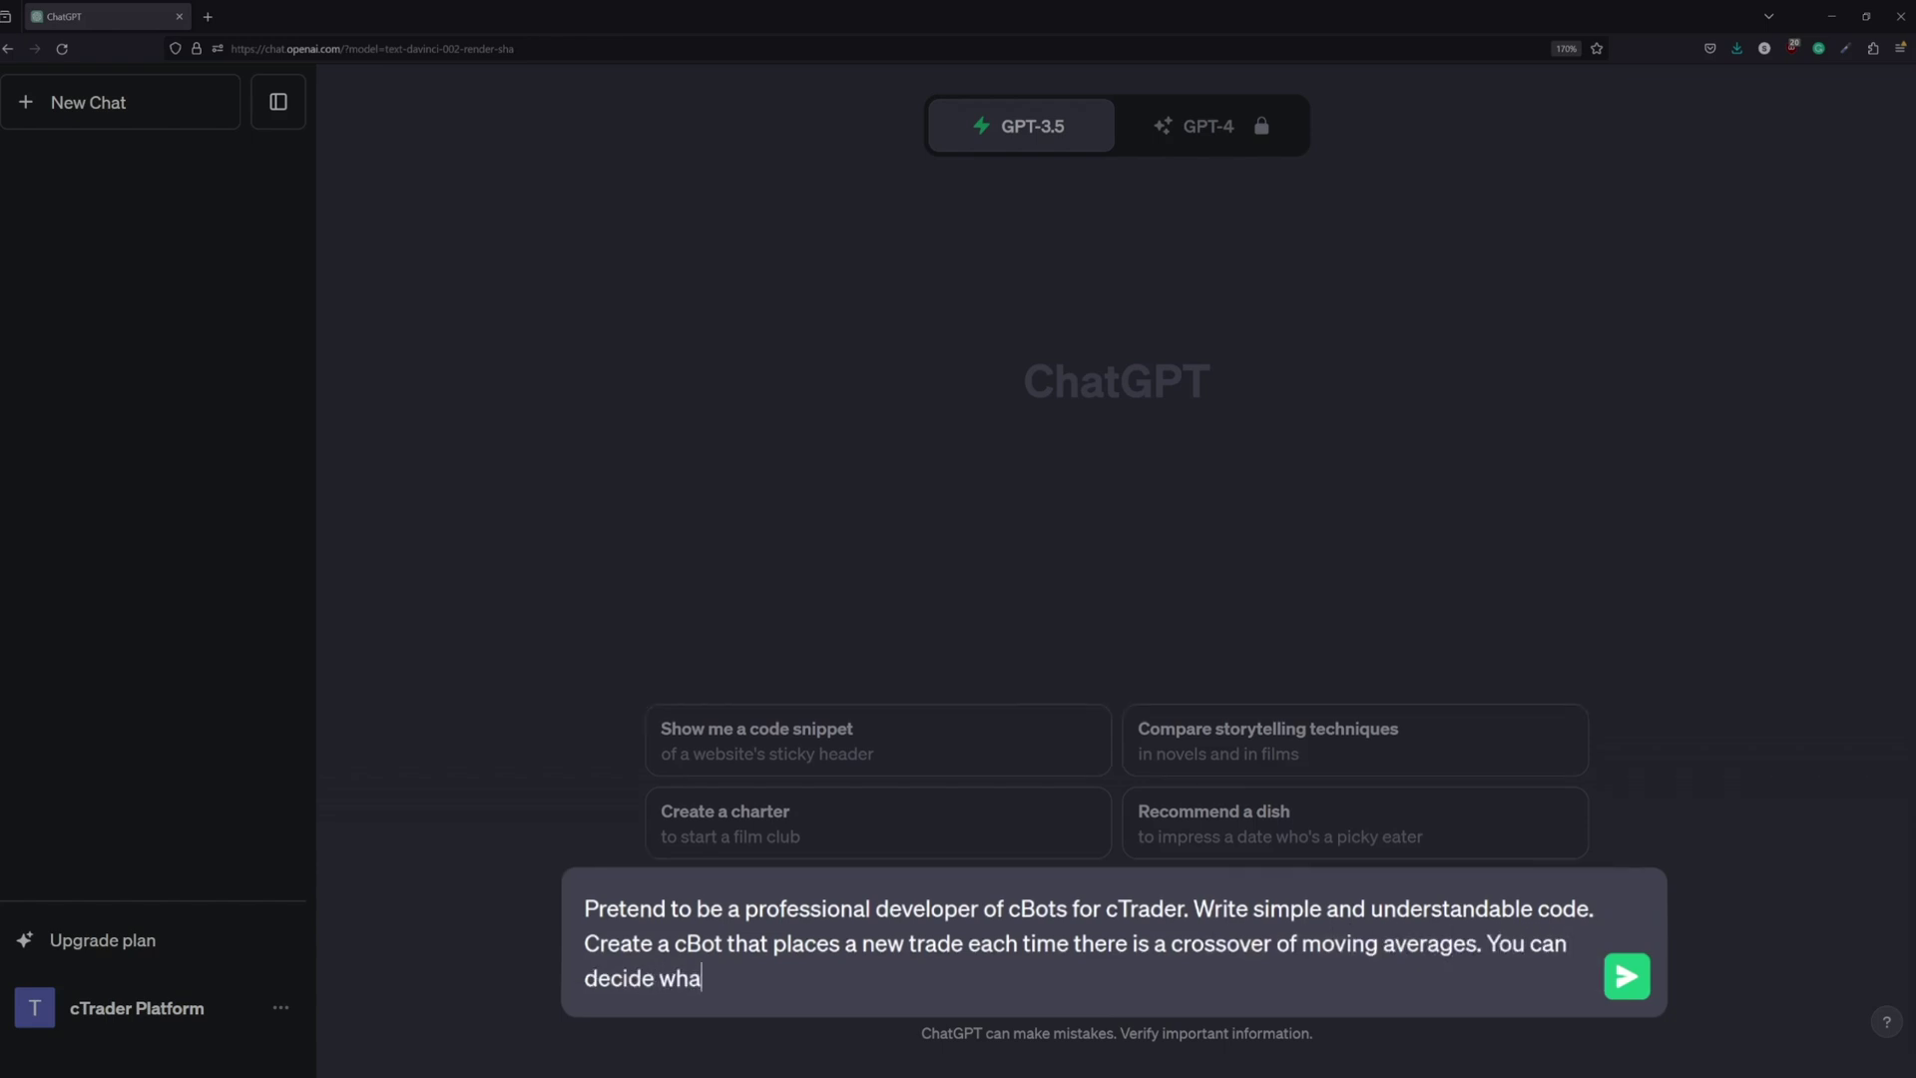
type("t these trades are.")
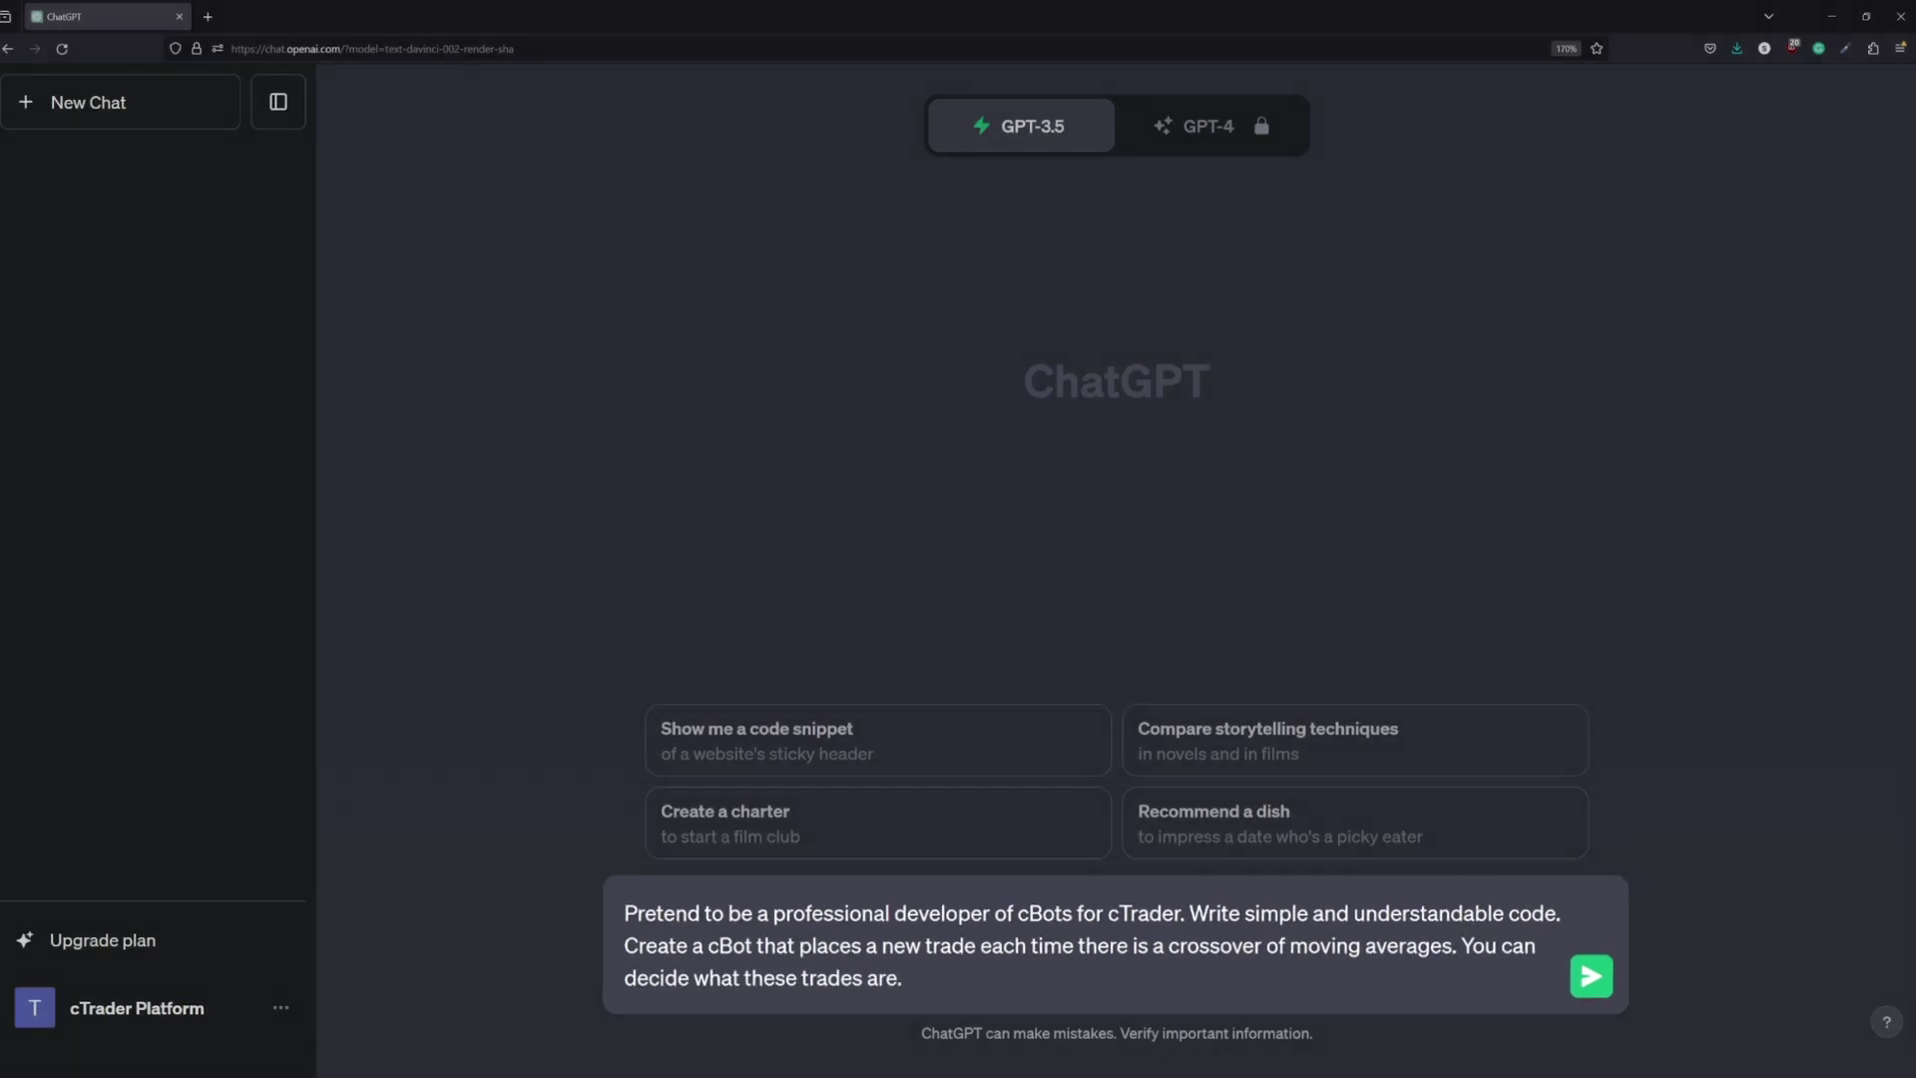
key("Return")
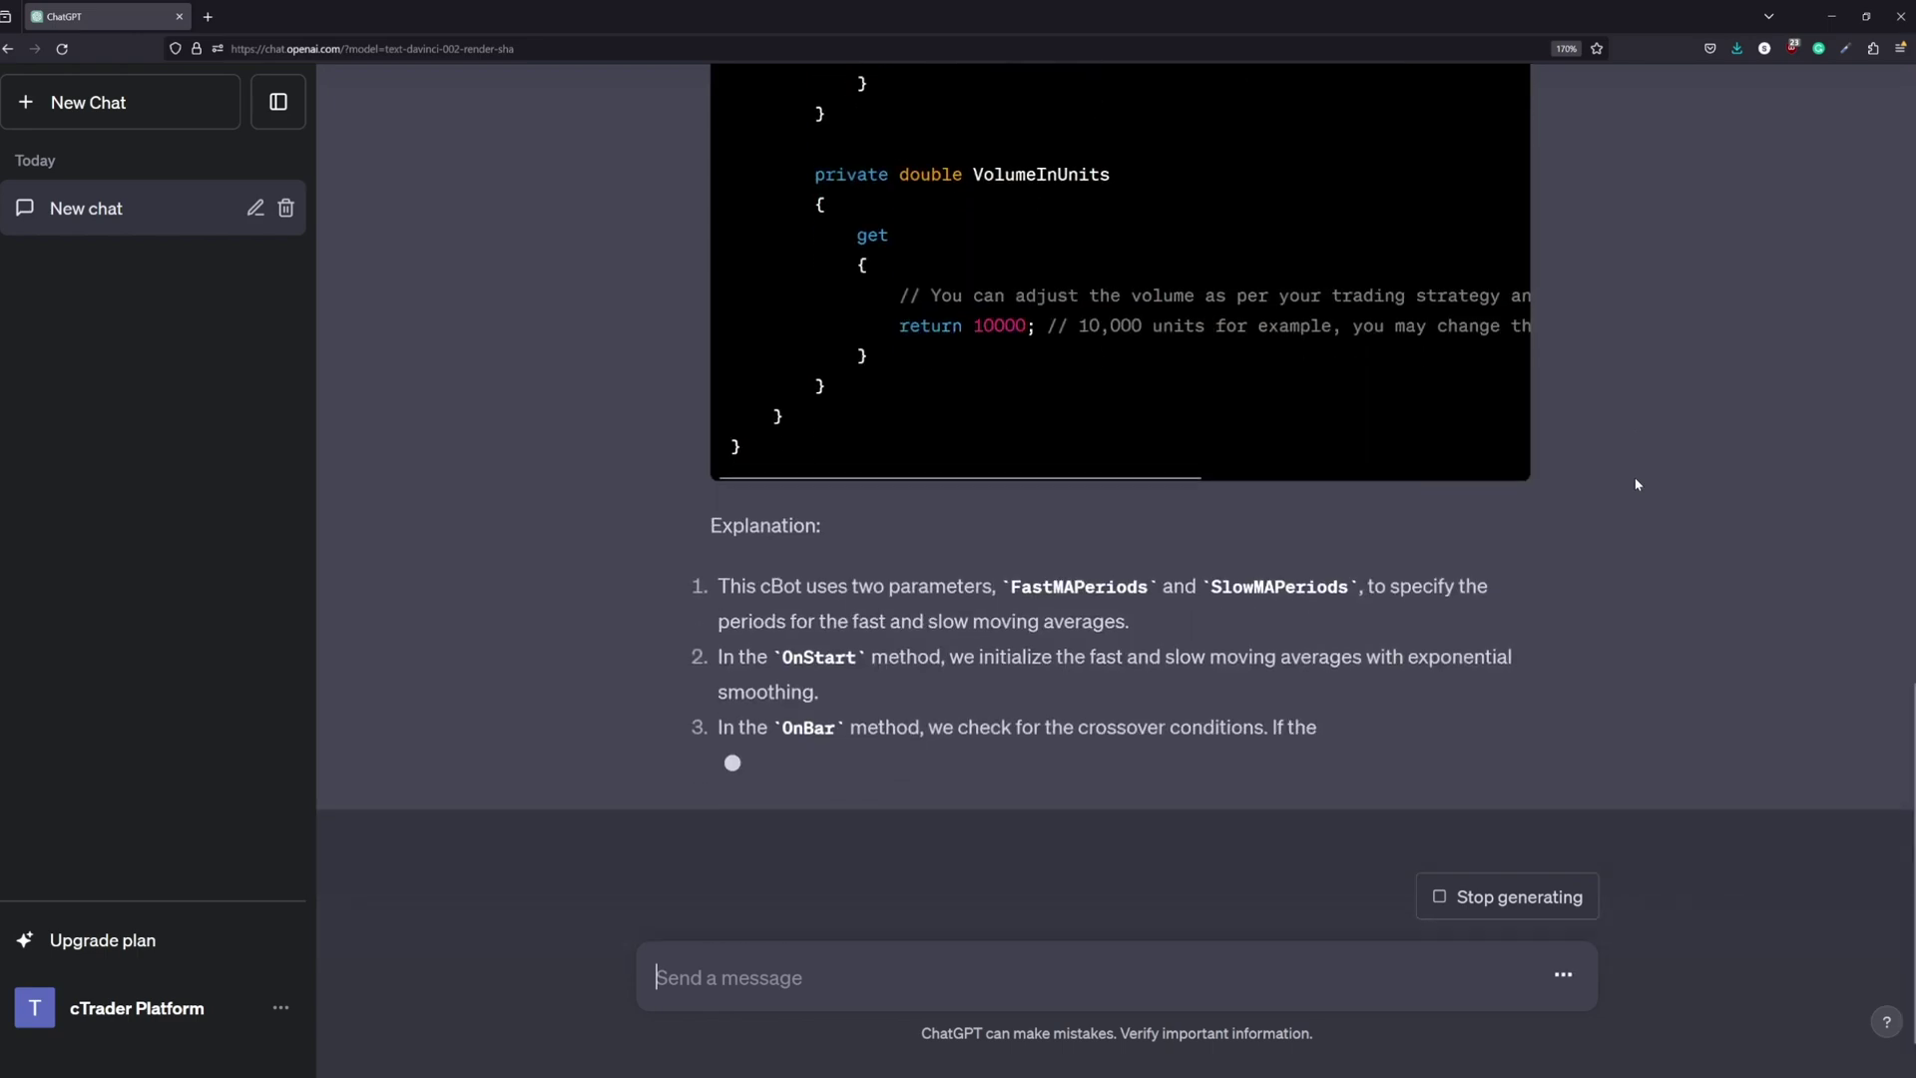
Copy the generated C# cBot code from ChatGPT's reply.
scroll(1636, 484, "up", 3)
scroll(1636, 484, "up", 5)
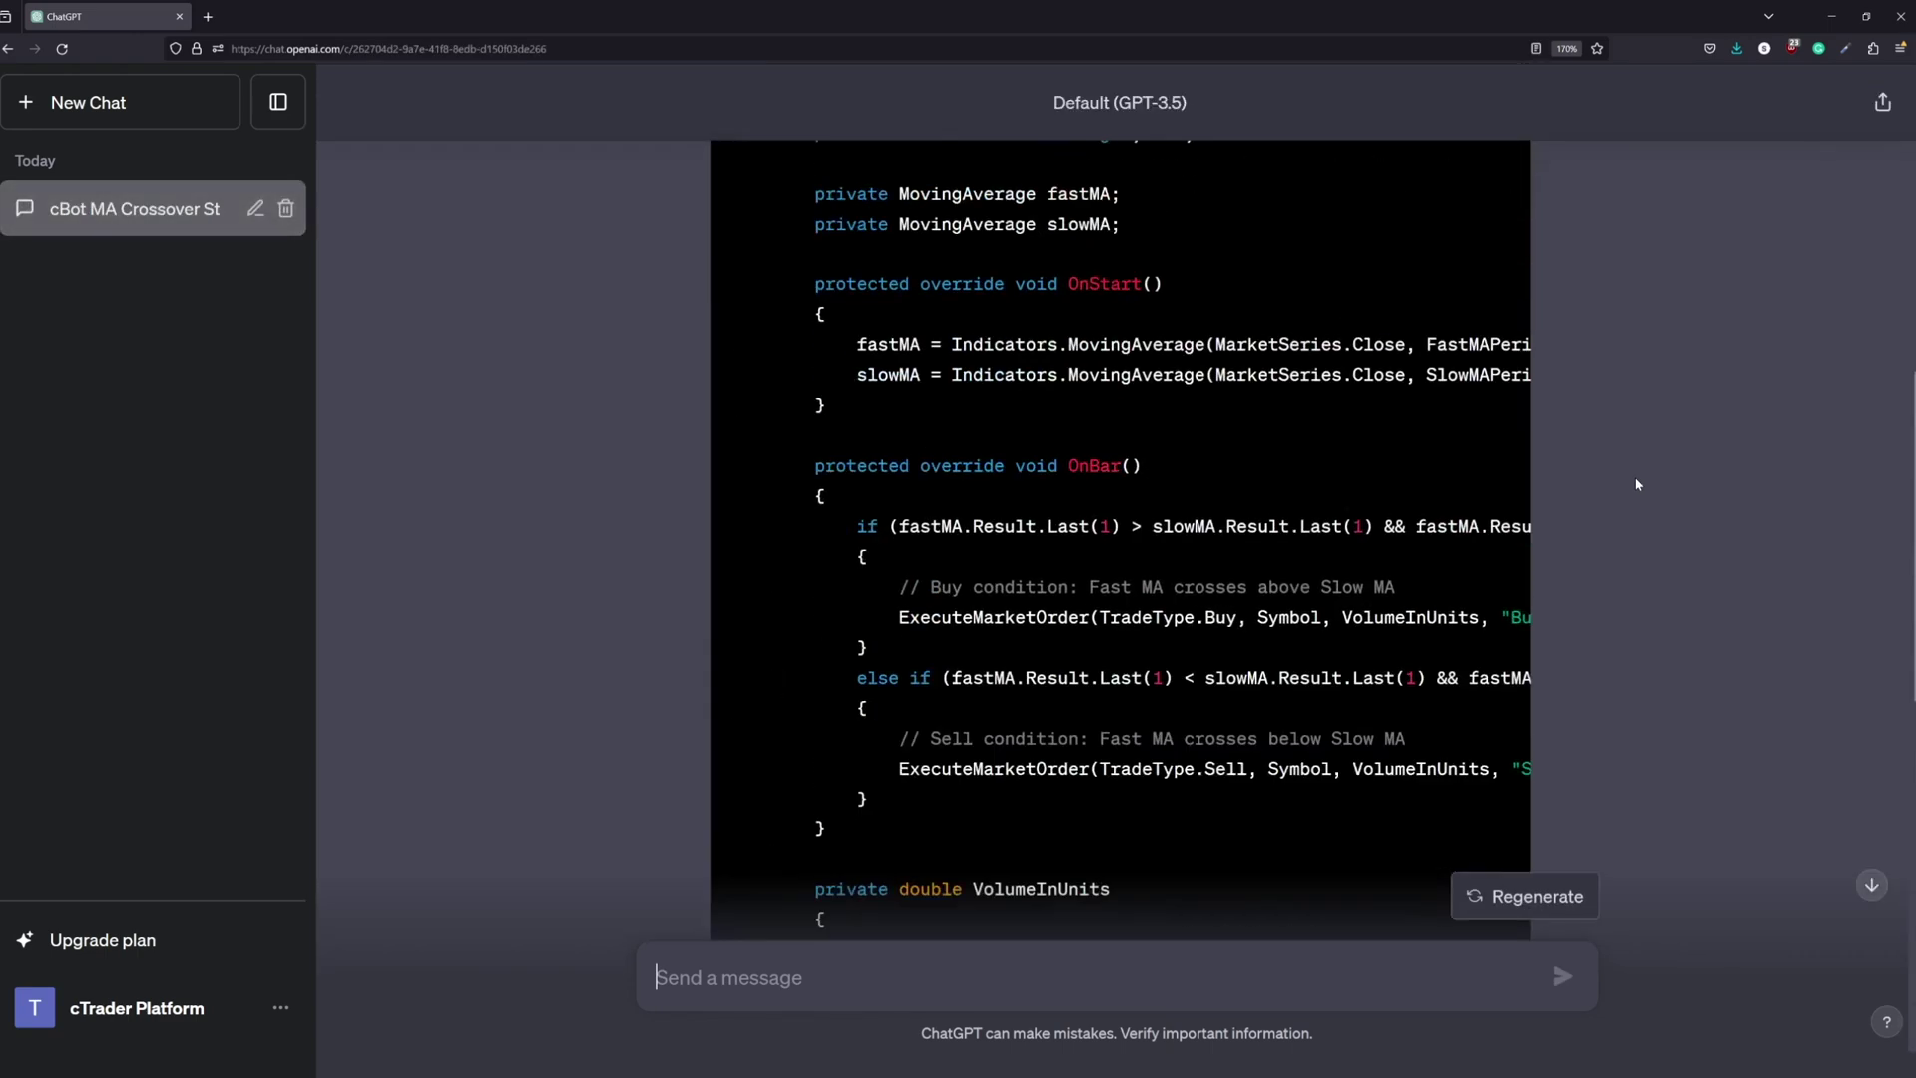
scroll(1637, 484, "up", 8)
left_click(1483, 430)
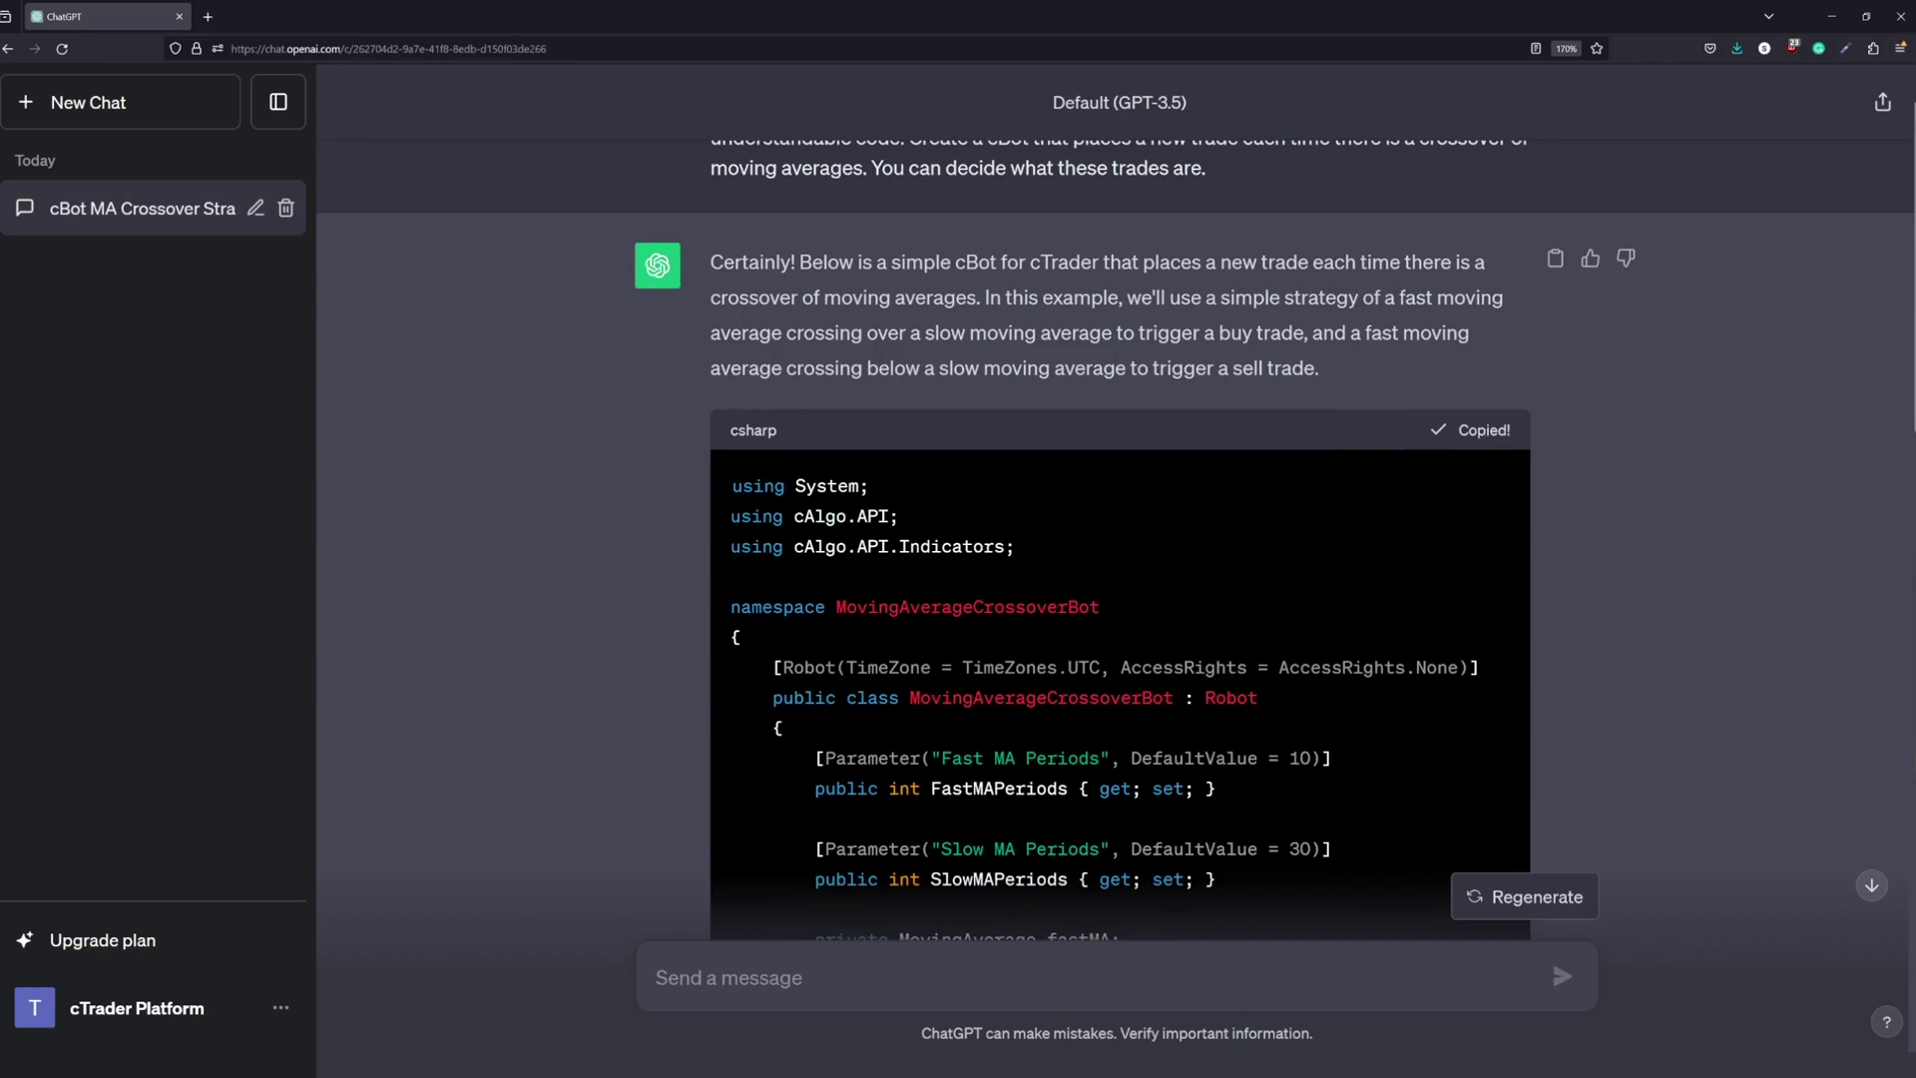
Paste the ChatGPT crossover code over ChatGPTBot's source in Automate and build it.
key("alt+Tab")
left_click(349, 916)
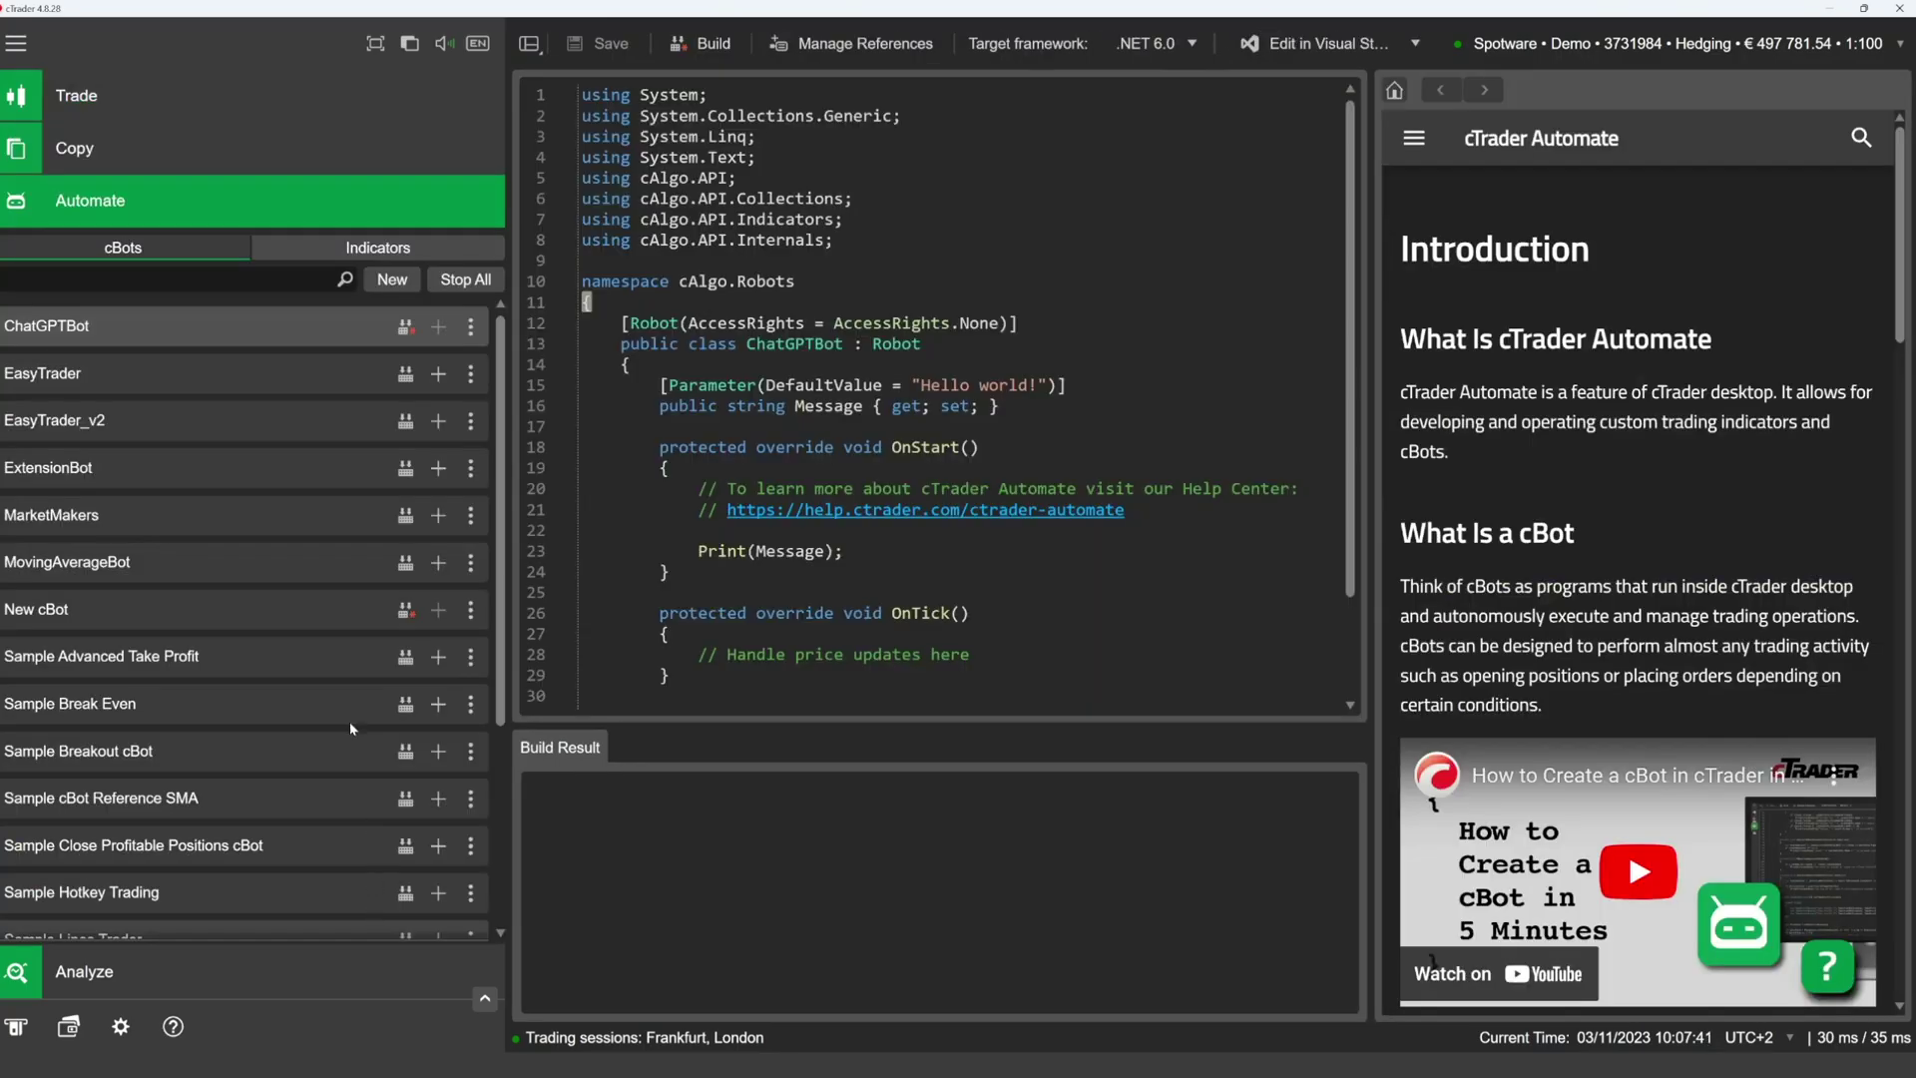
left_click(696, 322)
key("ctrl+a")
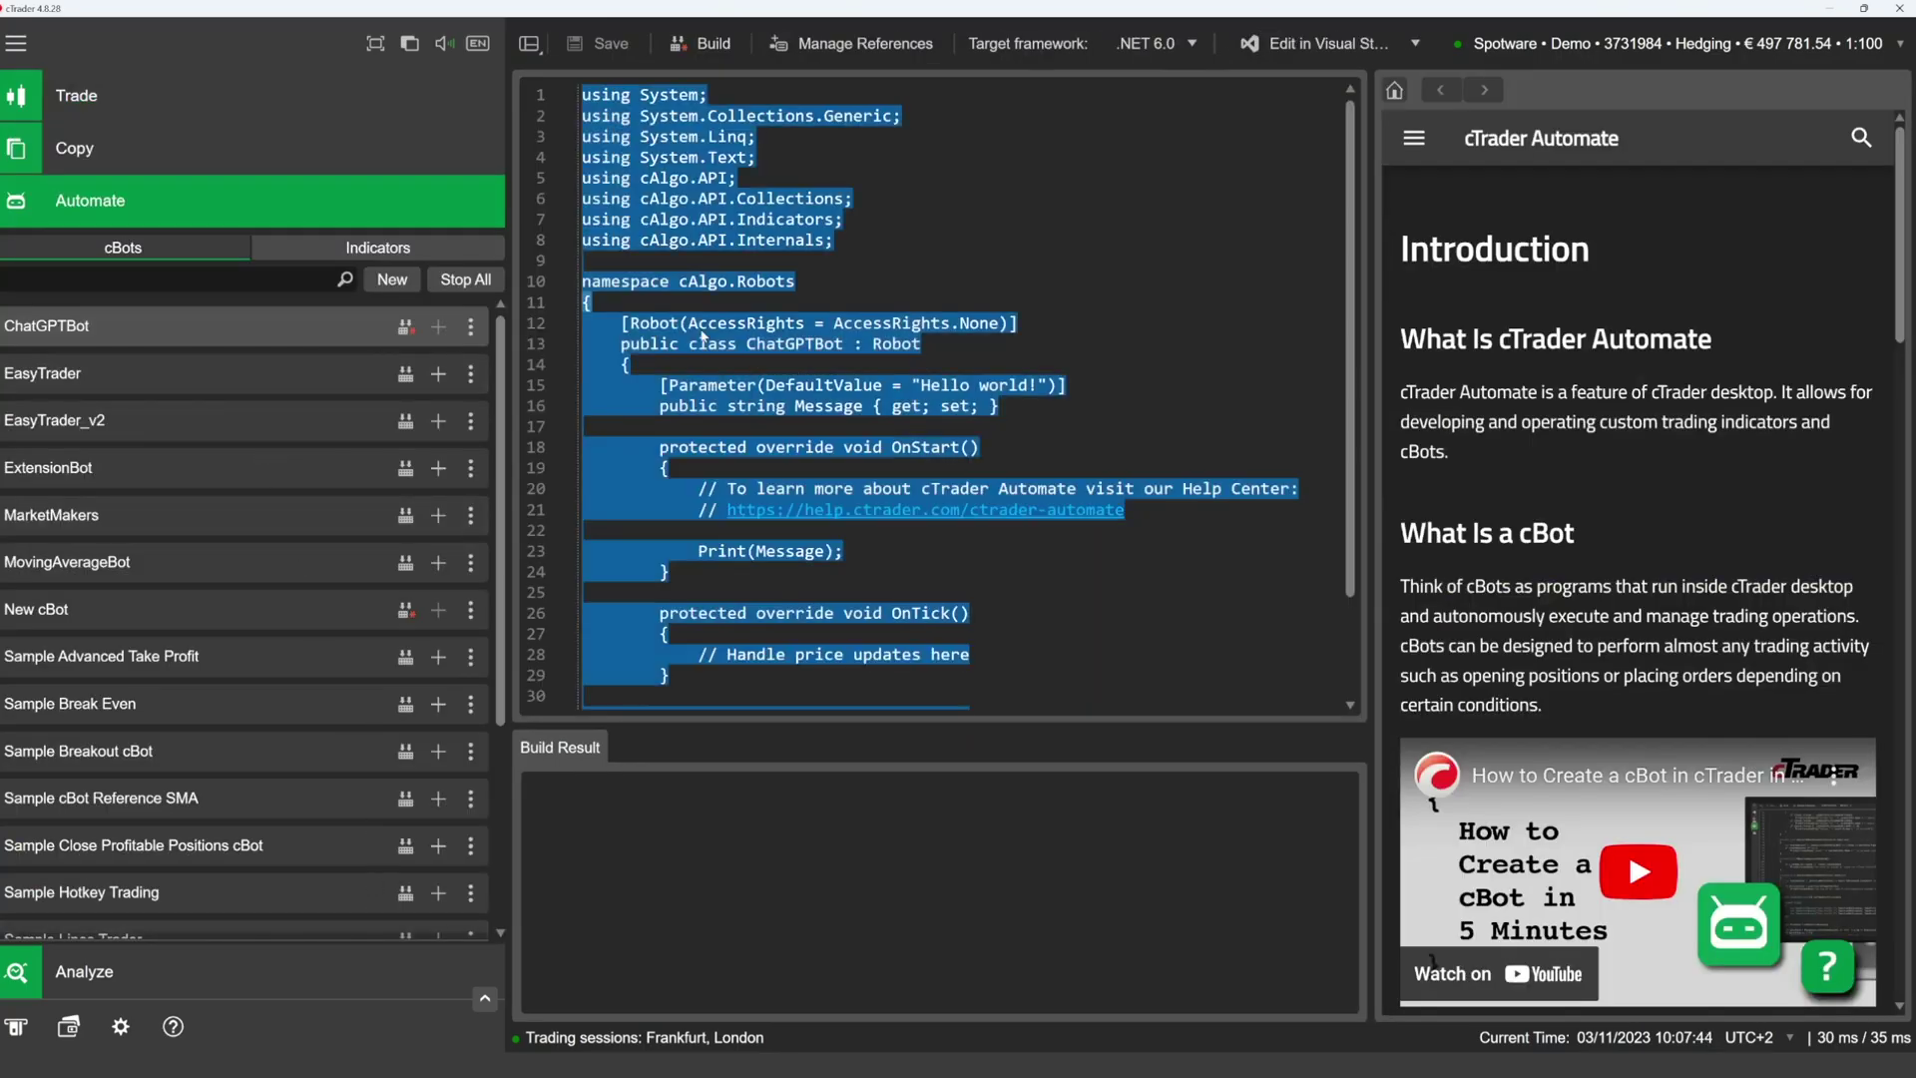
key("ctrl+v")
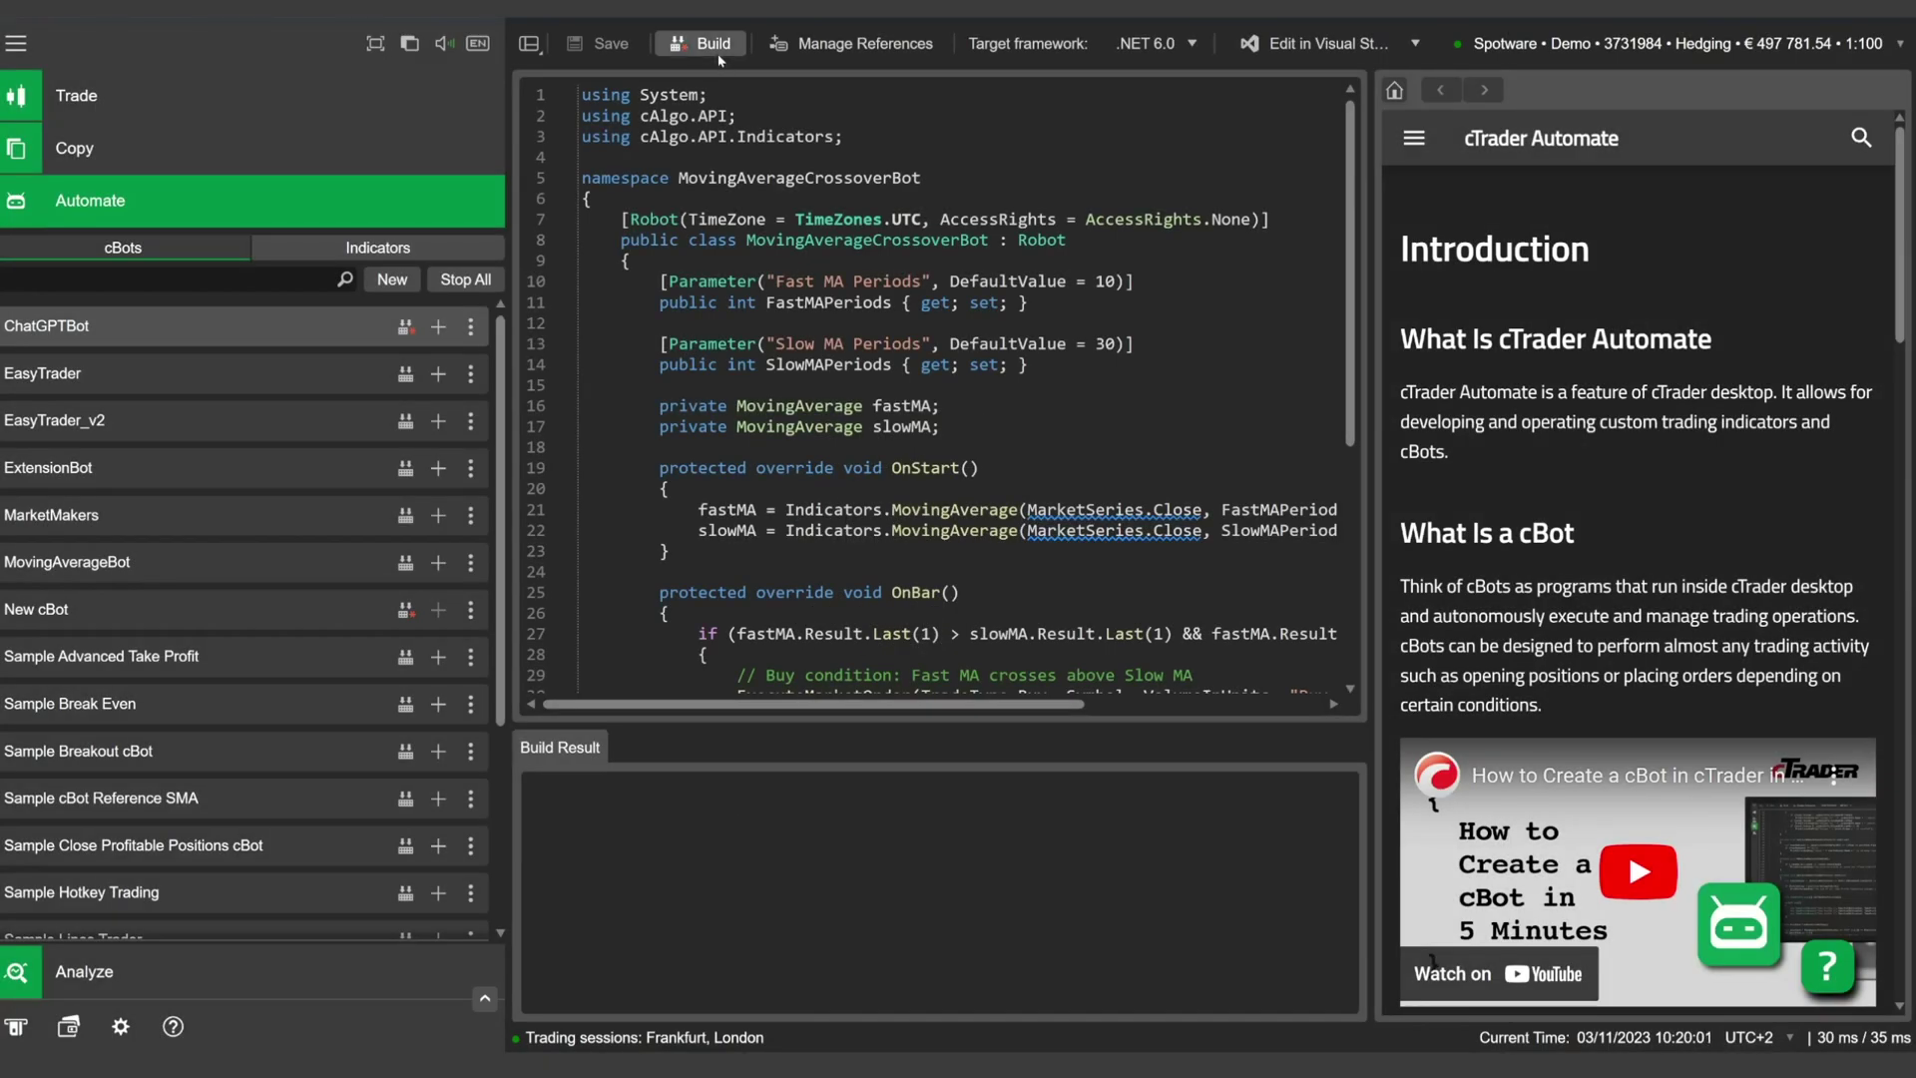
left_click(715, 48)
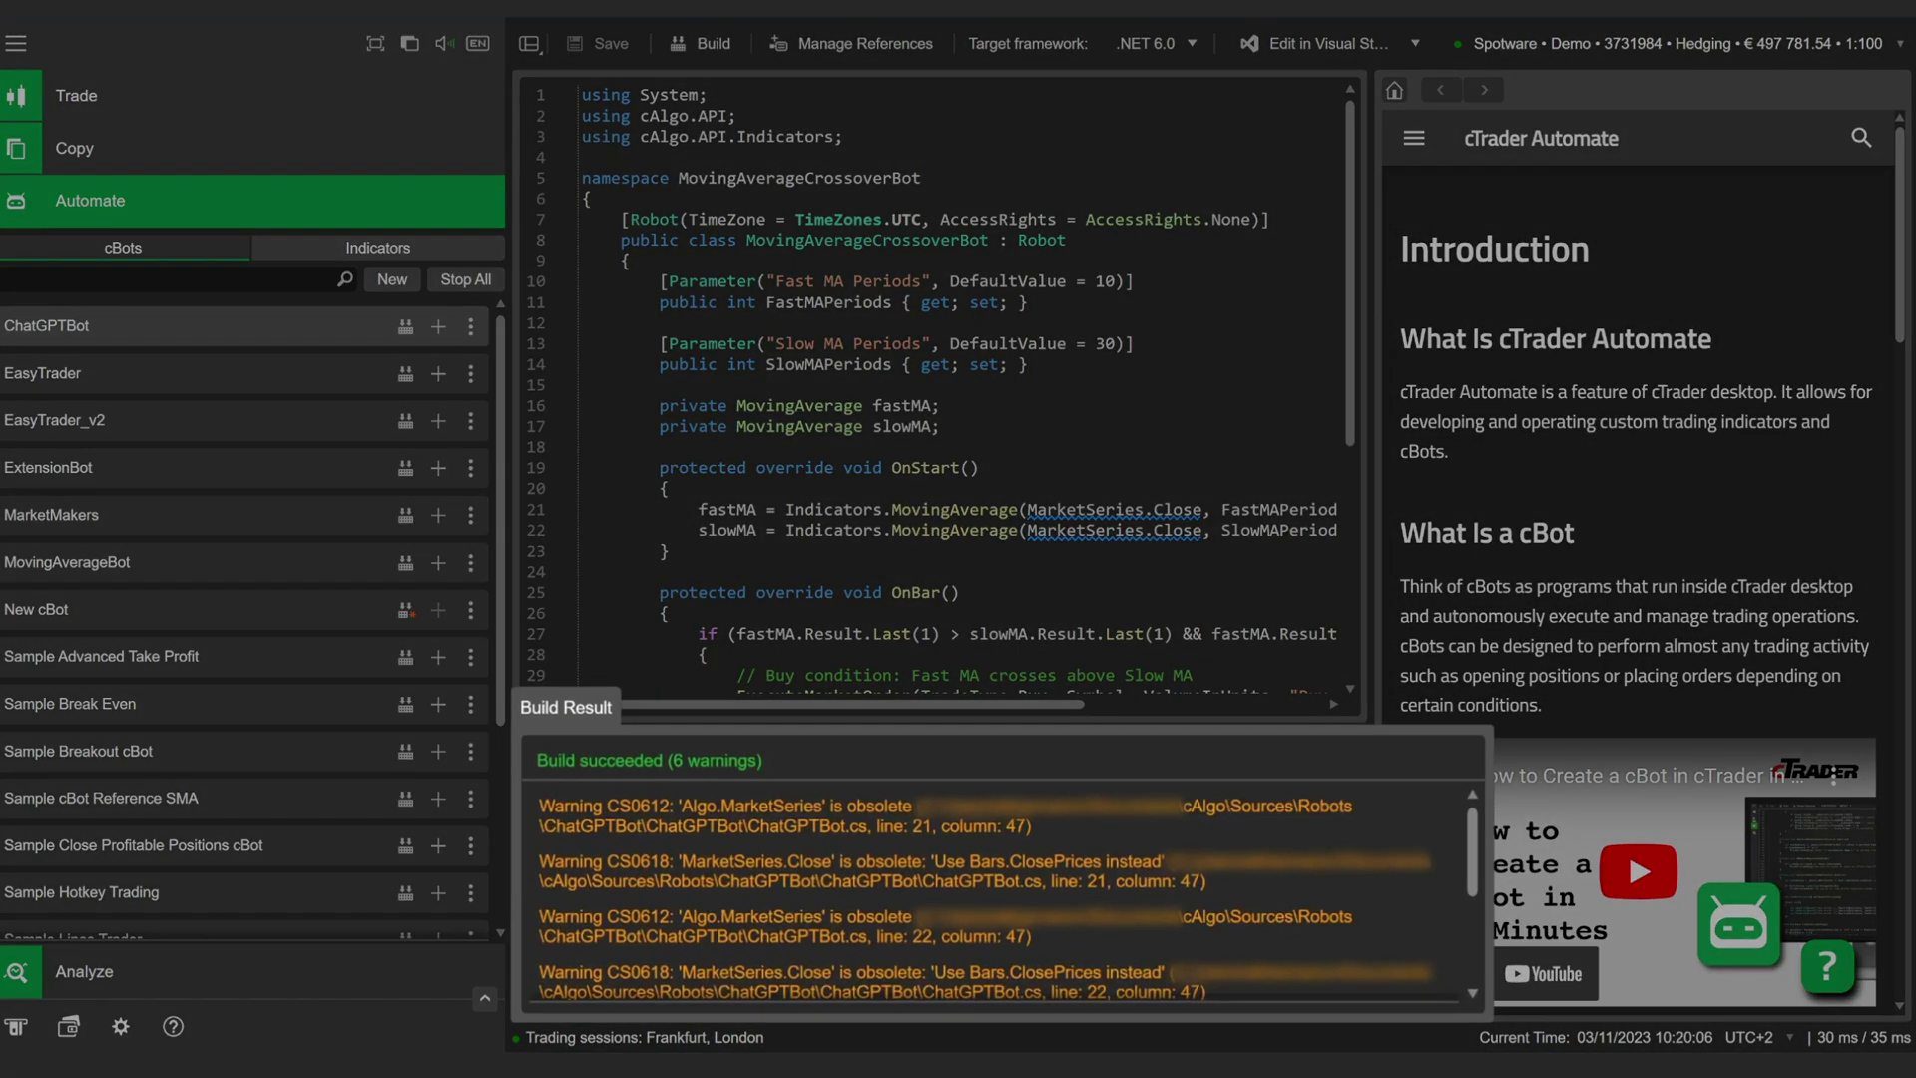
scroll(771, 836, "up", 1)
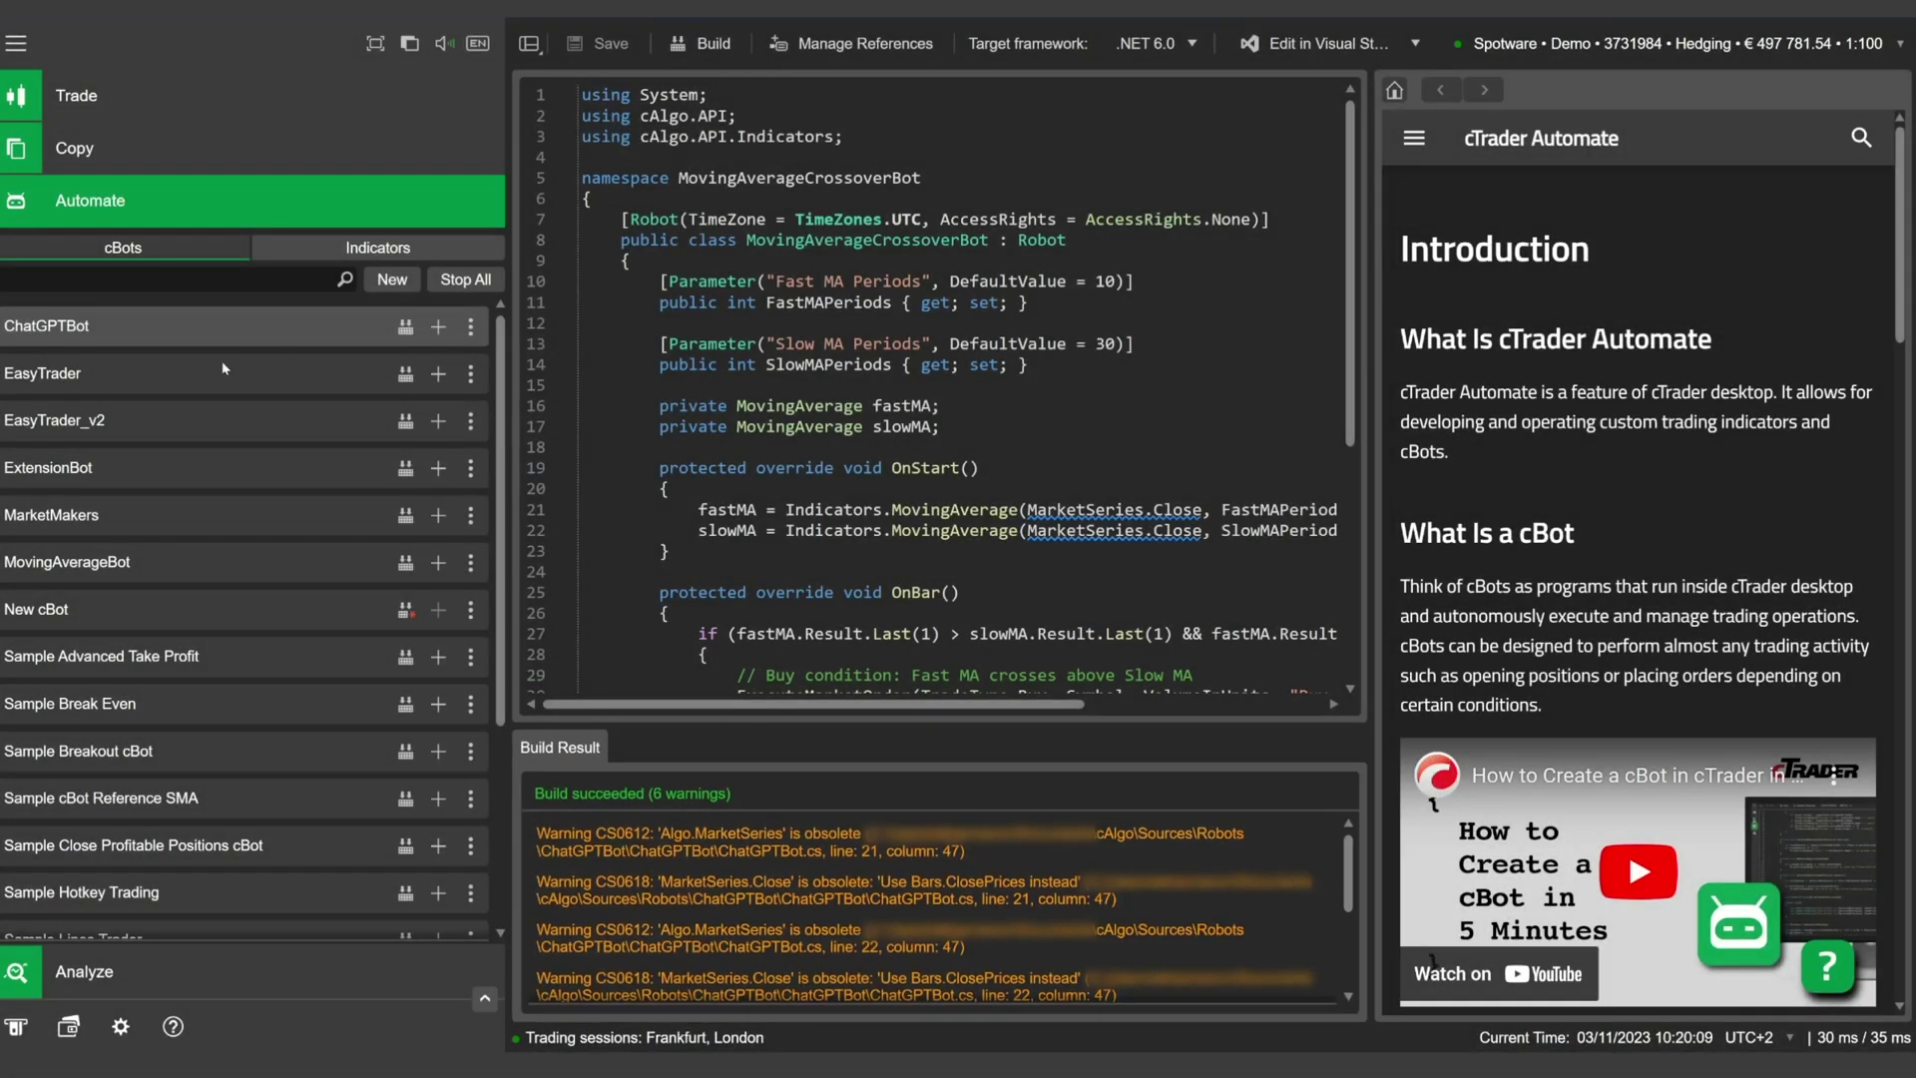
Switch the ChatGPTBot instance to USDJPY and set the backtest start to 02/01/2023.
left_click(100, 326)
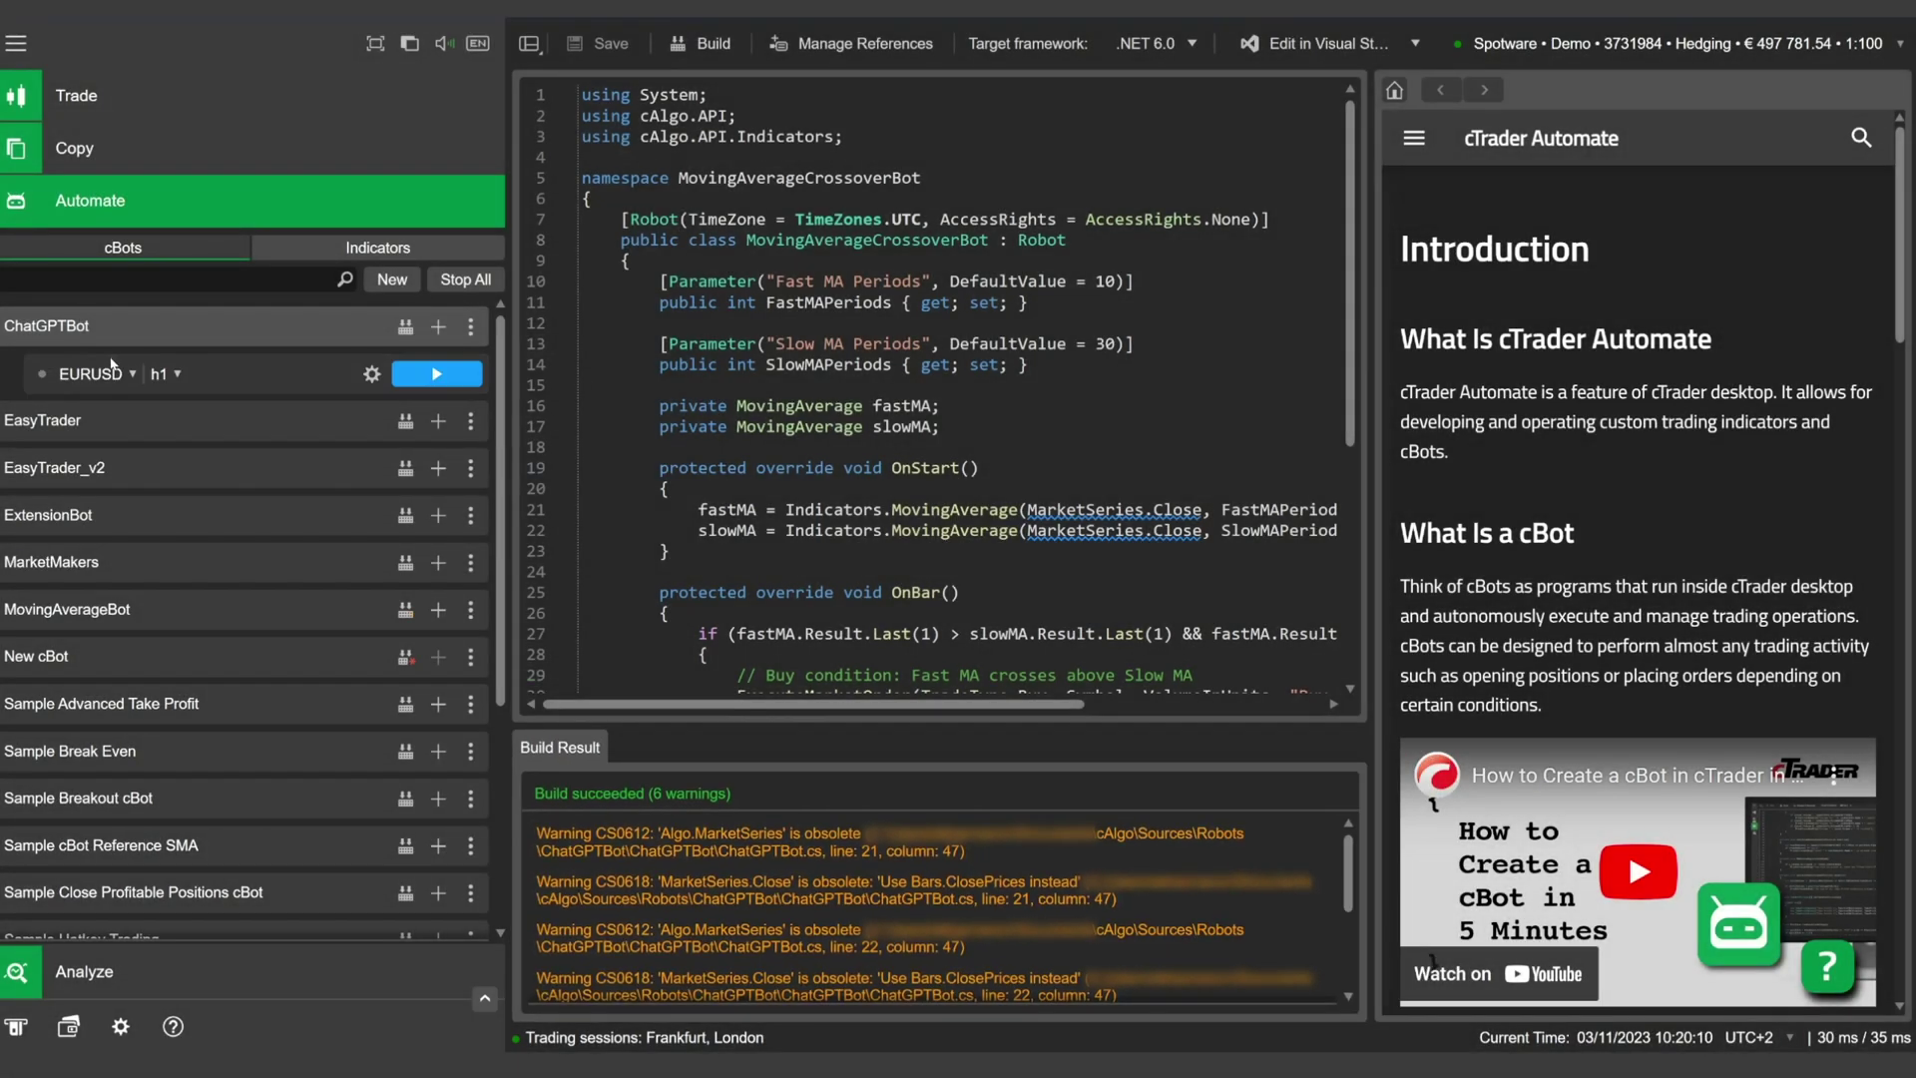
left_click(133, 374)
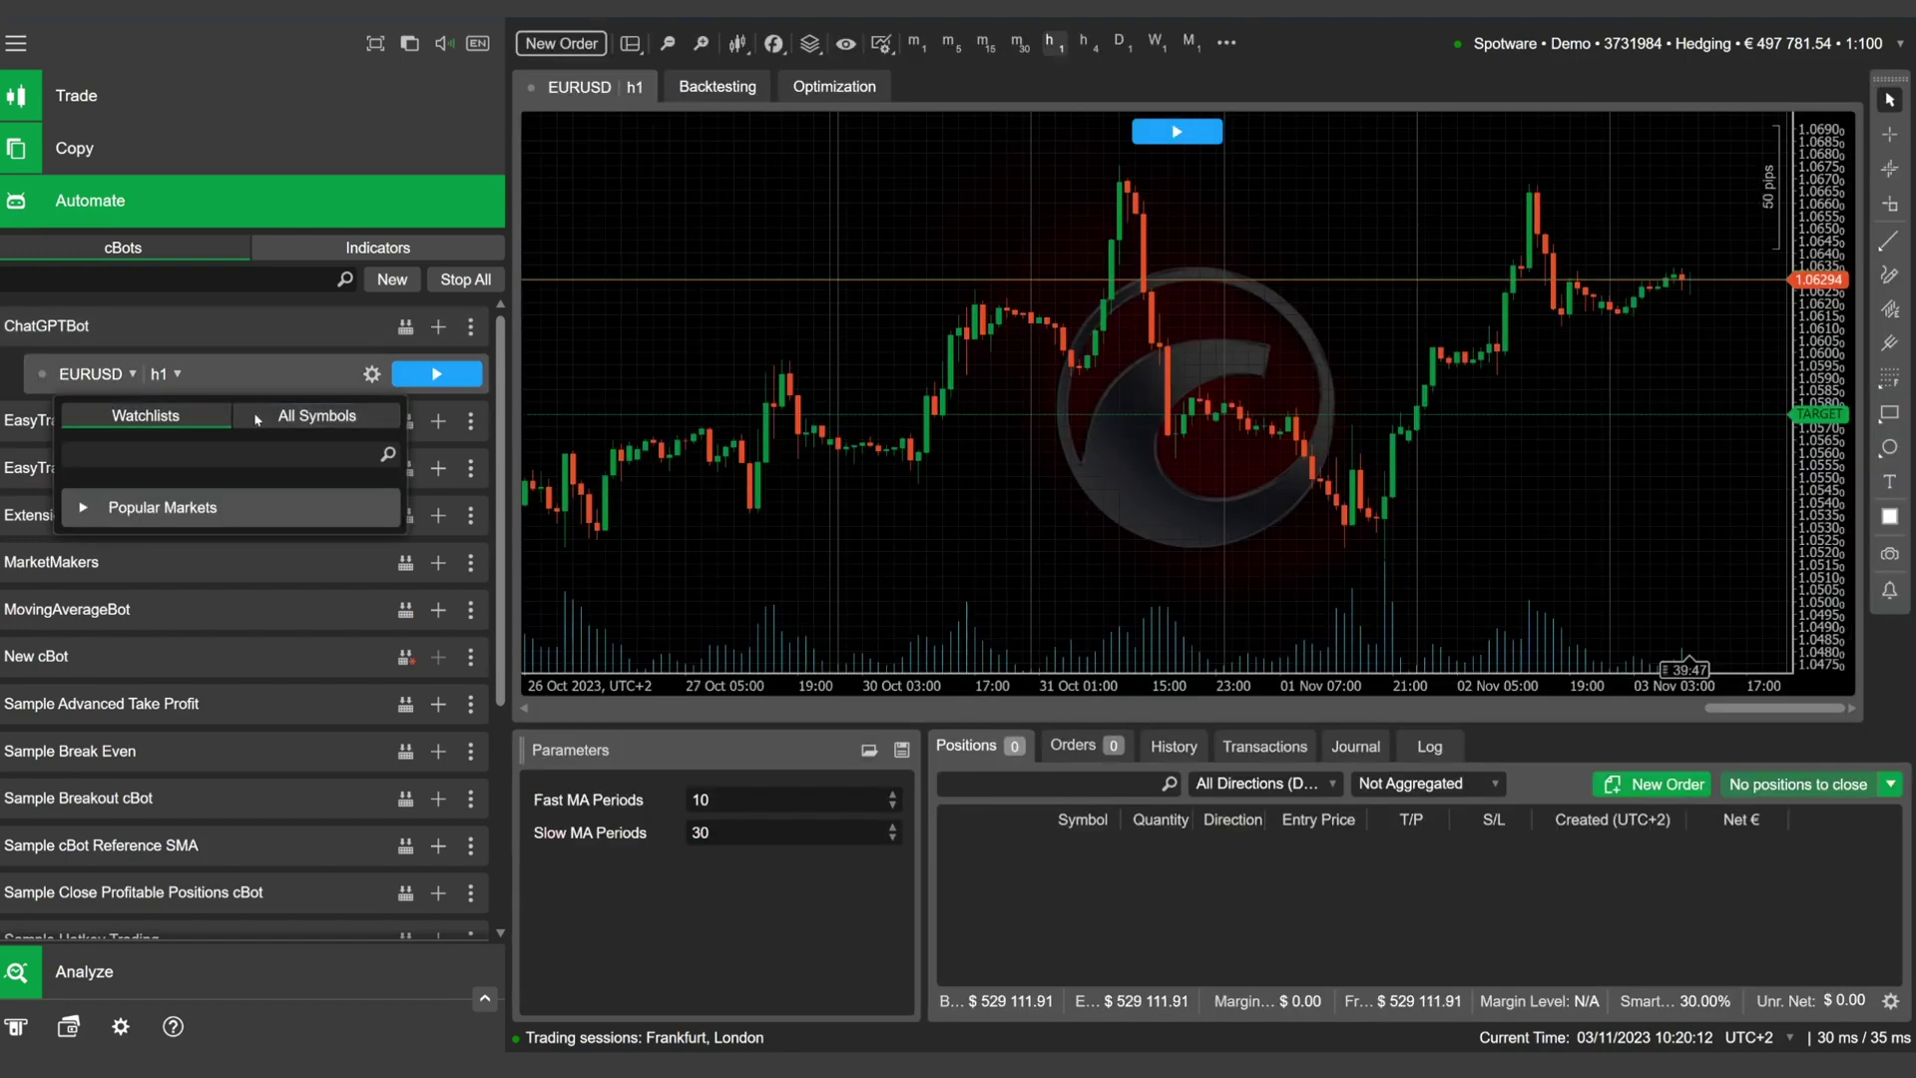
left_click(317, 415)
left_click(98, 830)
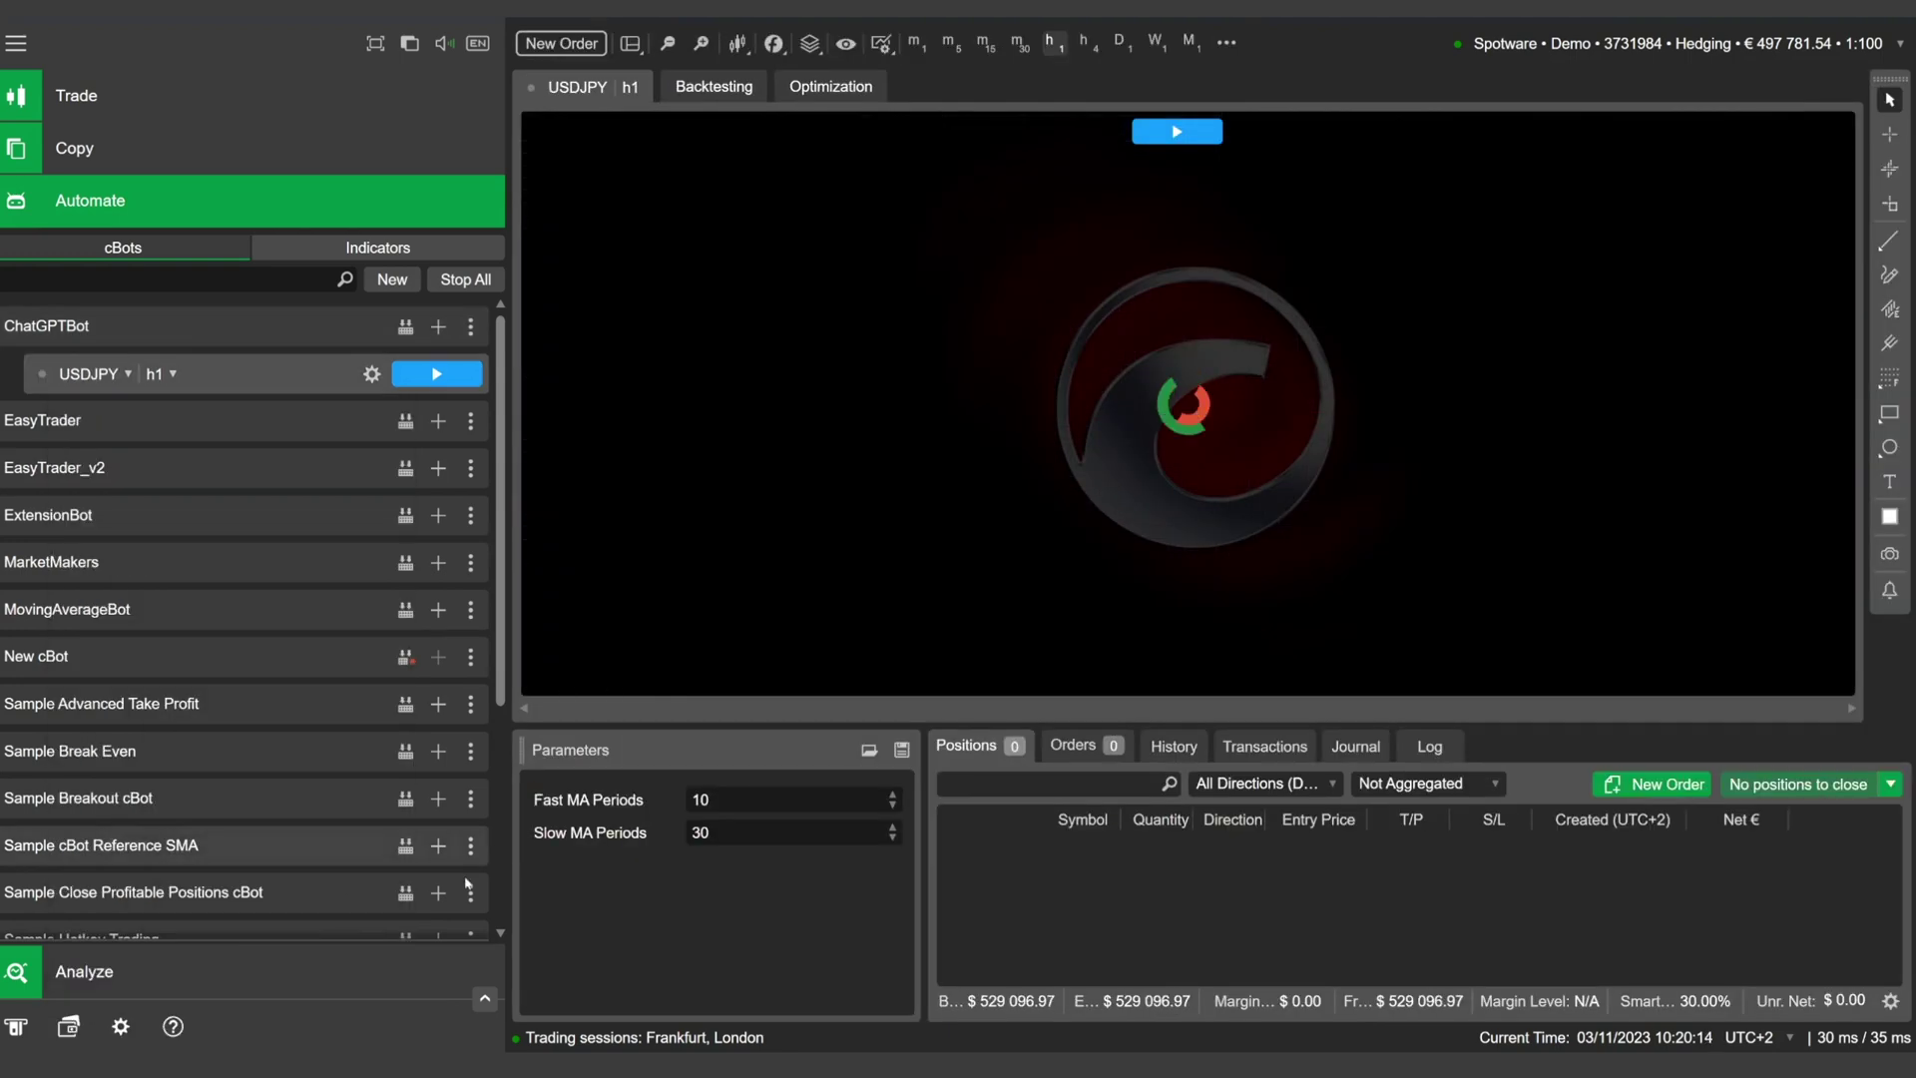
left_click(747, 91)
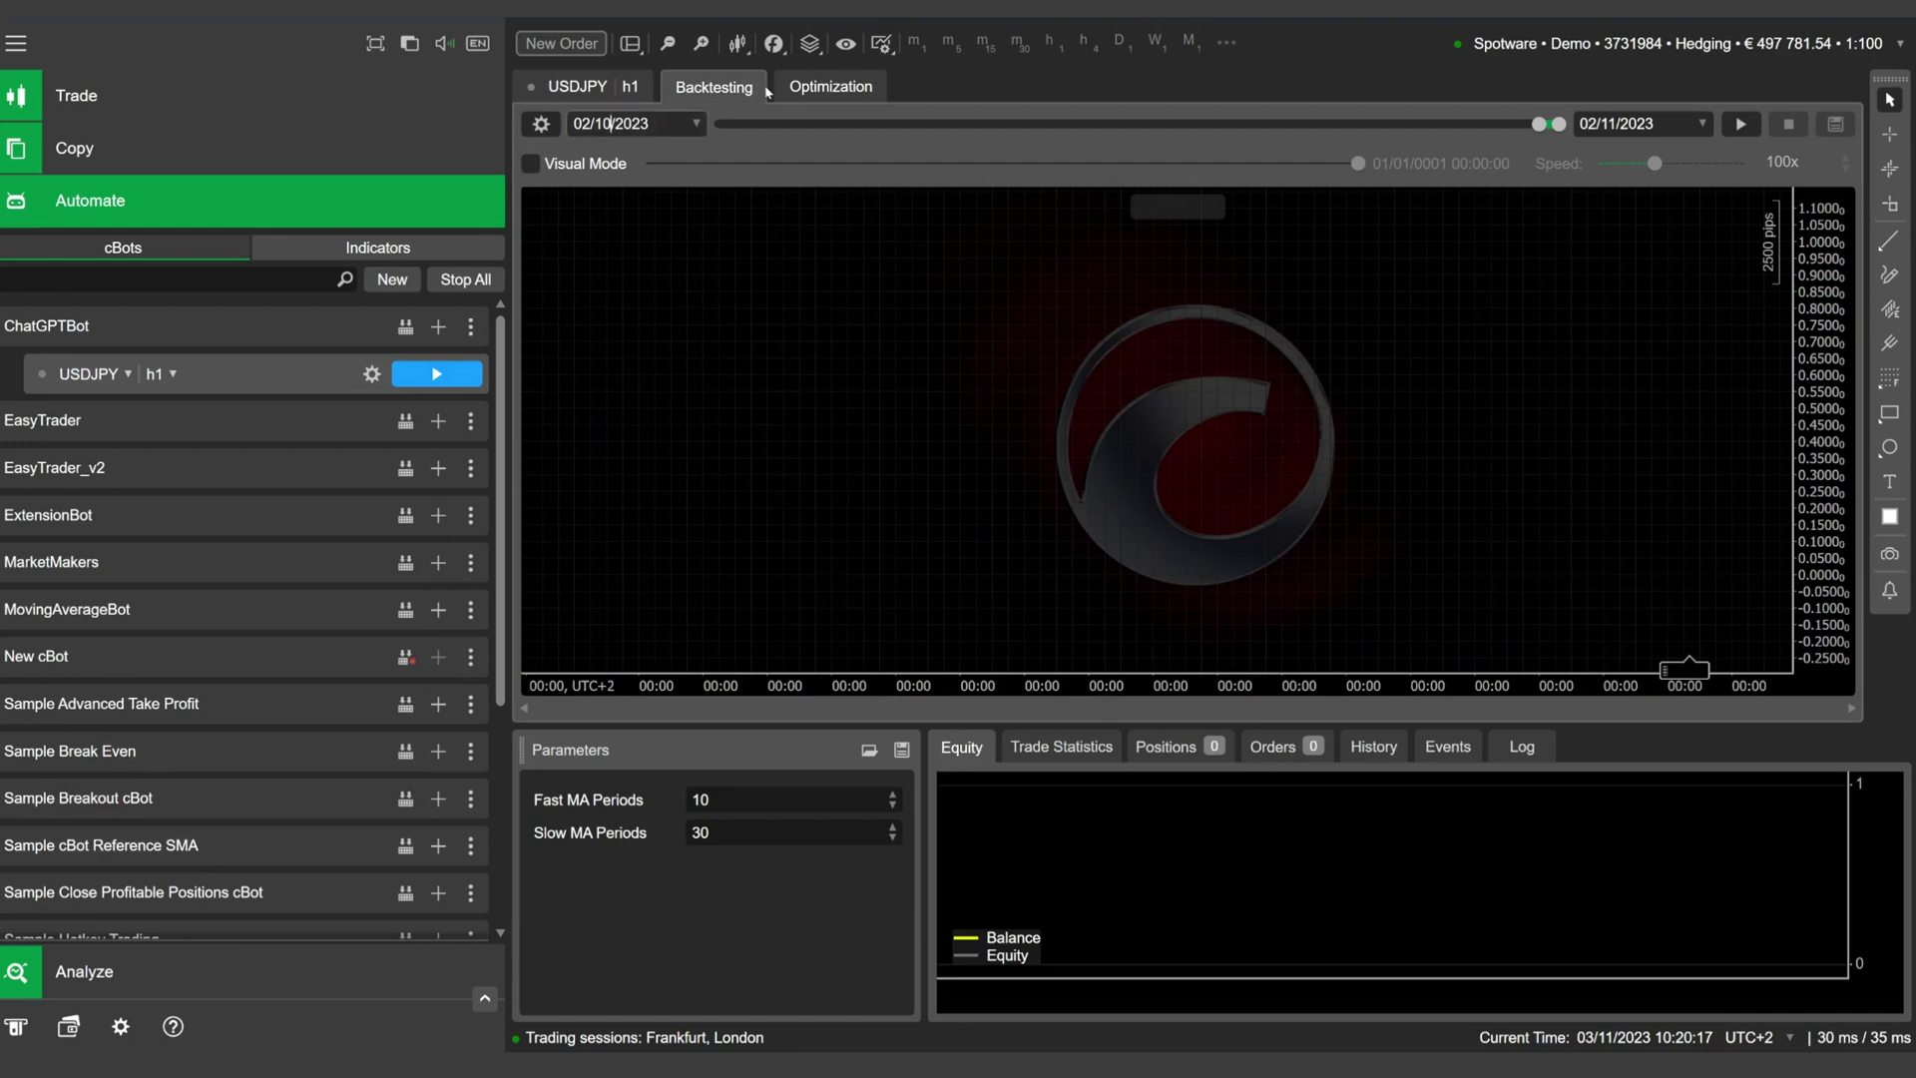
key("BackSpace")
key("BackSpace")
type("01")
Add 10- and 30-period Exponential Moving Averages to the backtest chart.
left_click(642, 394)
type("movin")
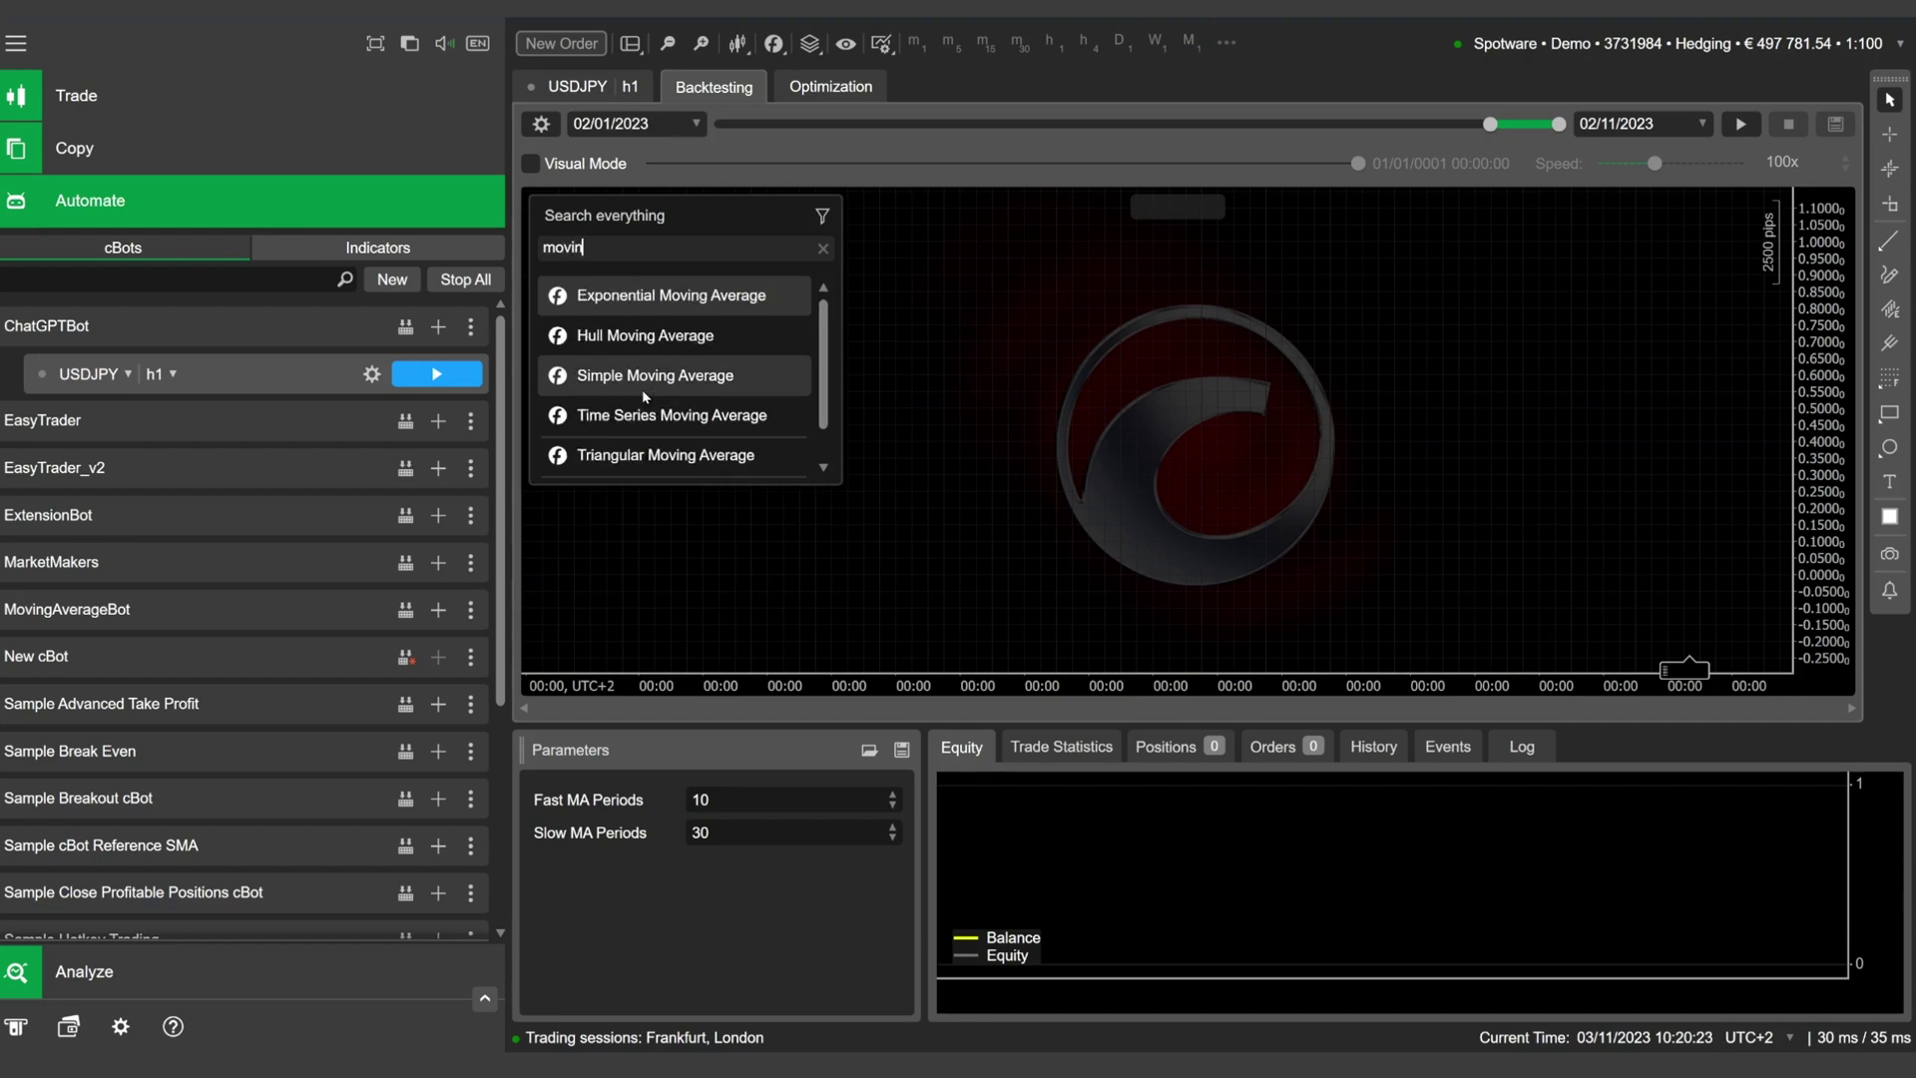
type("g")
left_click(659, 296)
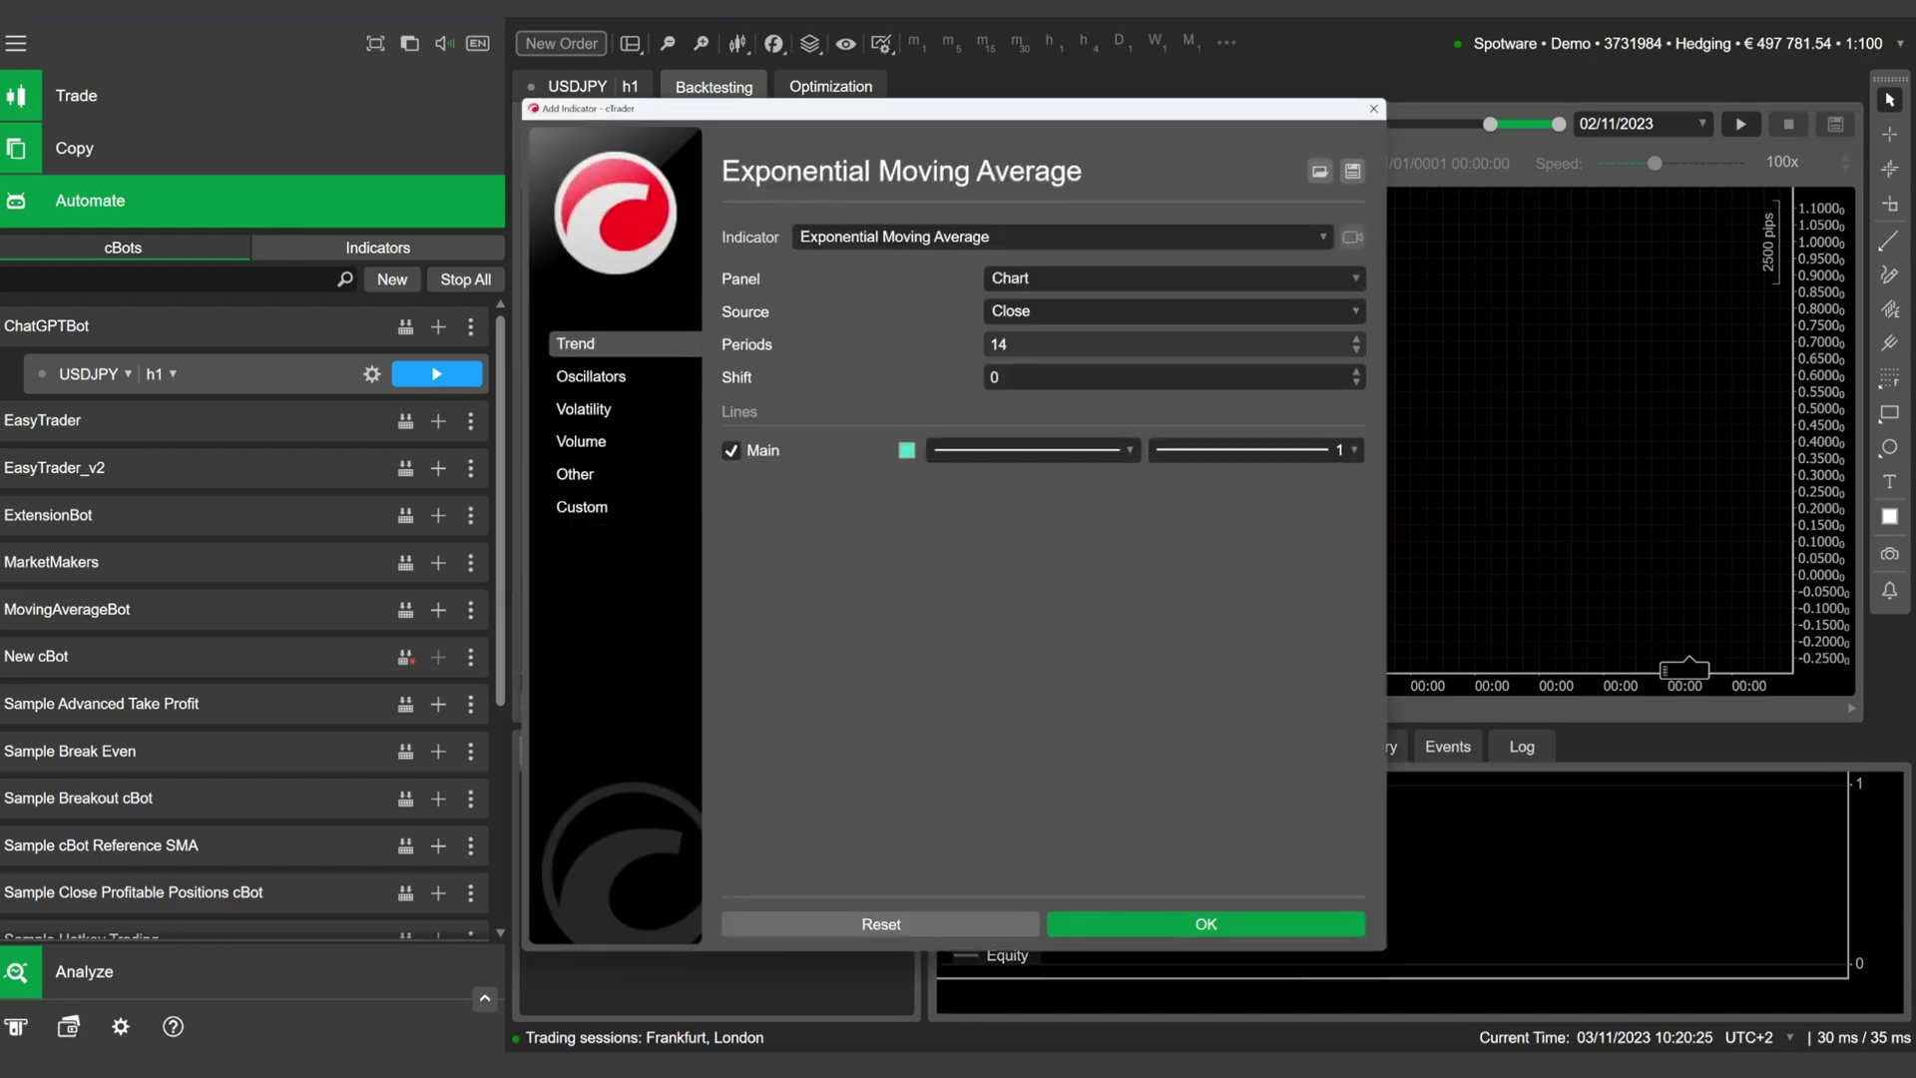
left_click(1206, 923)
left_click(728, 313)
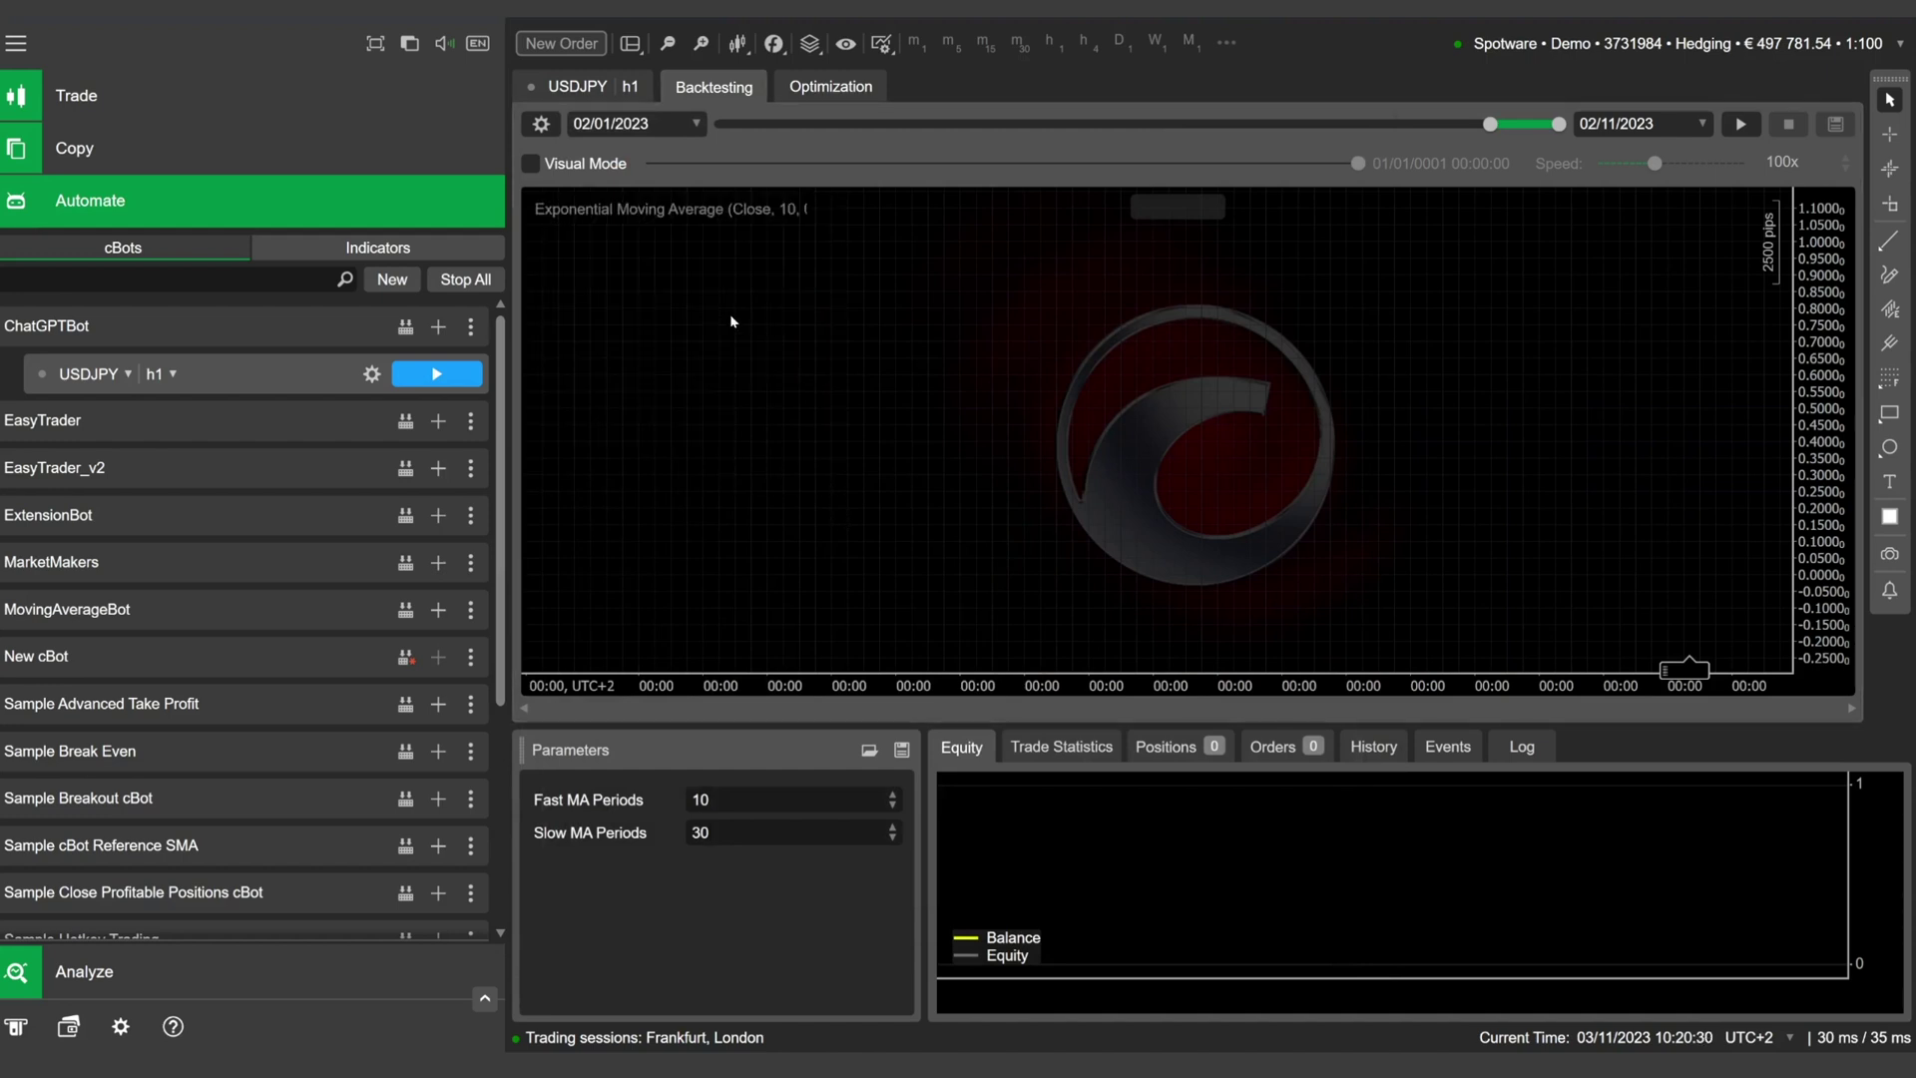
double_click(1003, 345)
type("30")
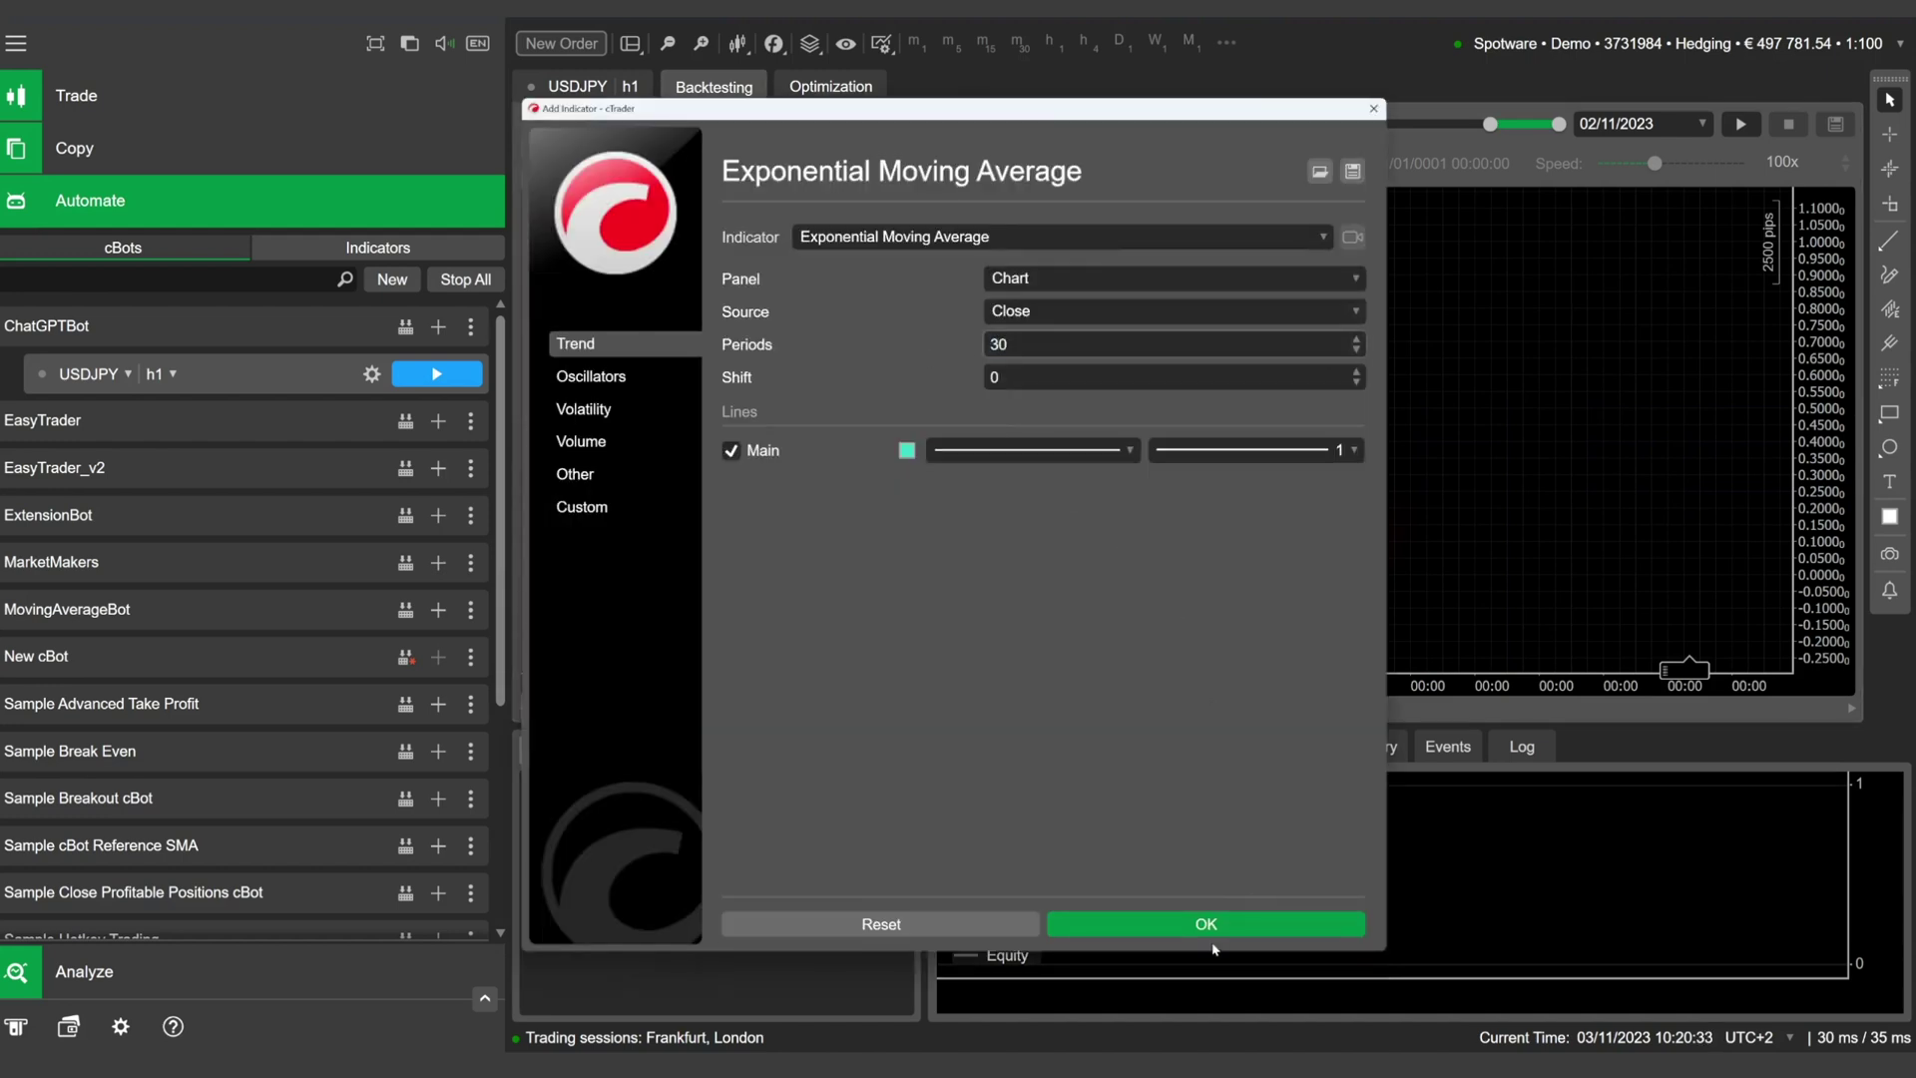
left_click(1207, 925)
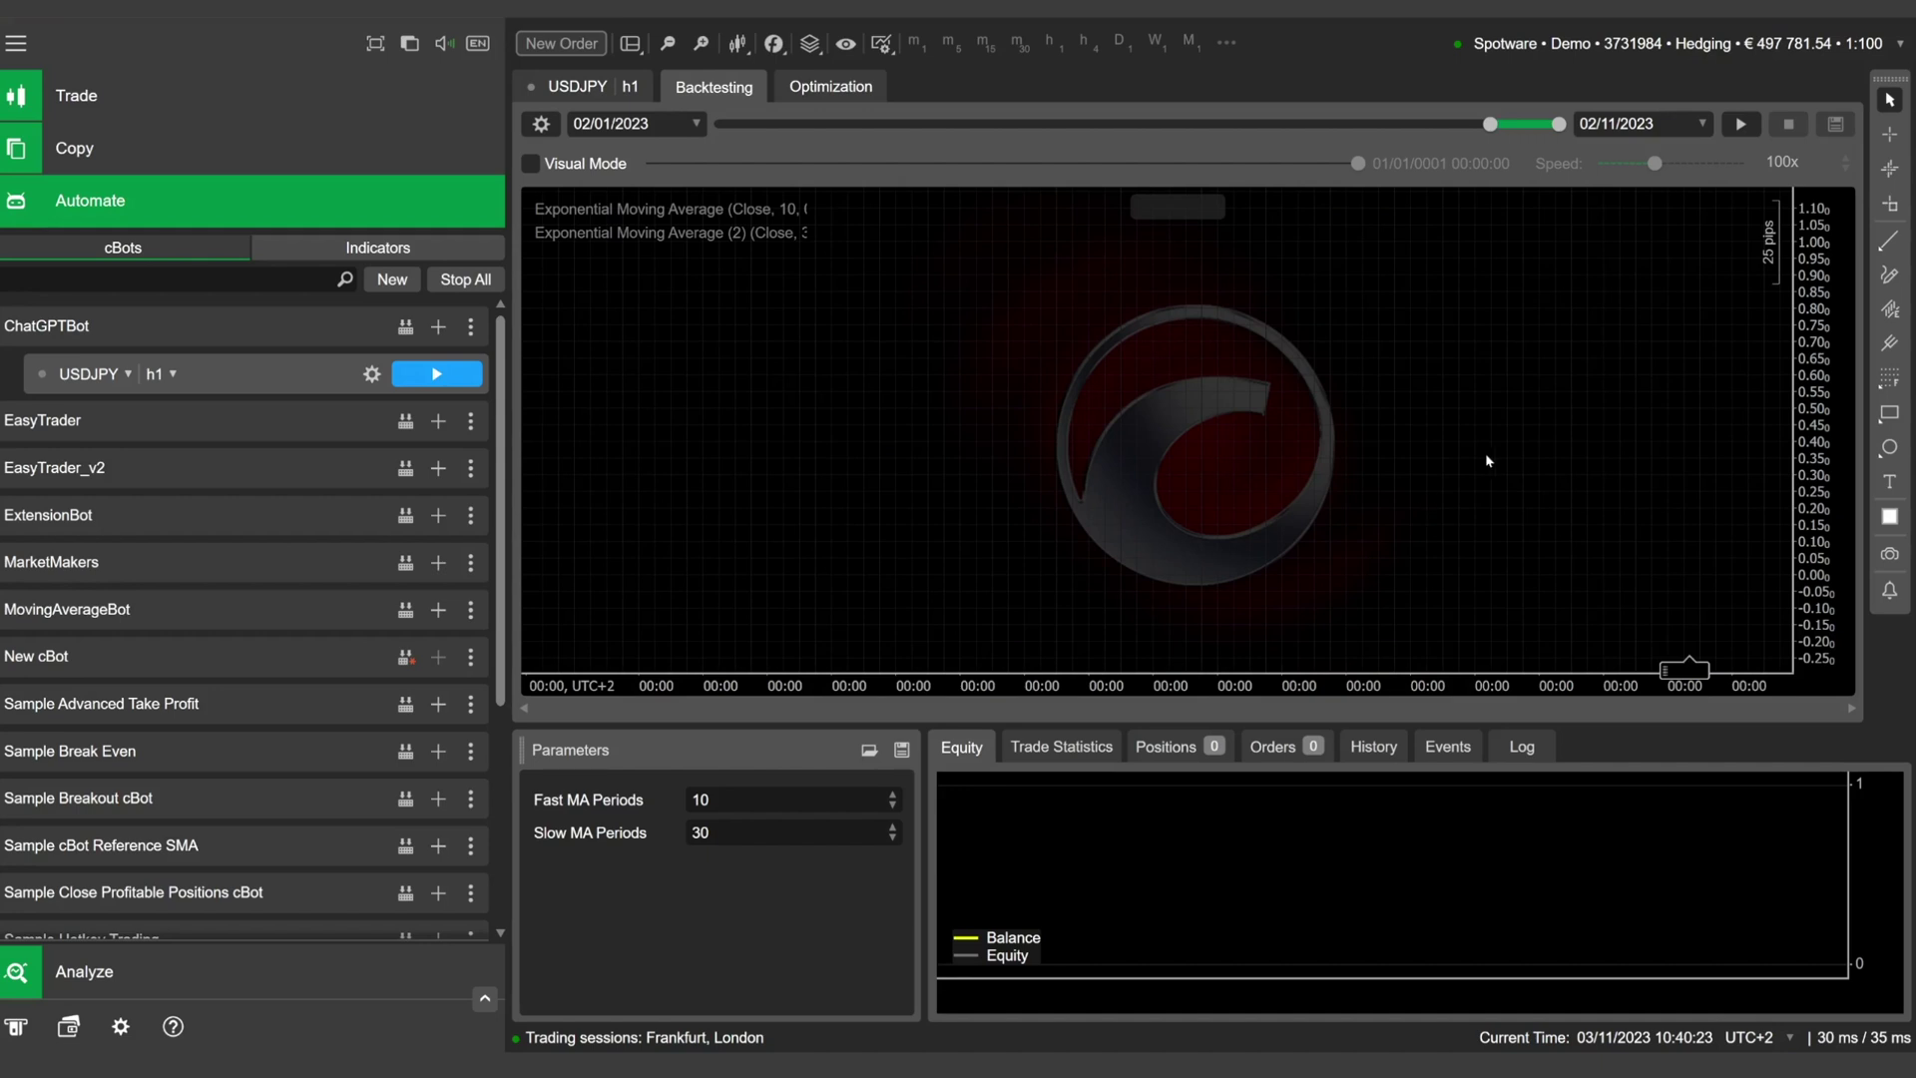
Run the USDJPY backtest and inspect its 190 trades ending at +175.87 € (+2%).
left_click(1742, 125)
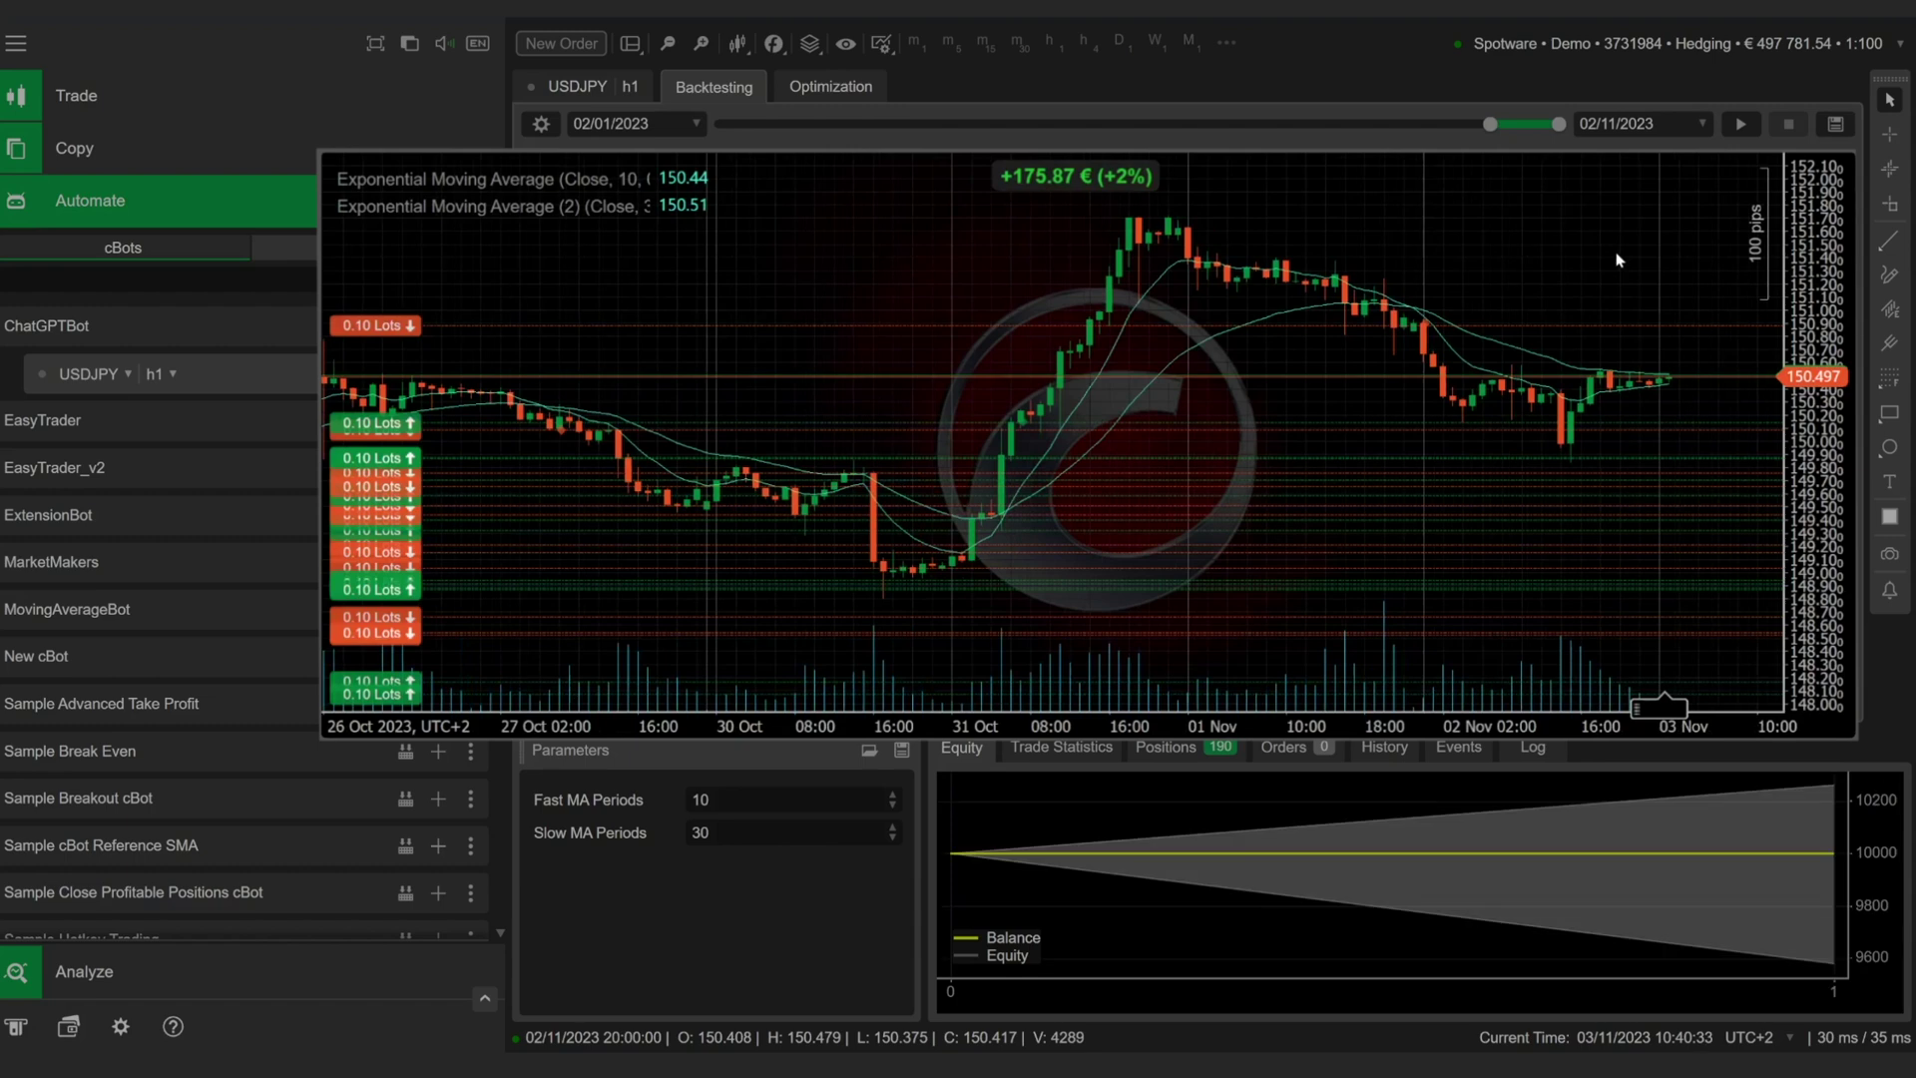
scroll(1618, 259, "up", 5)
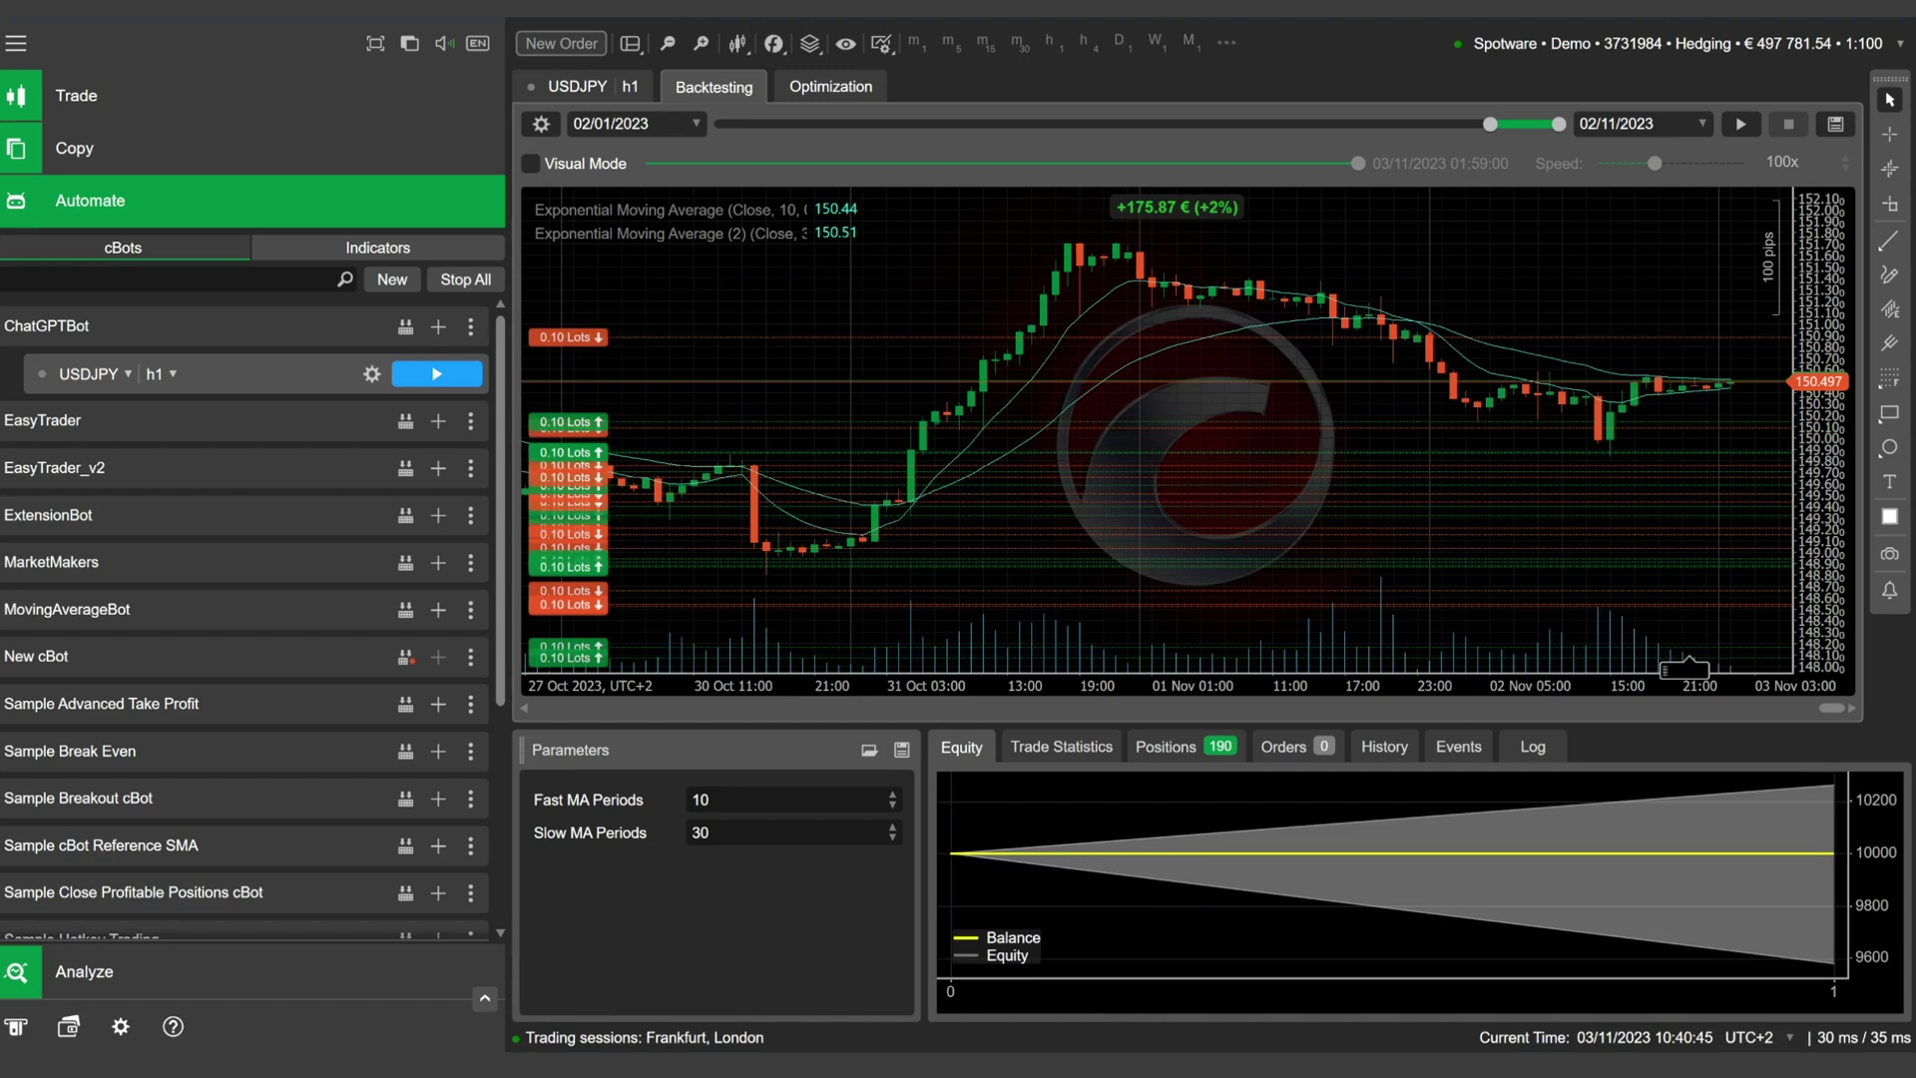
Ask ChatGPT to add take profit and stop loss to every order and skip Friday afternoons.
key("alt+Tab")
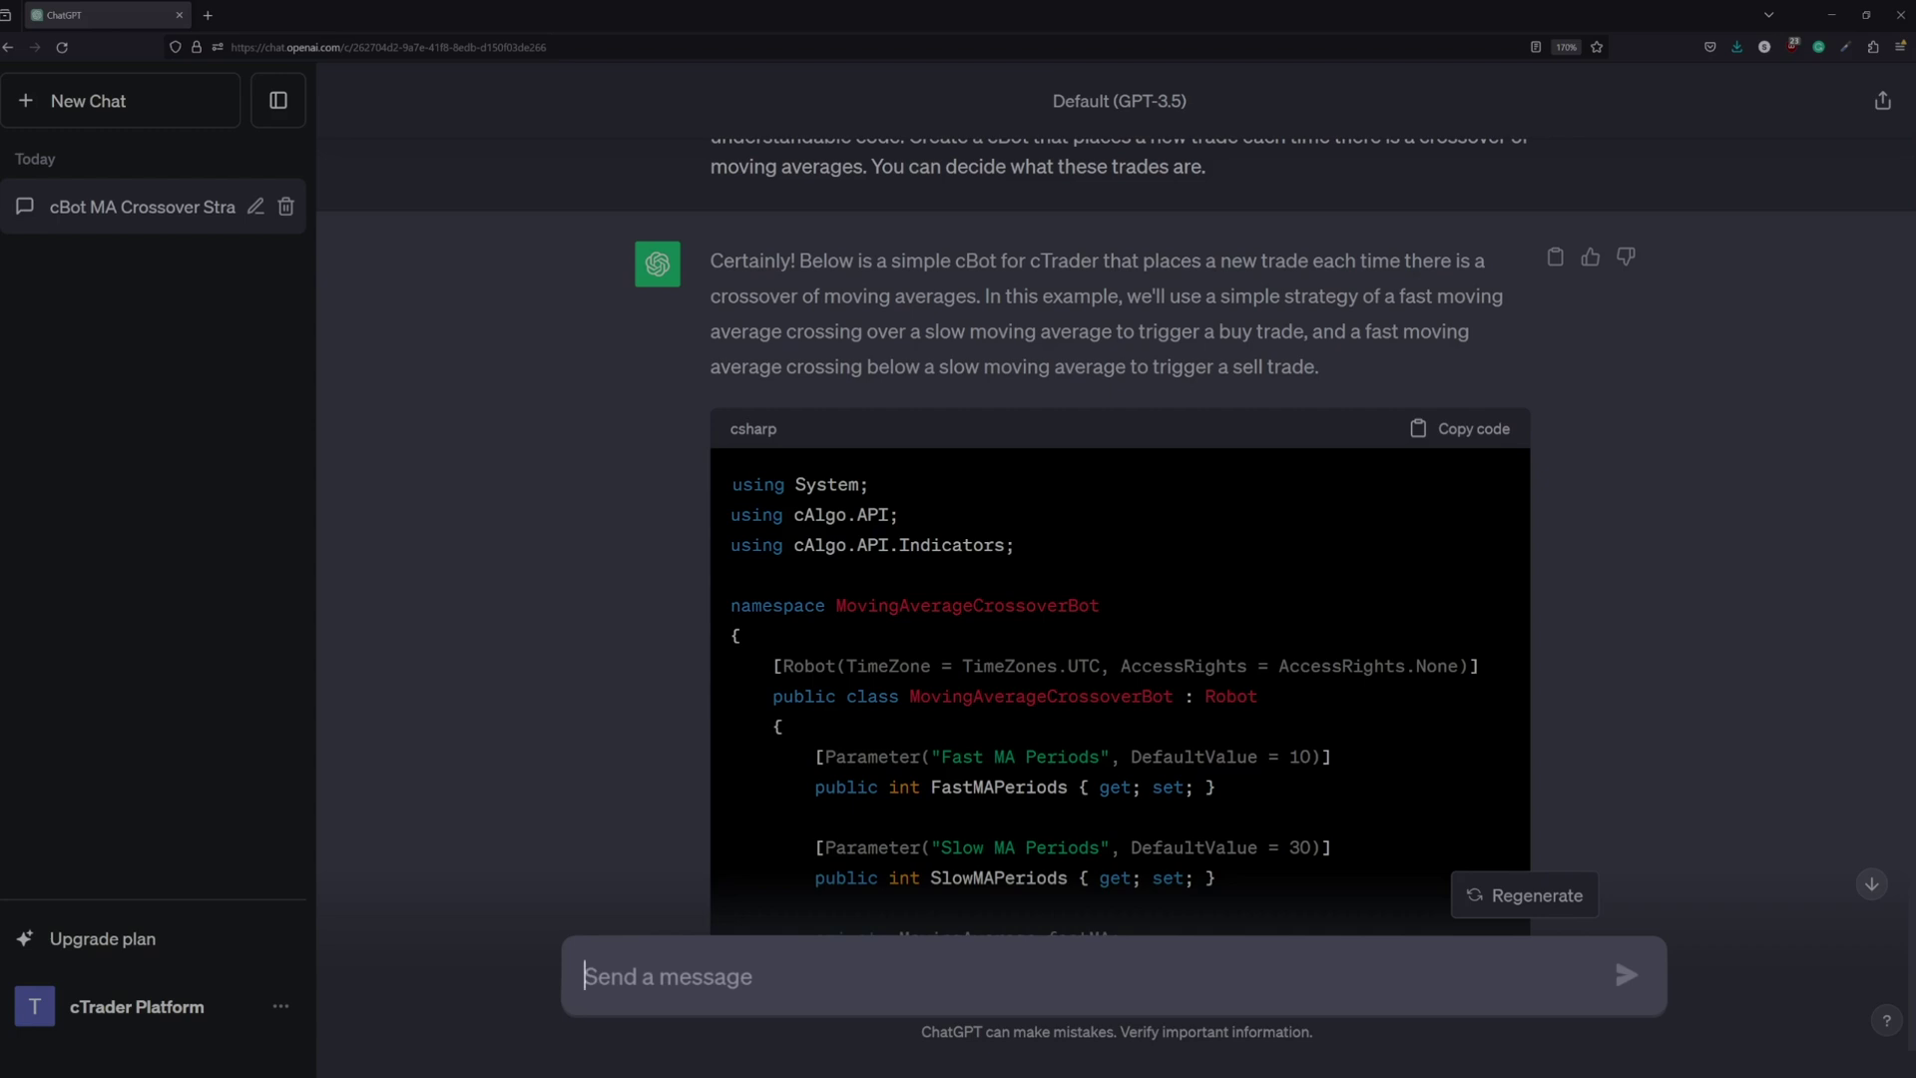
type("Add a take profit a")
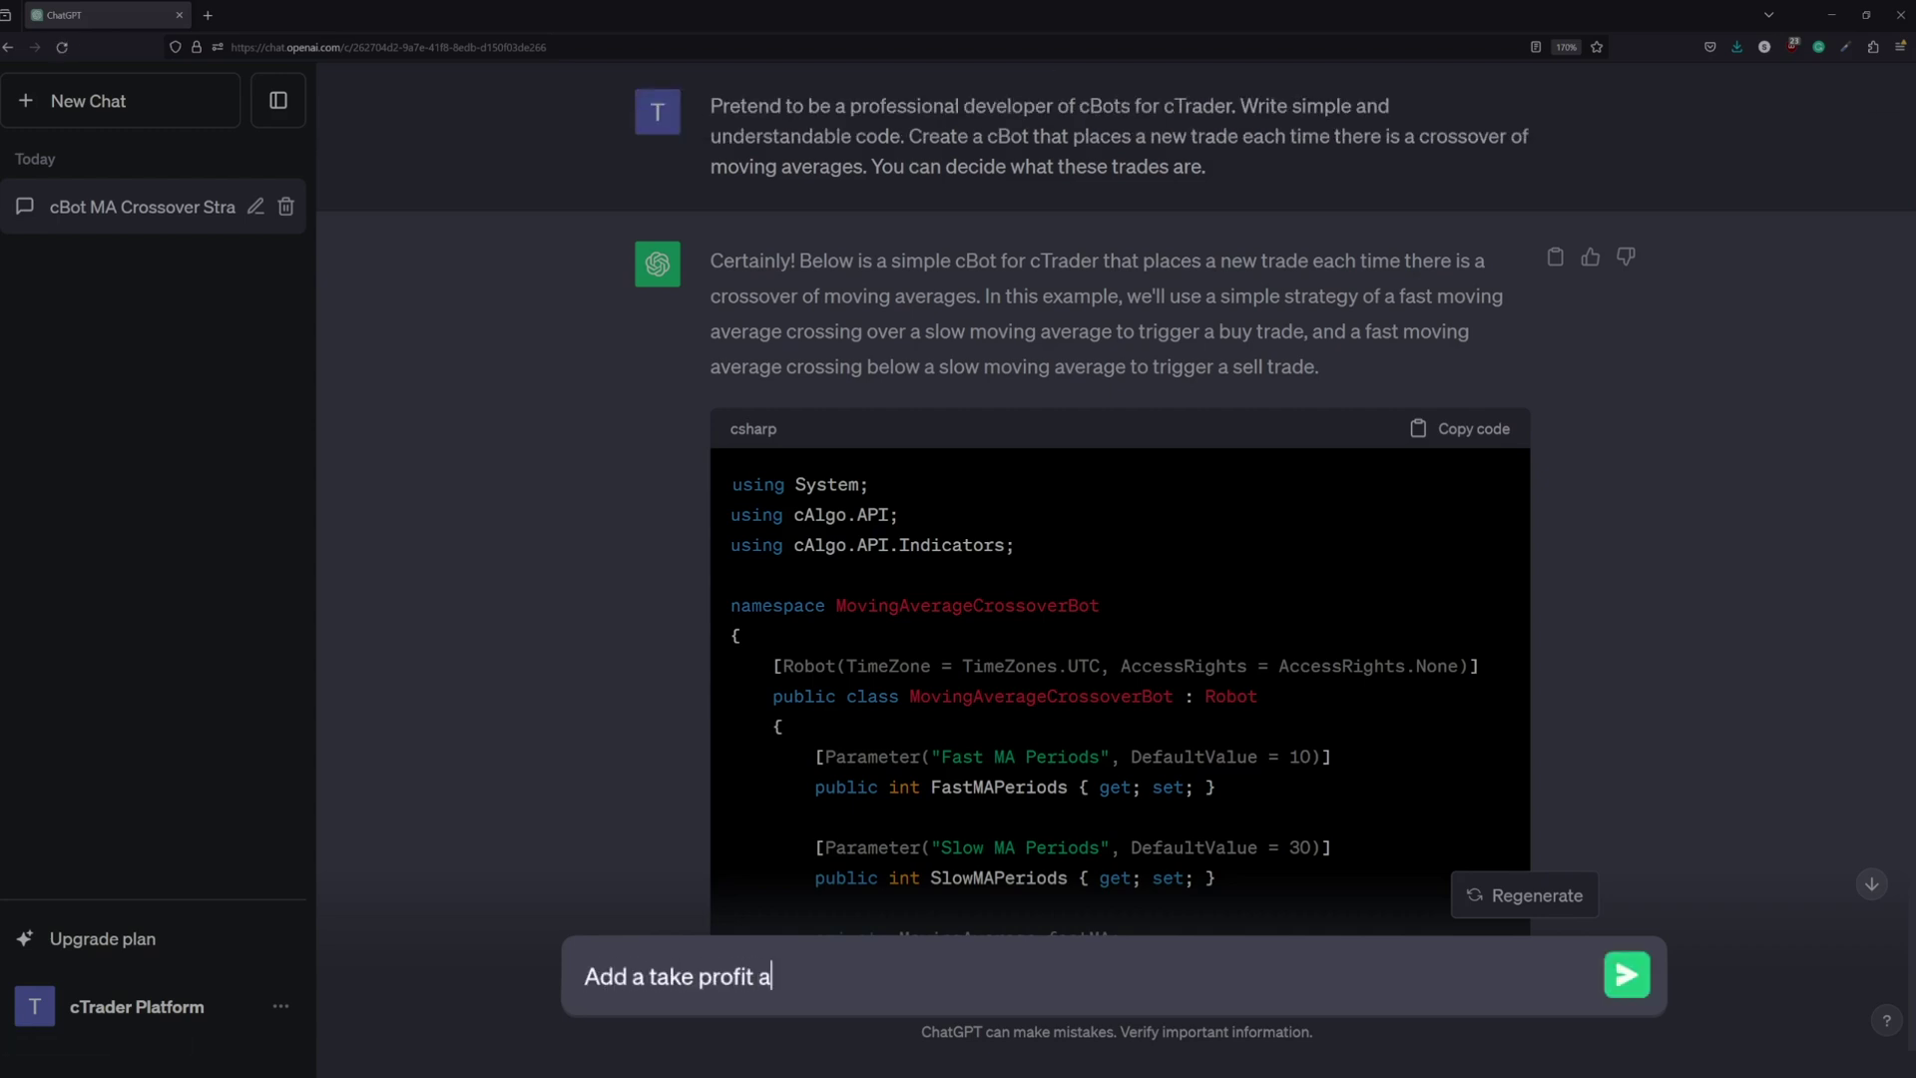
type("nd a stop loss to every orde")
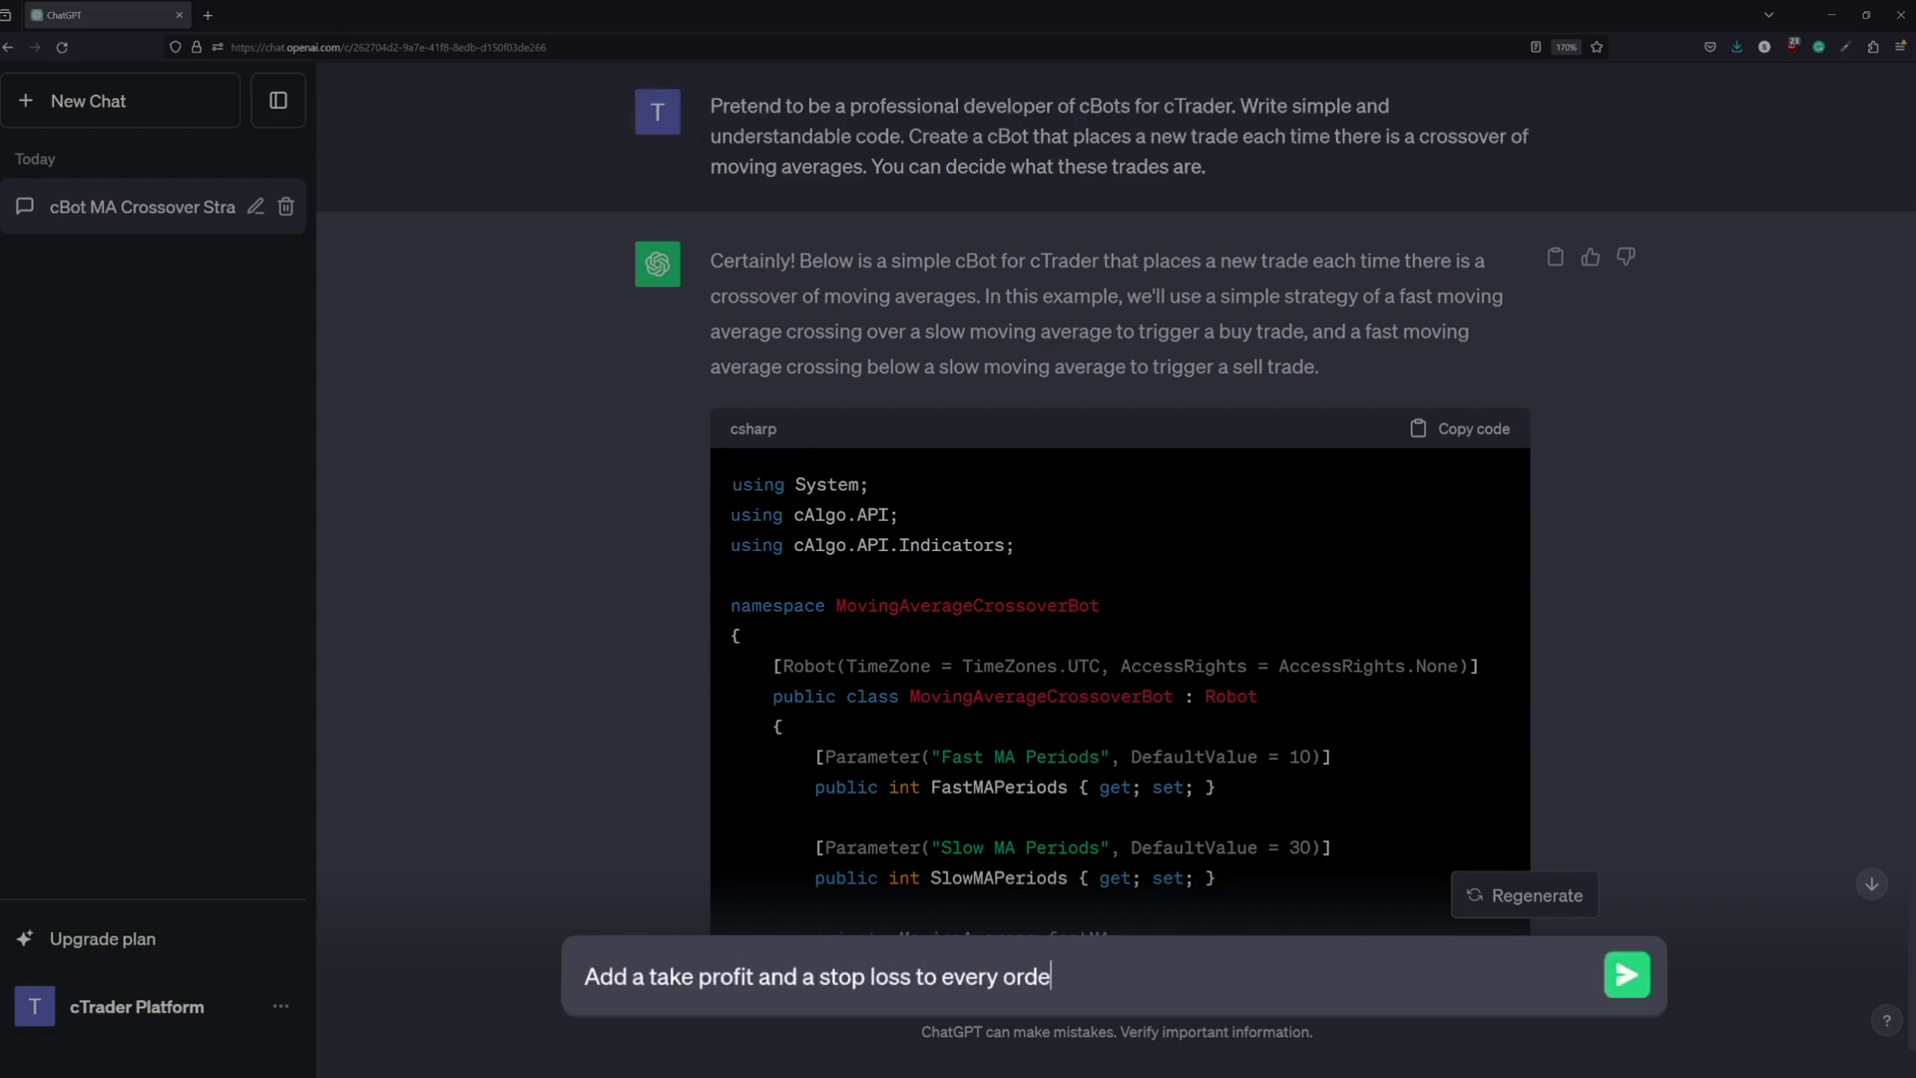
type("r. Ma")
type("ke sure that the bot does n")
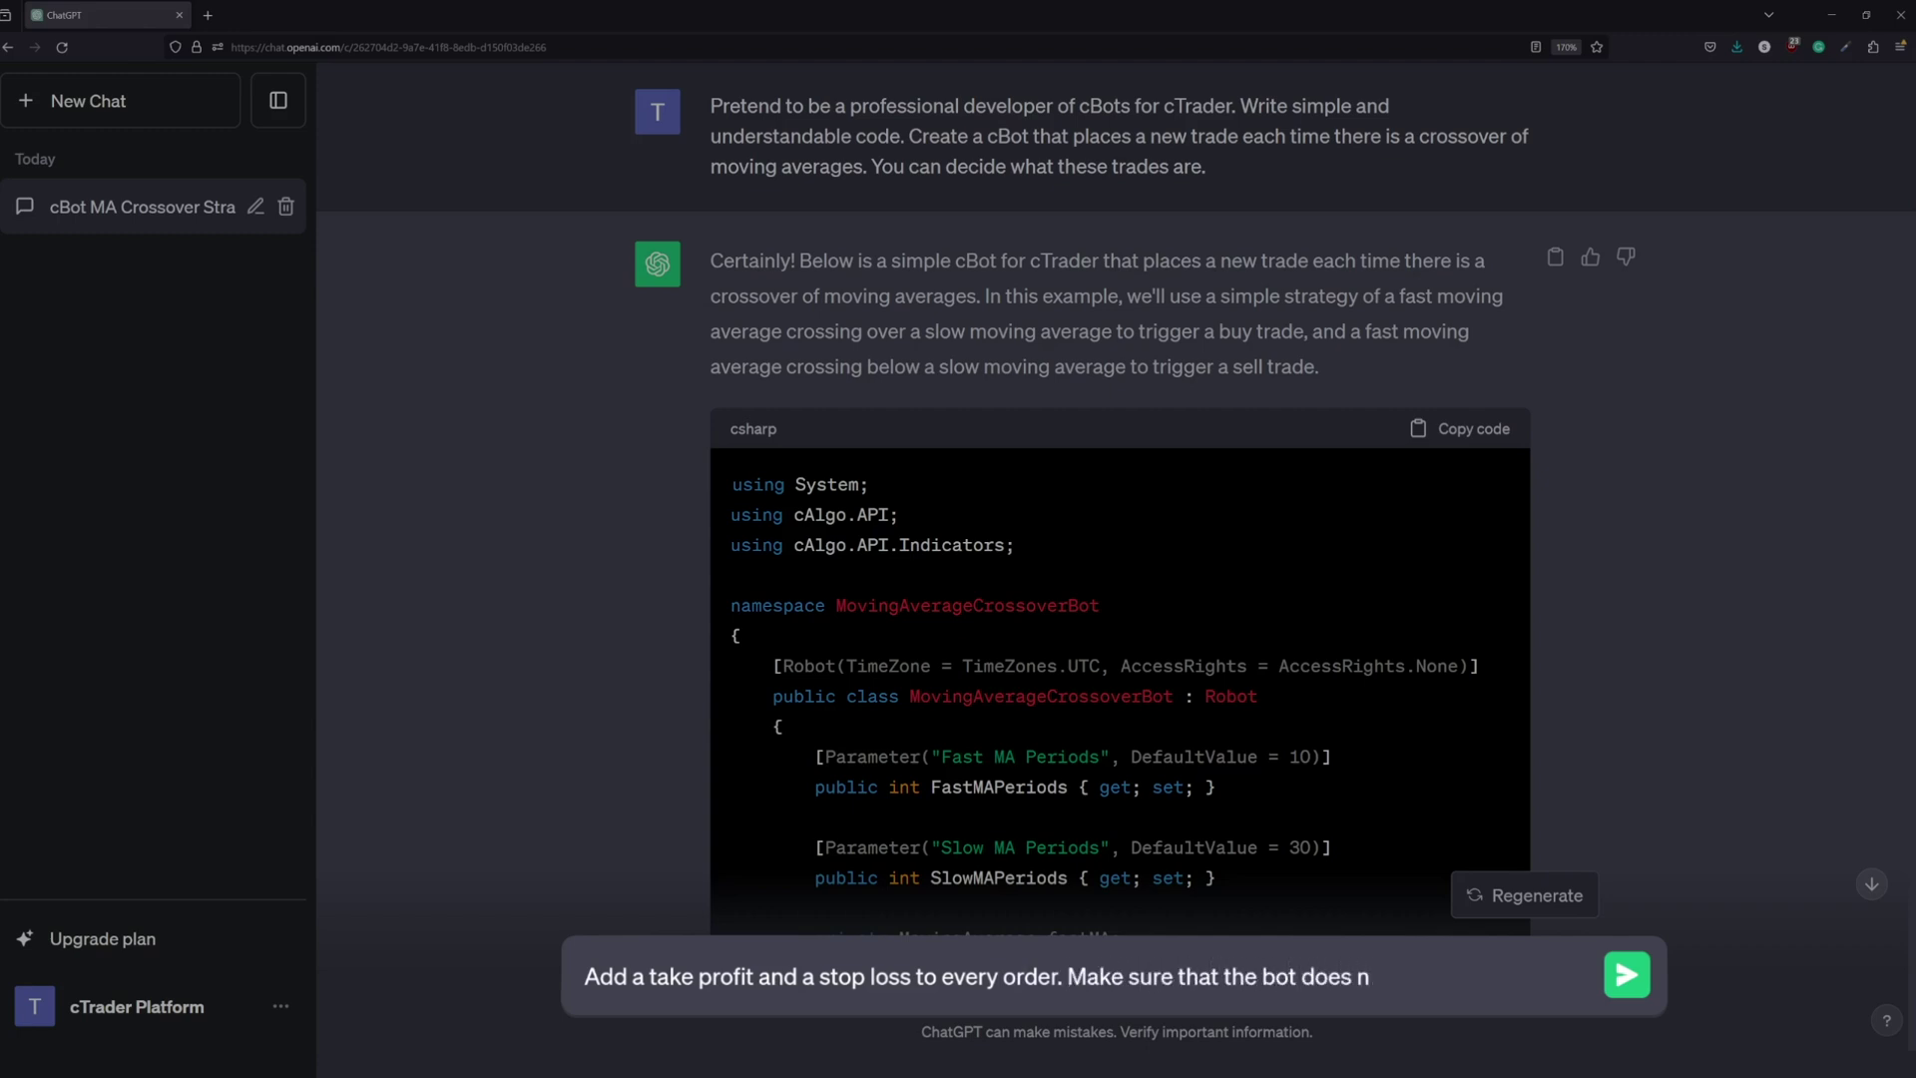
type("ot place any orders on Fri")
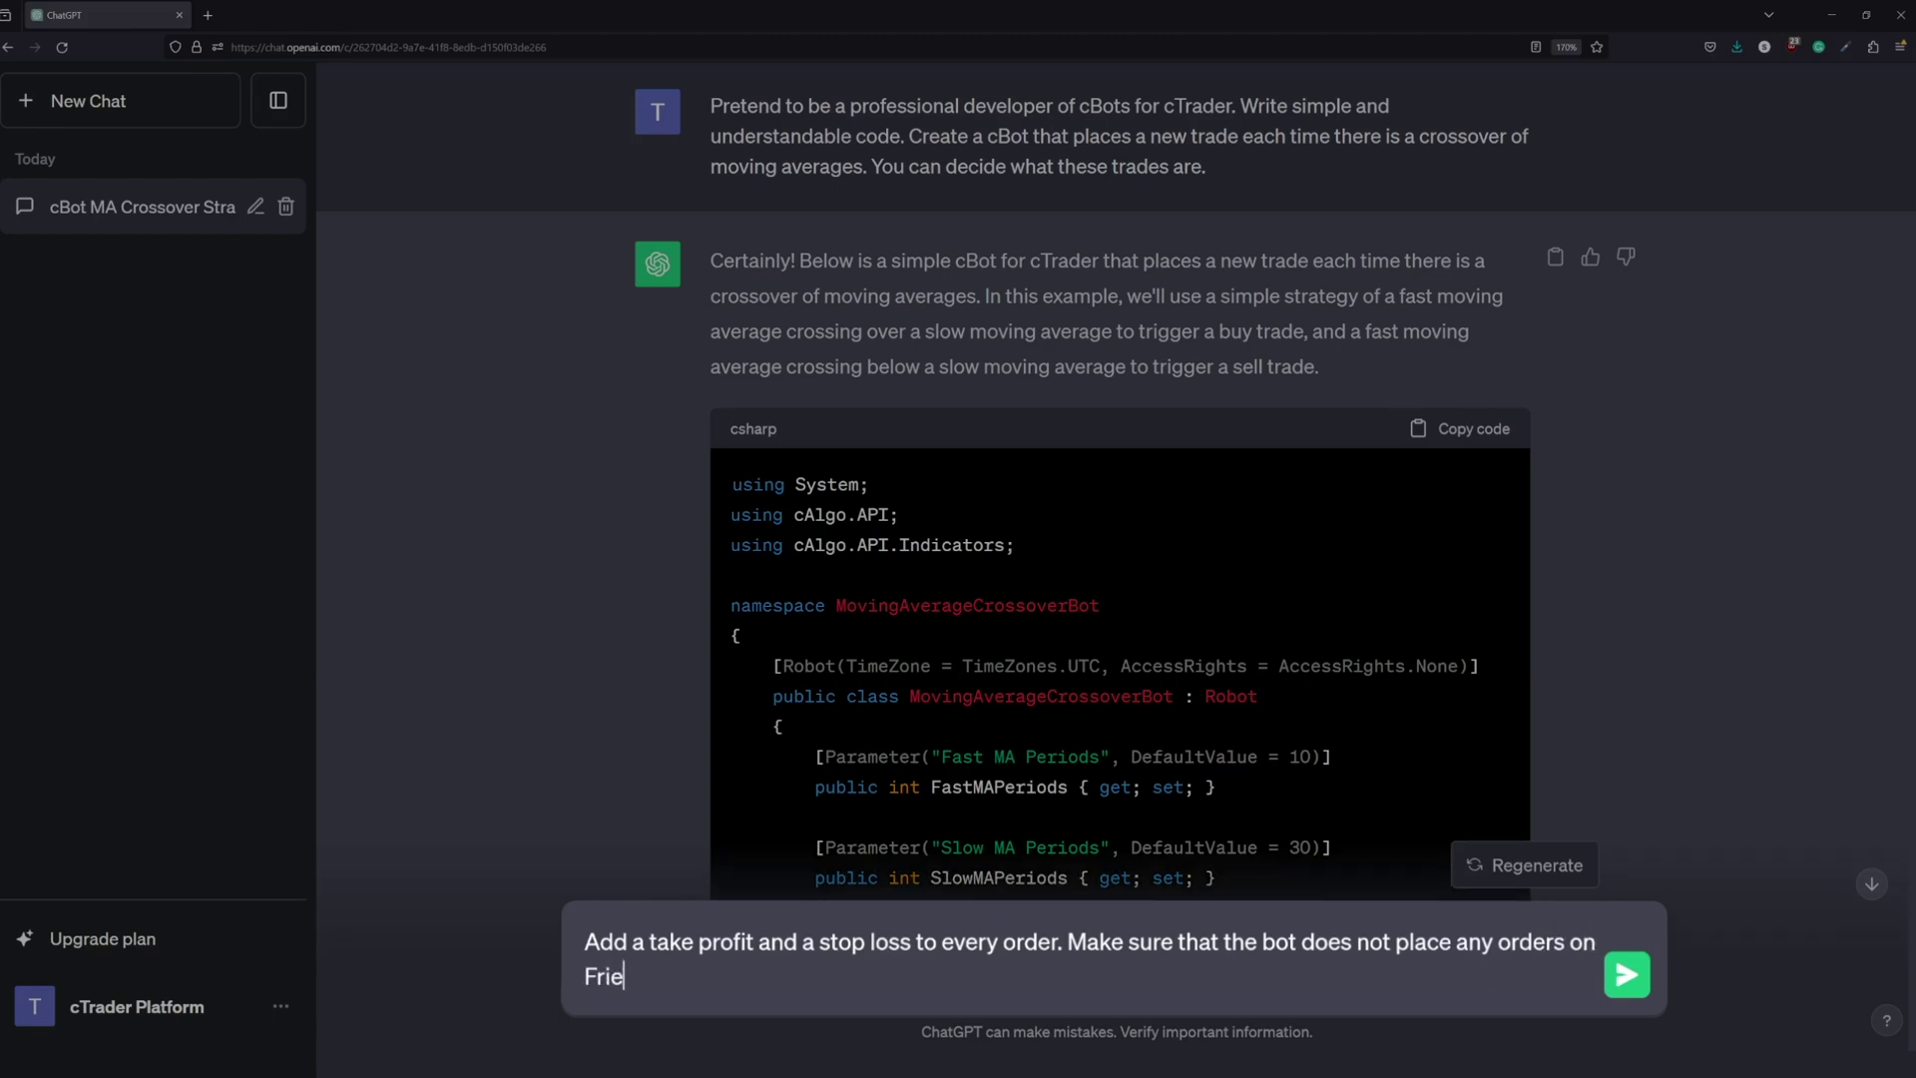
type("days after lunch")
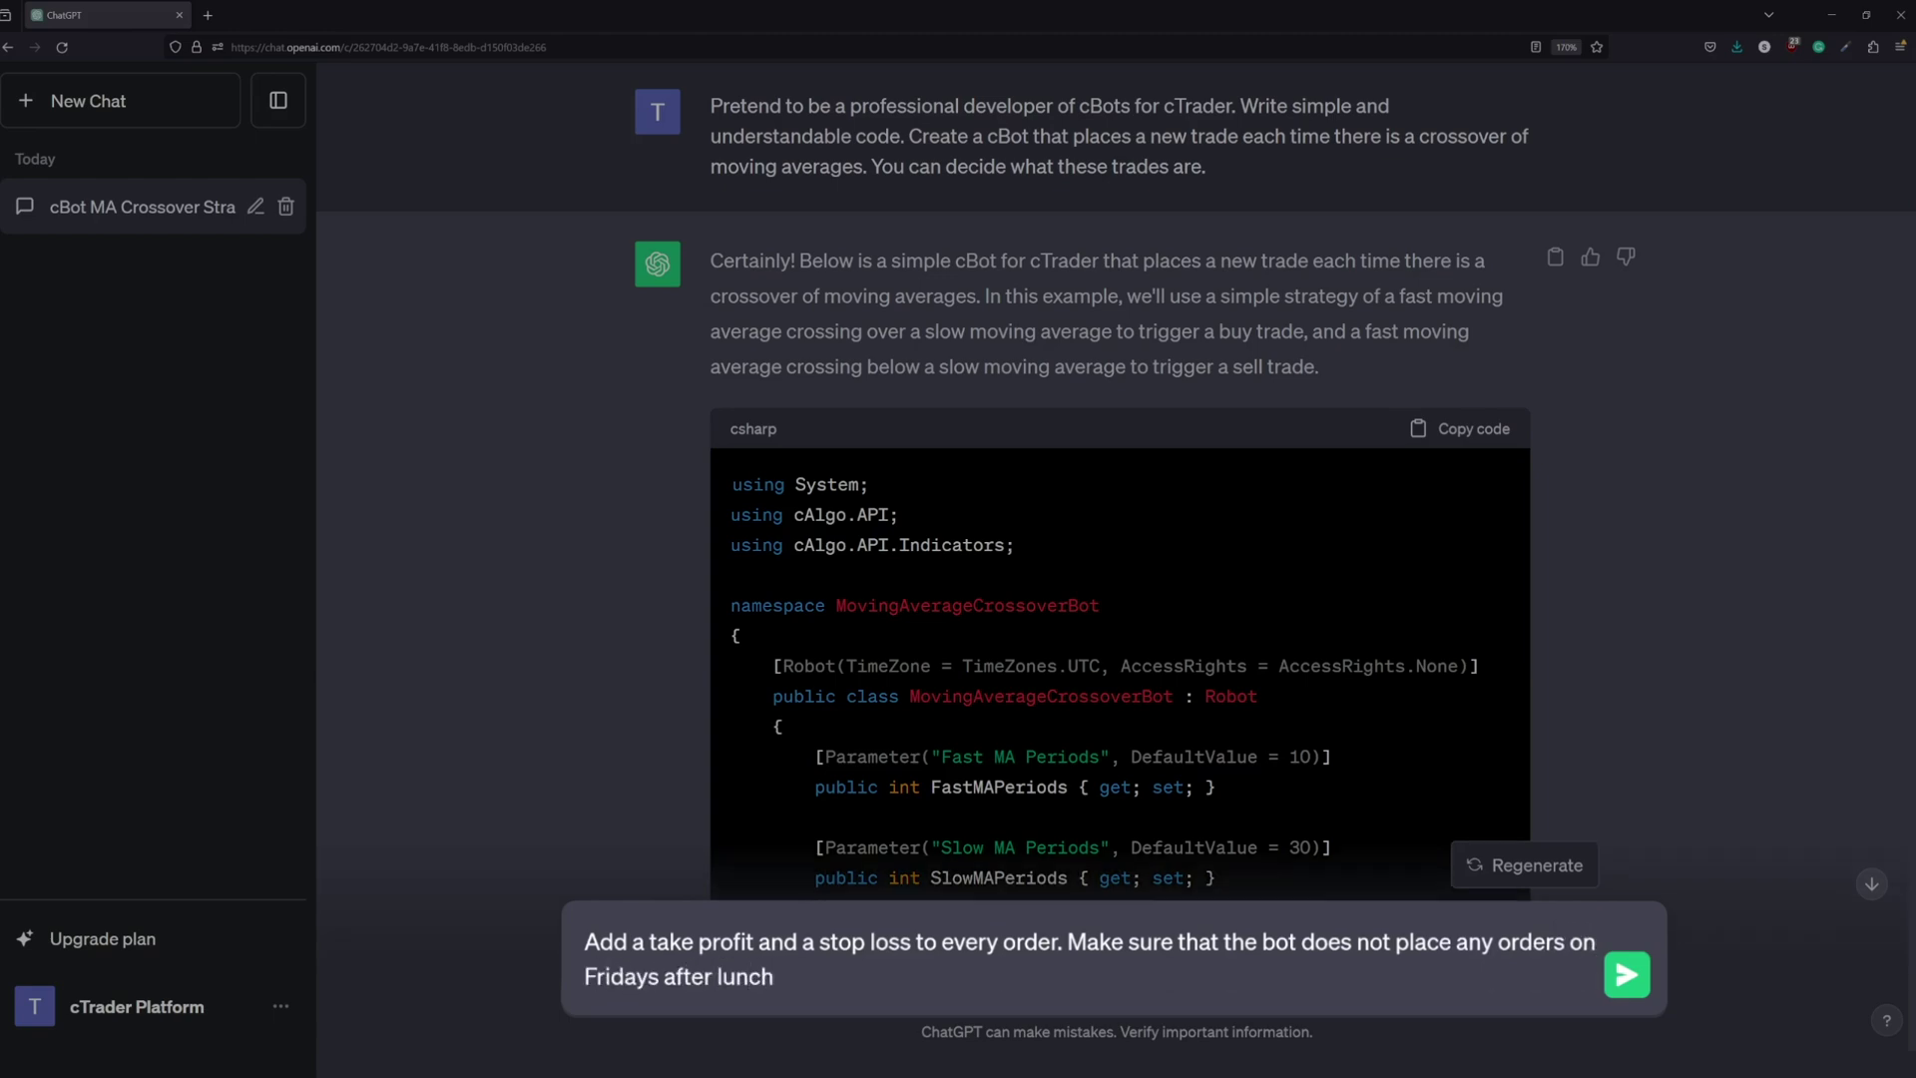
key("Return")
Copy the updated cBot code from ChatGPT's reply.
scroll(609, 708, "down", 8)
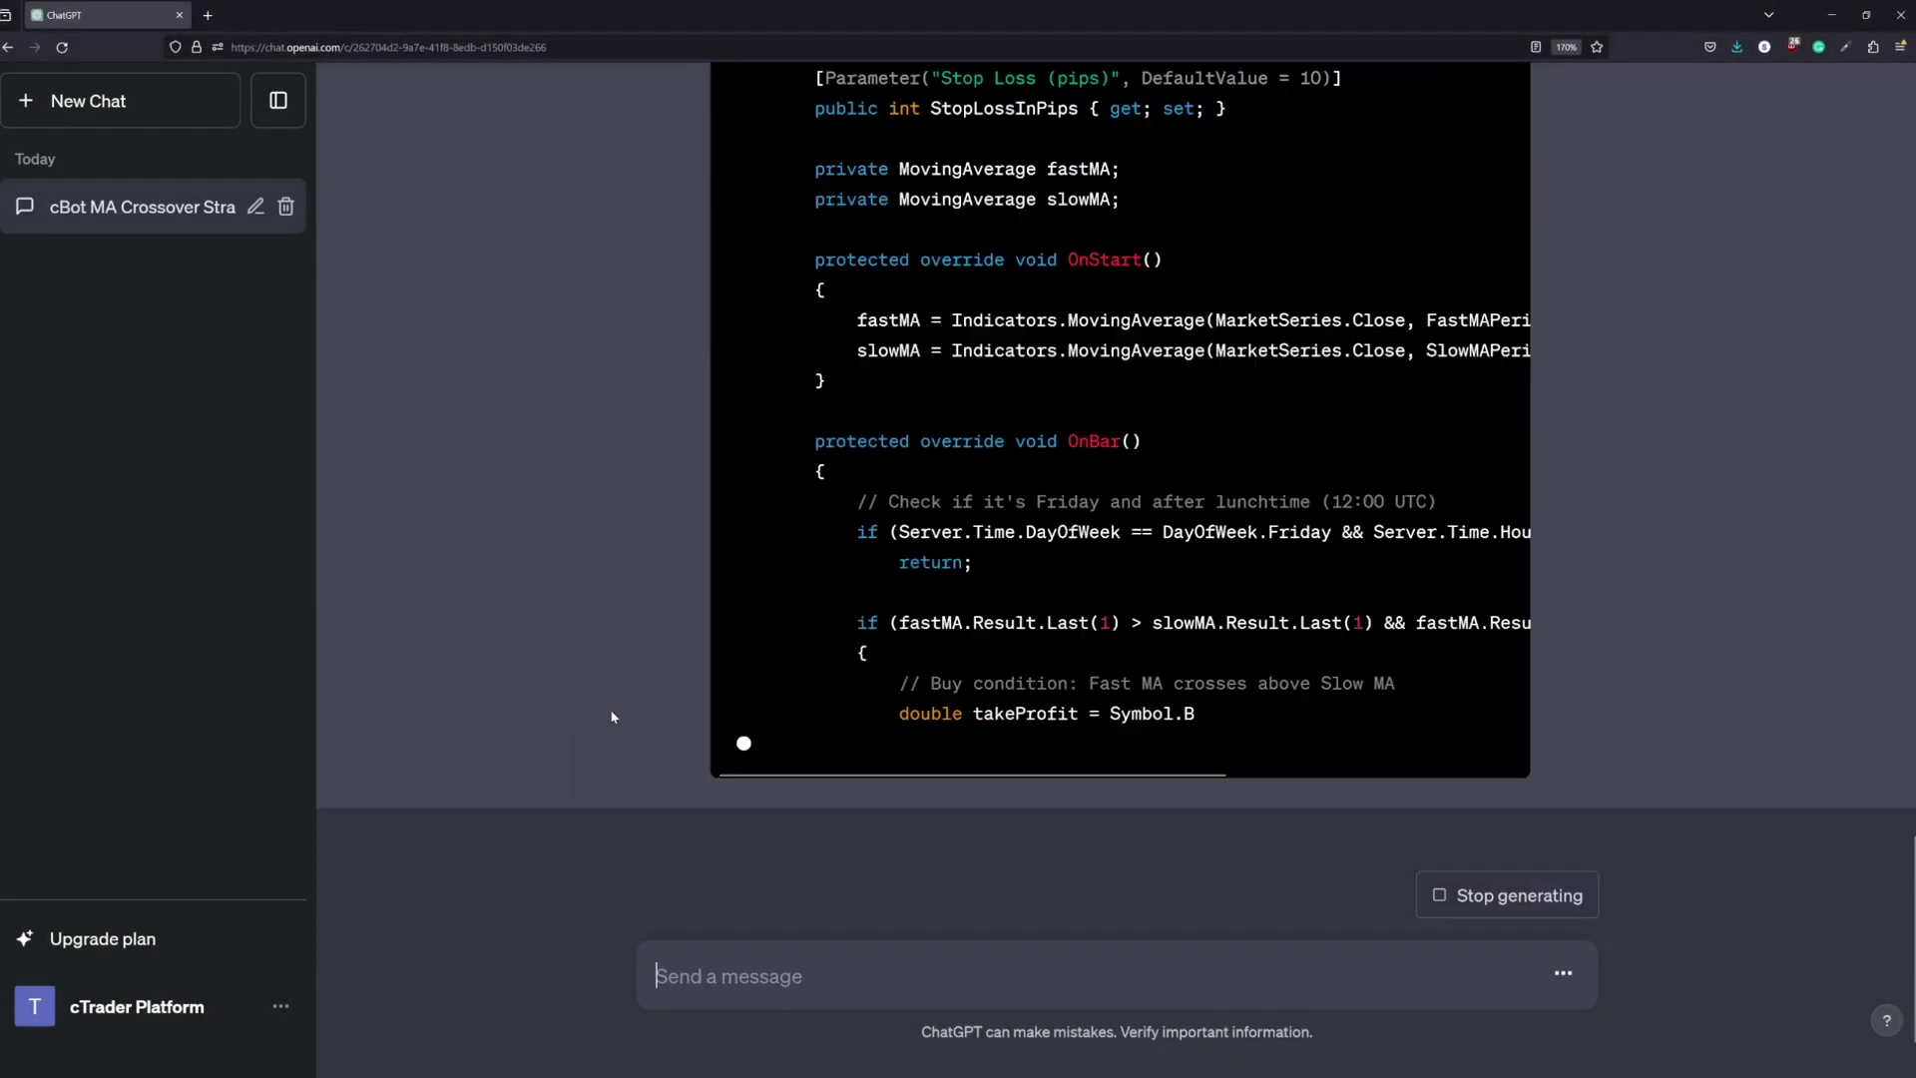
scroll(609, 710, "down", 2)
scroll(611, 713, "down", 5)
scroll(613, 716, "down", 3)
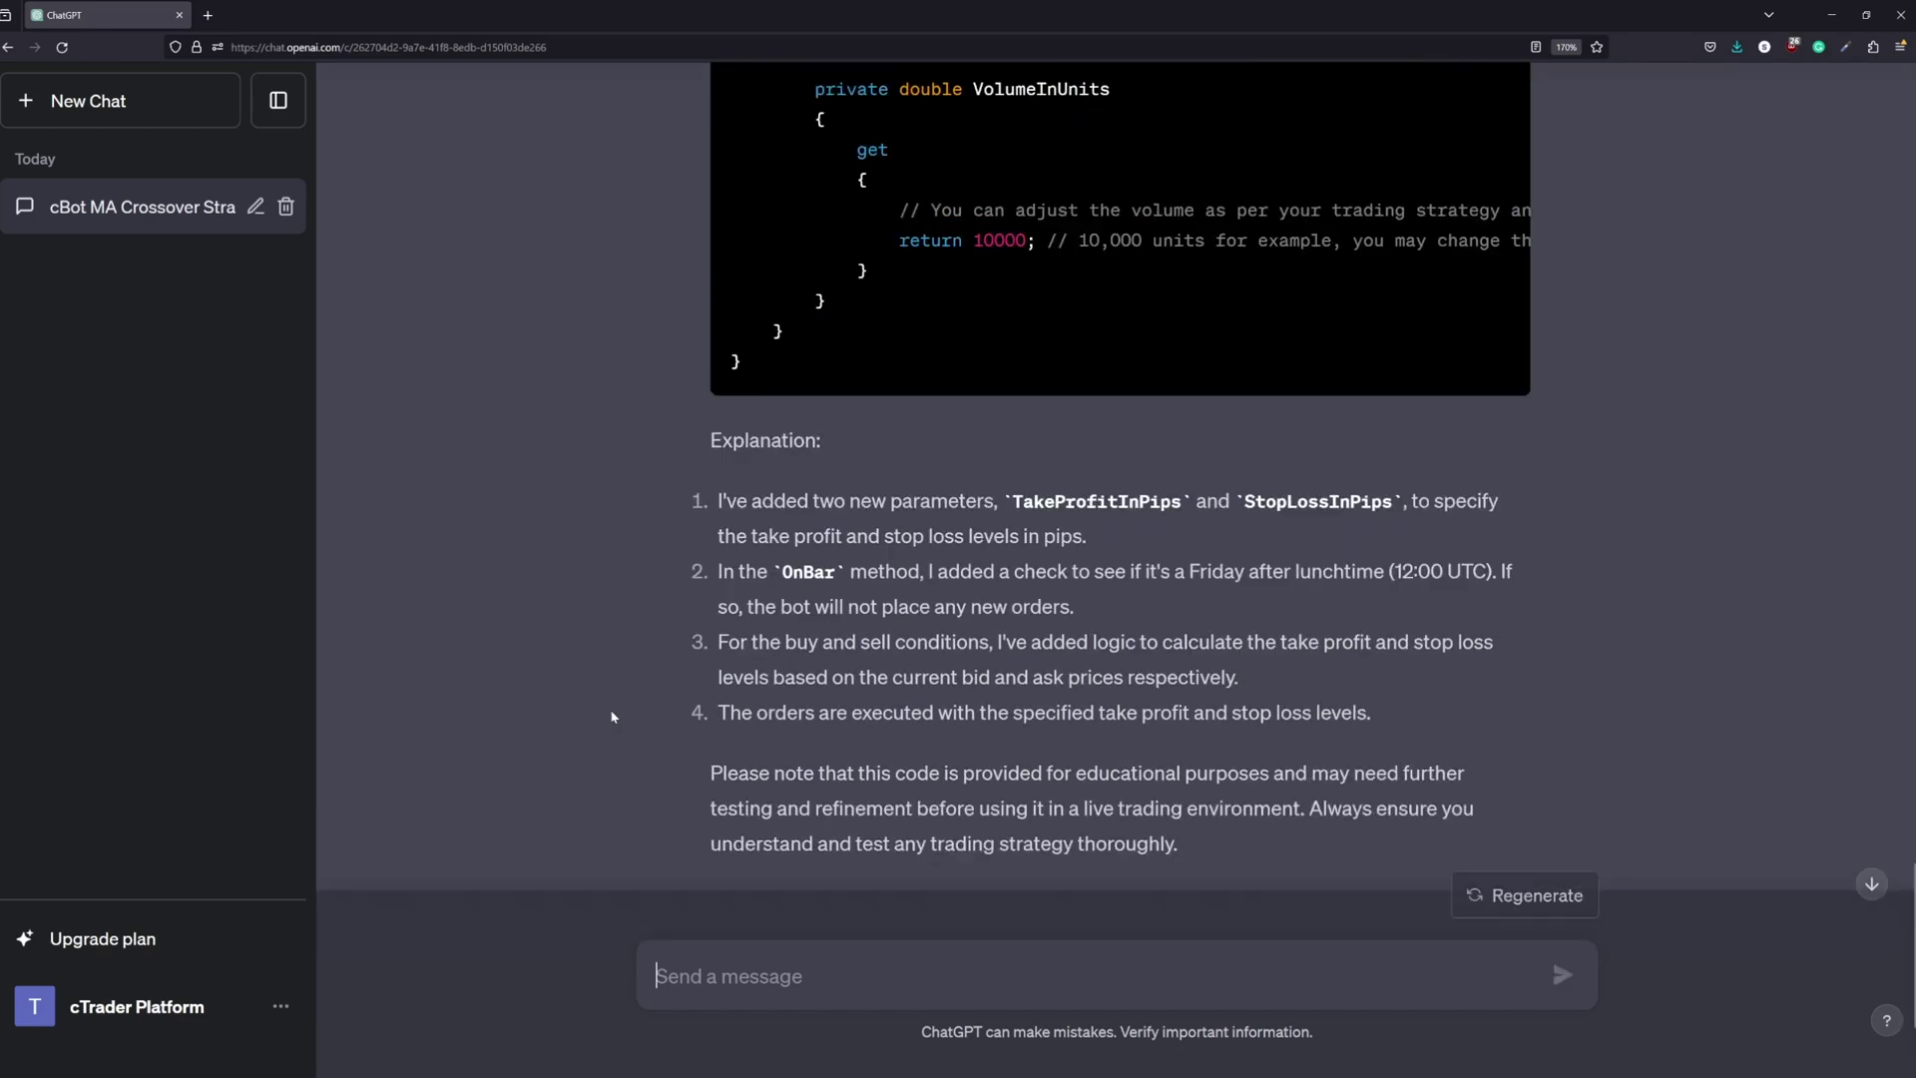
scroll(612, 704, "up", 8)
scroll(612, 703, "up", 5)
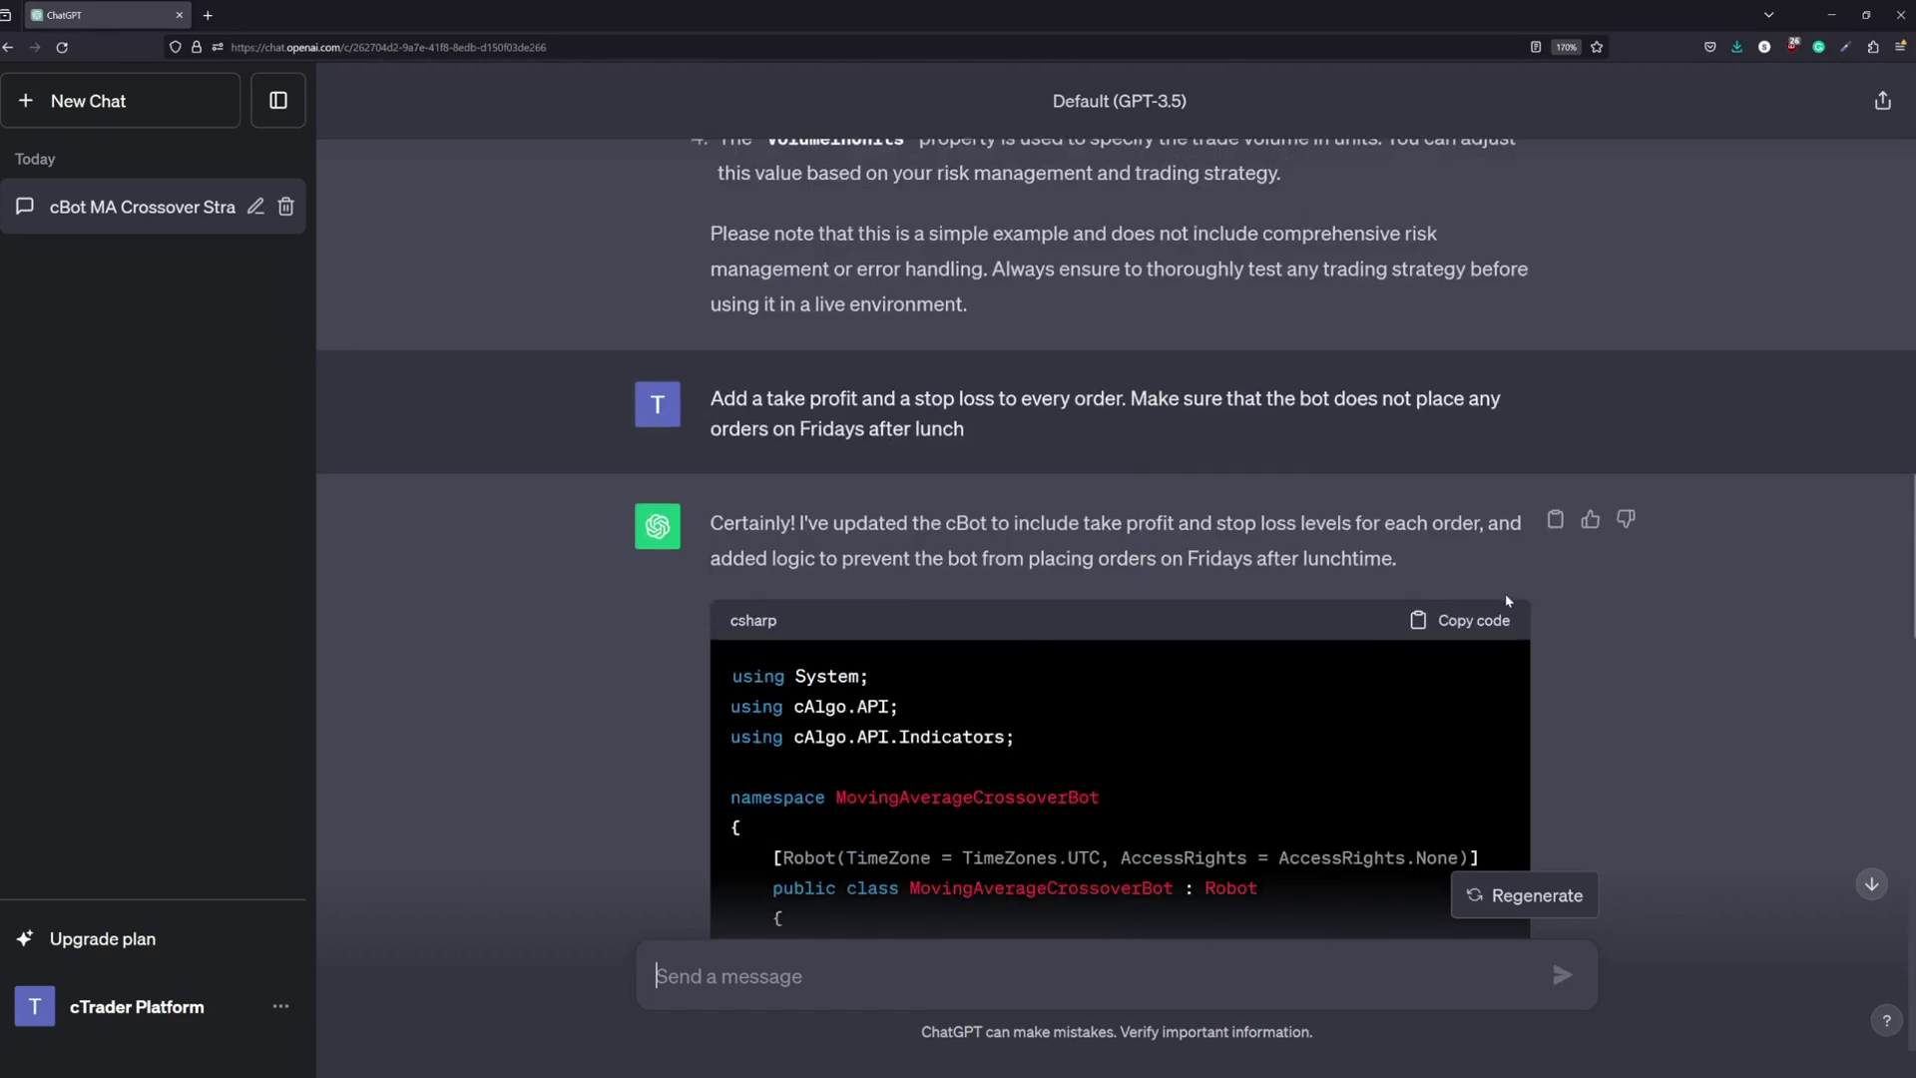
left_click(1467, 620)
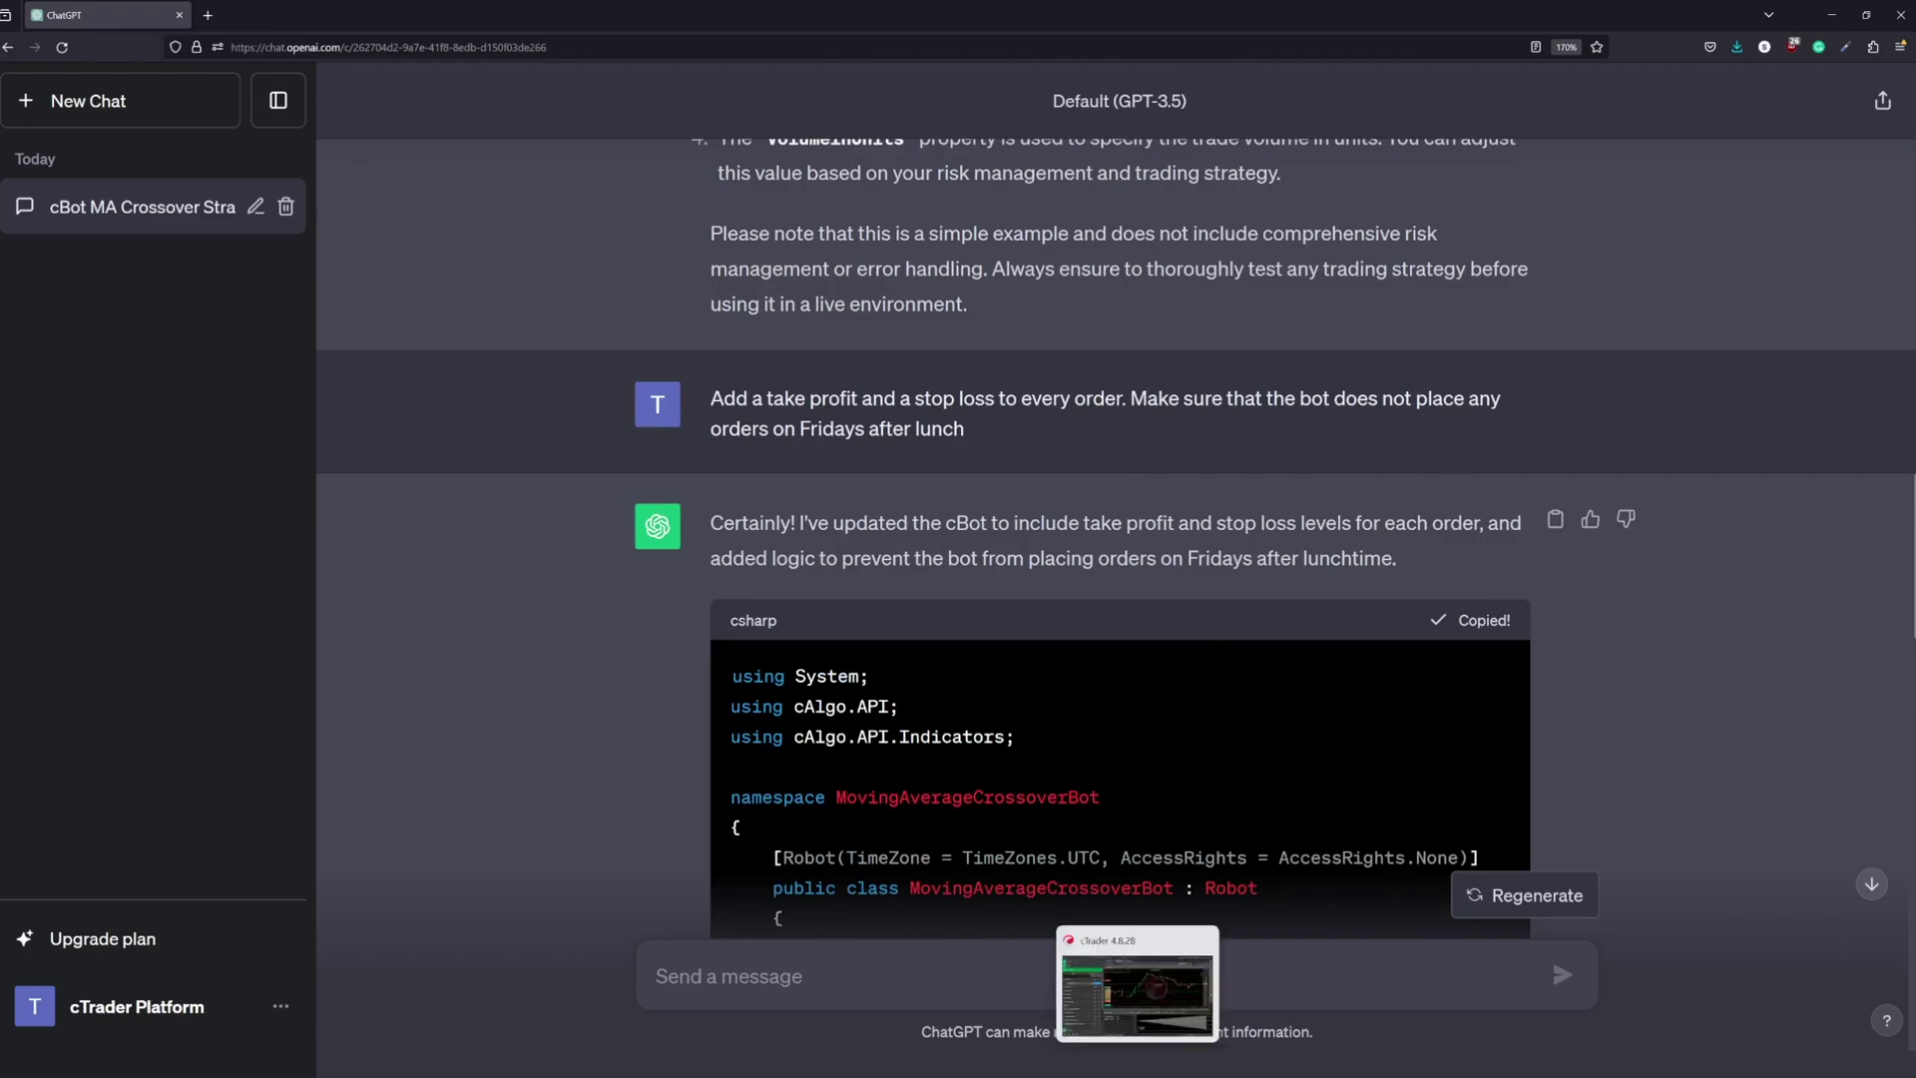
left_click(1139, 988)
Paste the take-profit/stop-loss code into ChatGPTBot, save it and build.
left_click(236, 339)
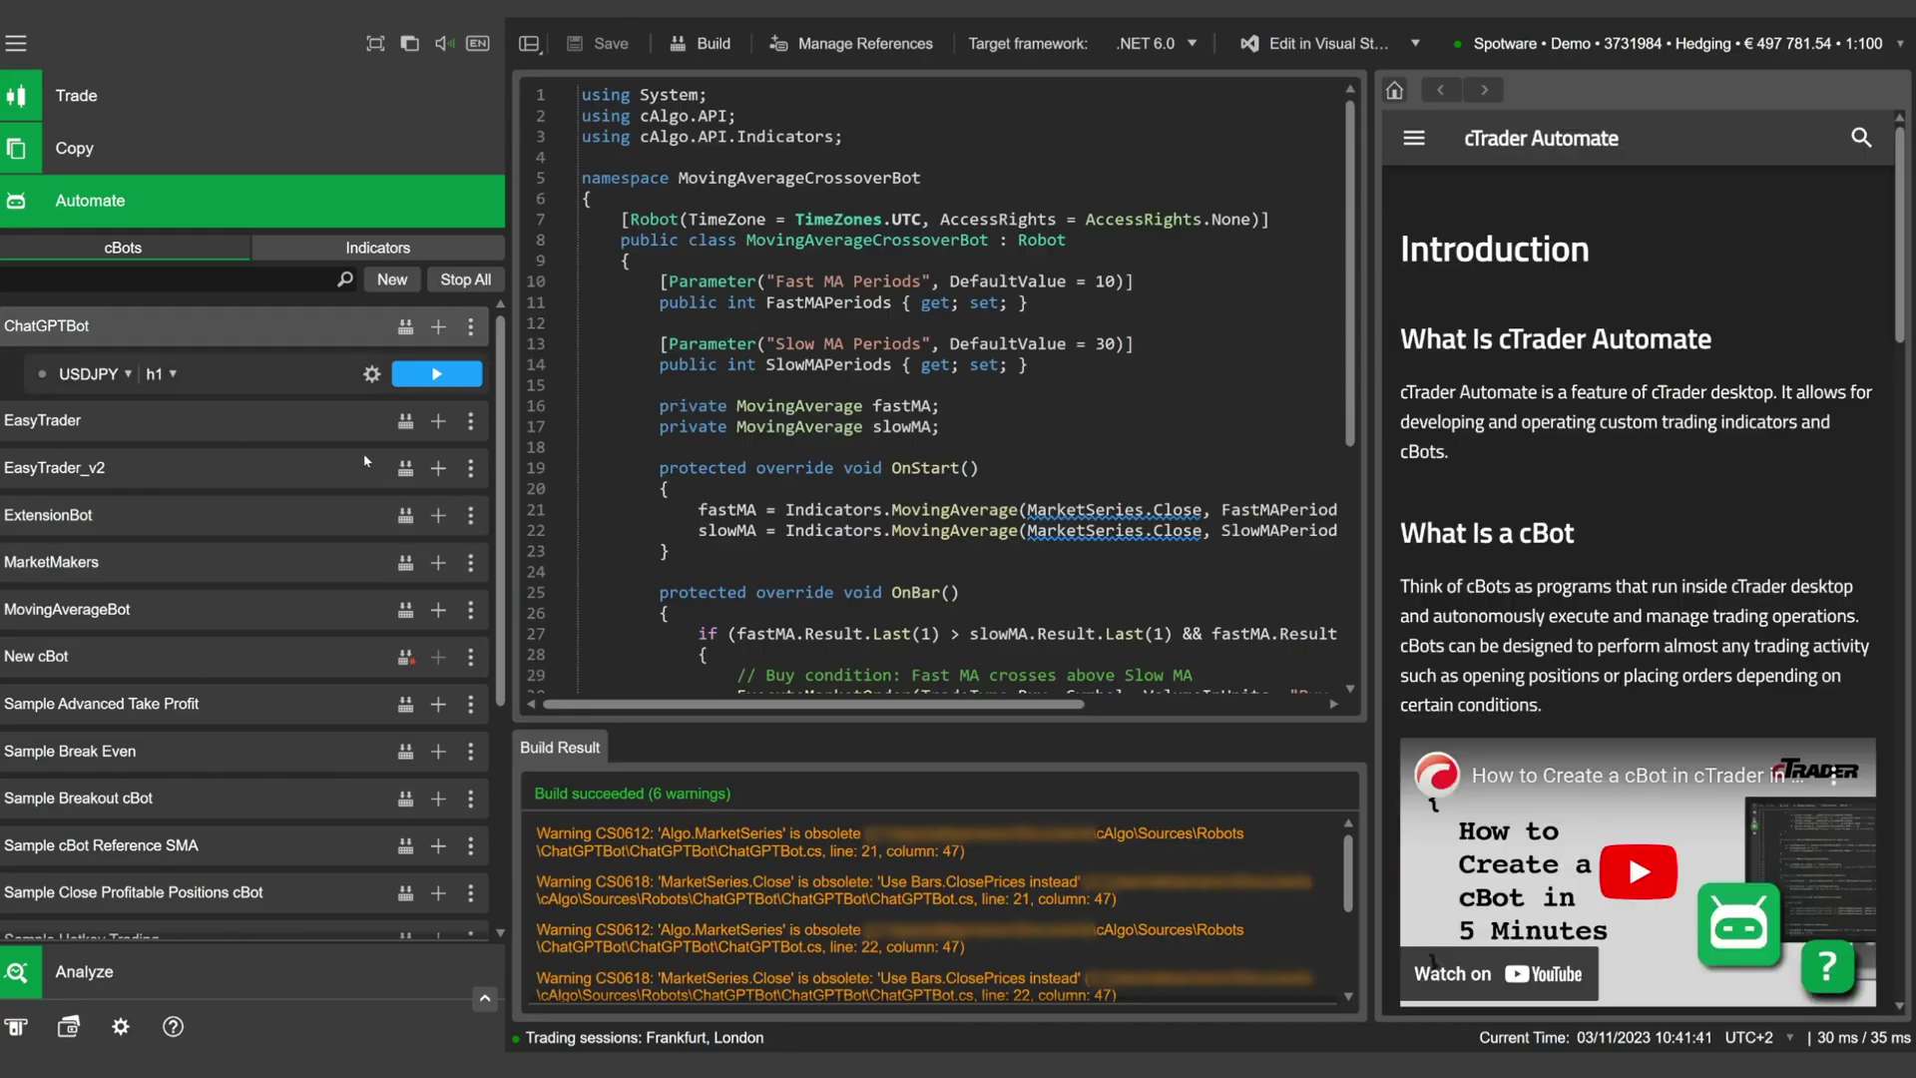
left_click(746, 441)
key("ctrl+a")
key("ctrl+v")
key("ctrl+s")
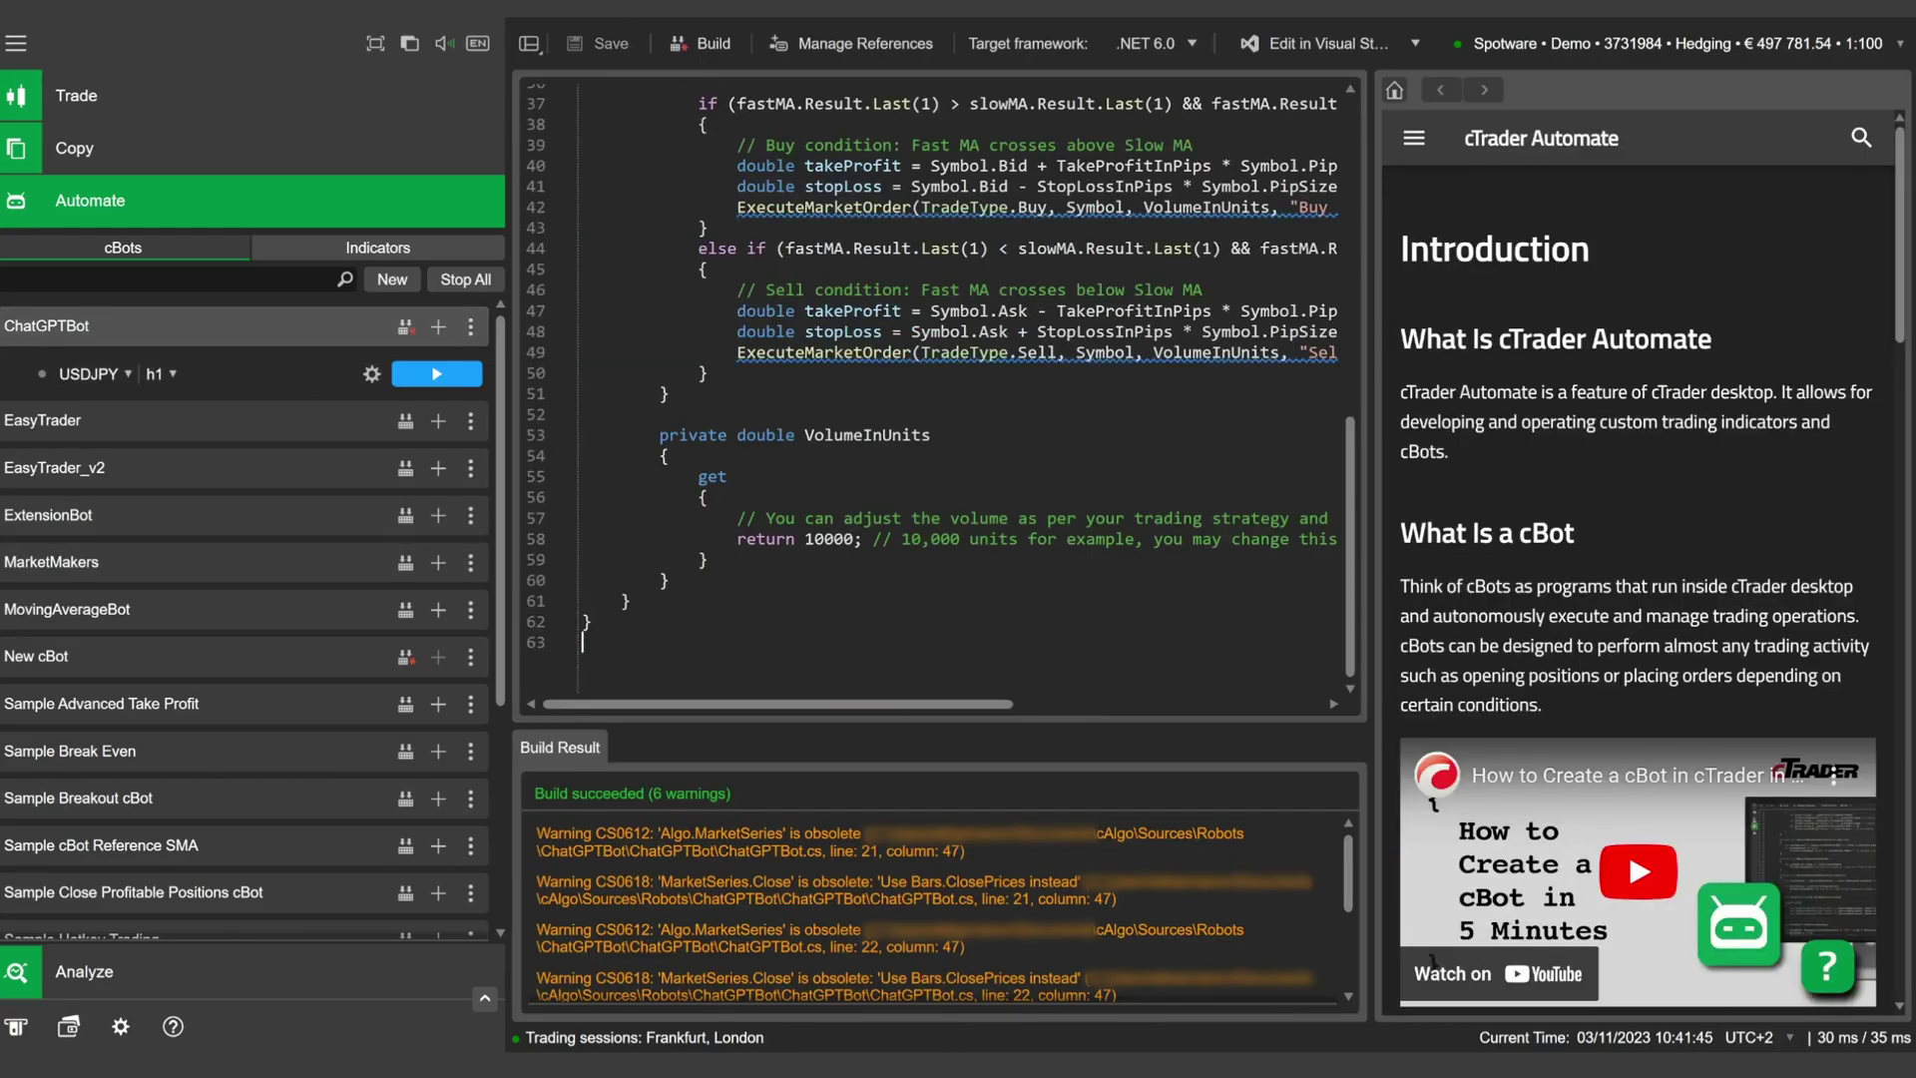
left_click(698, 44)
scroll(856, 885, "down", 5)
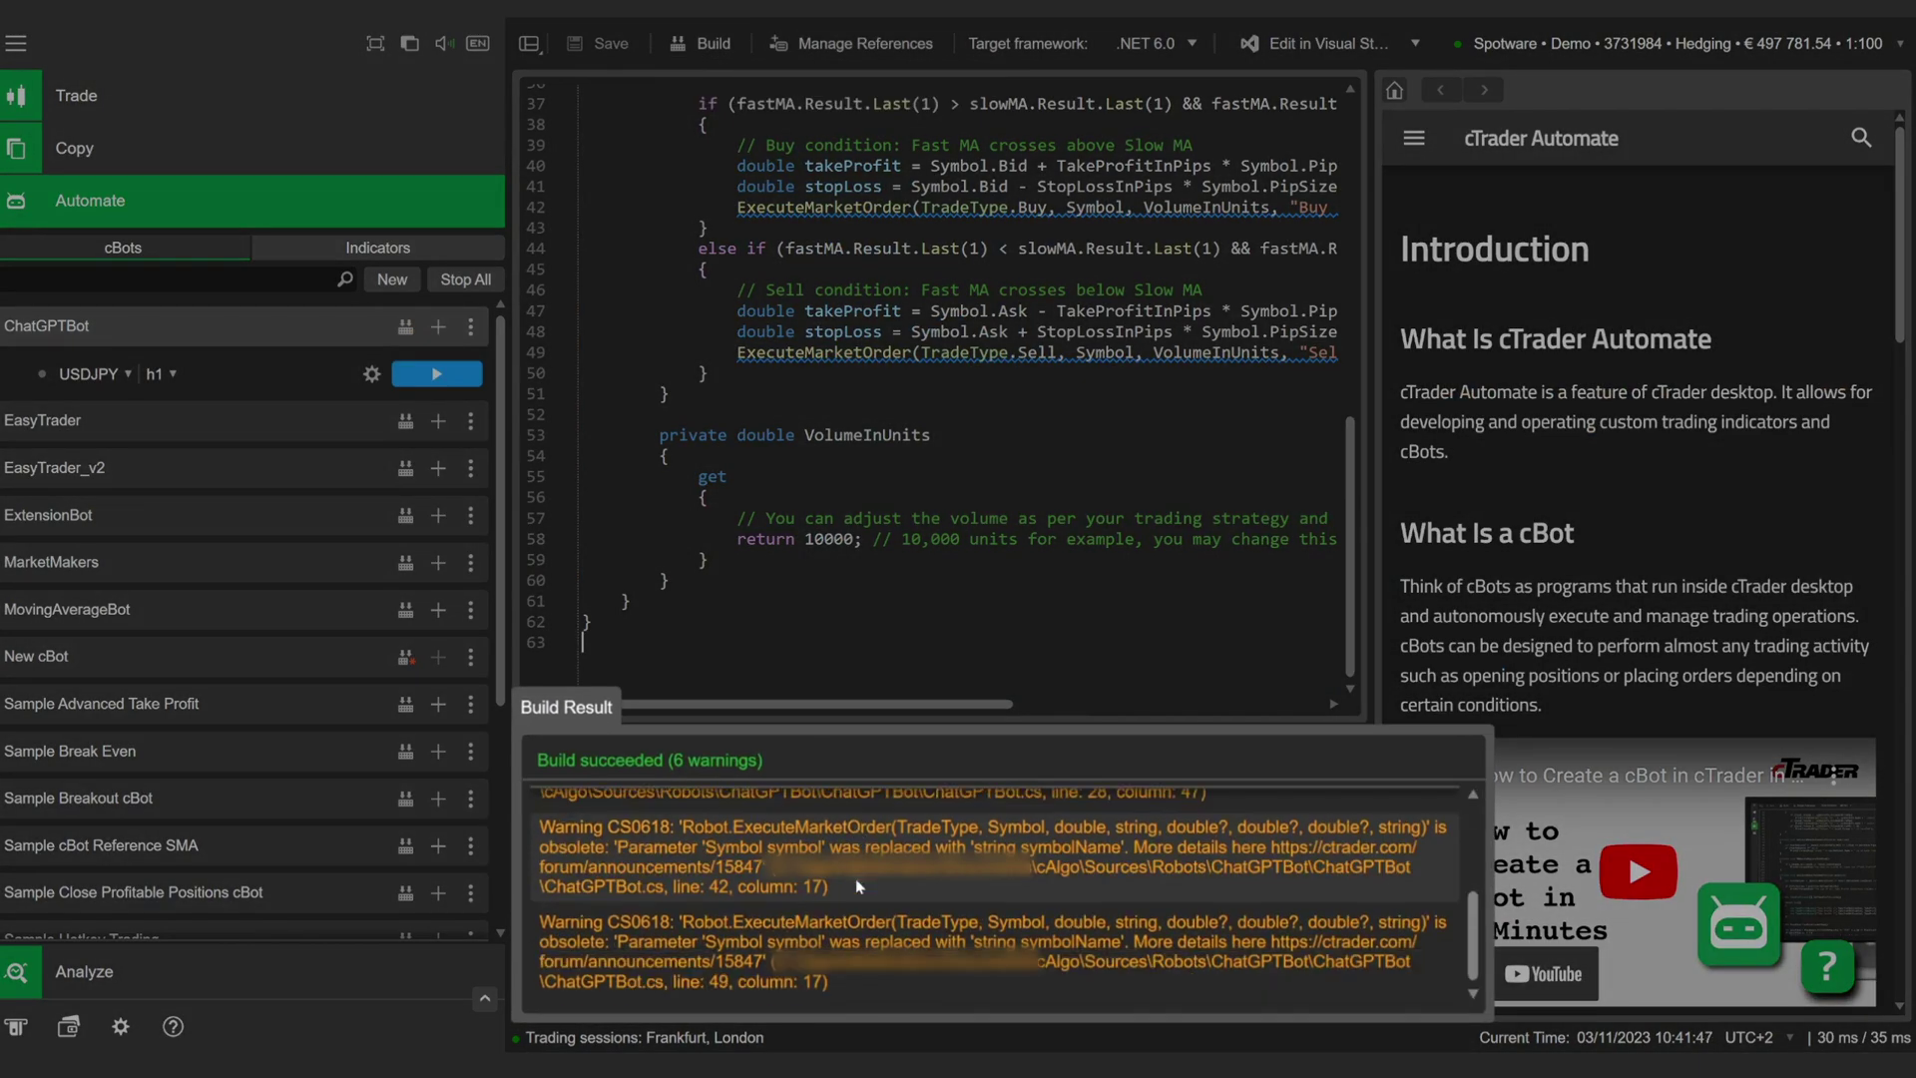
scroll(856, 882, "up", 5)
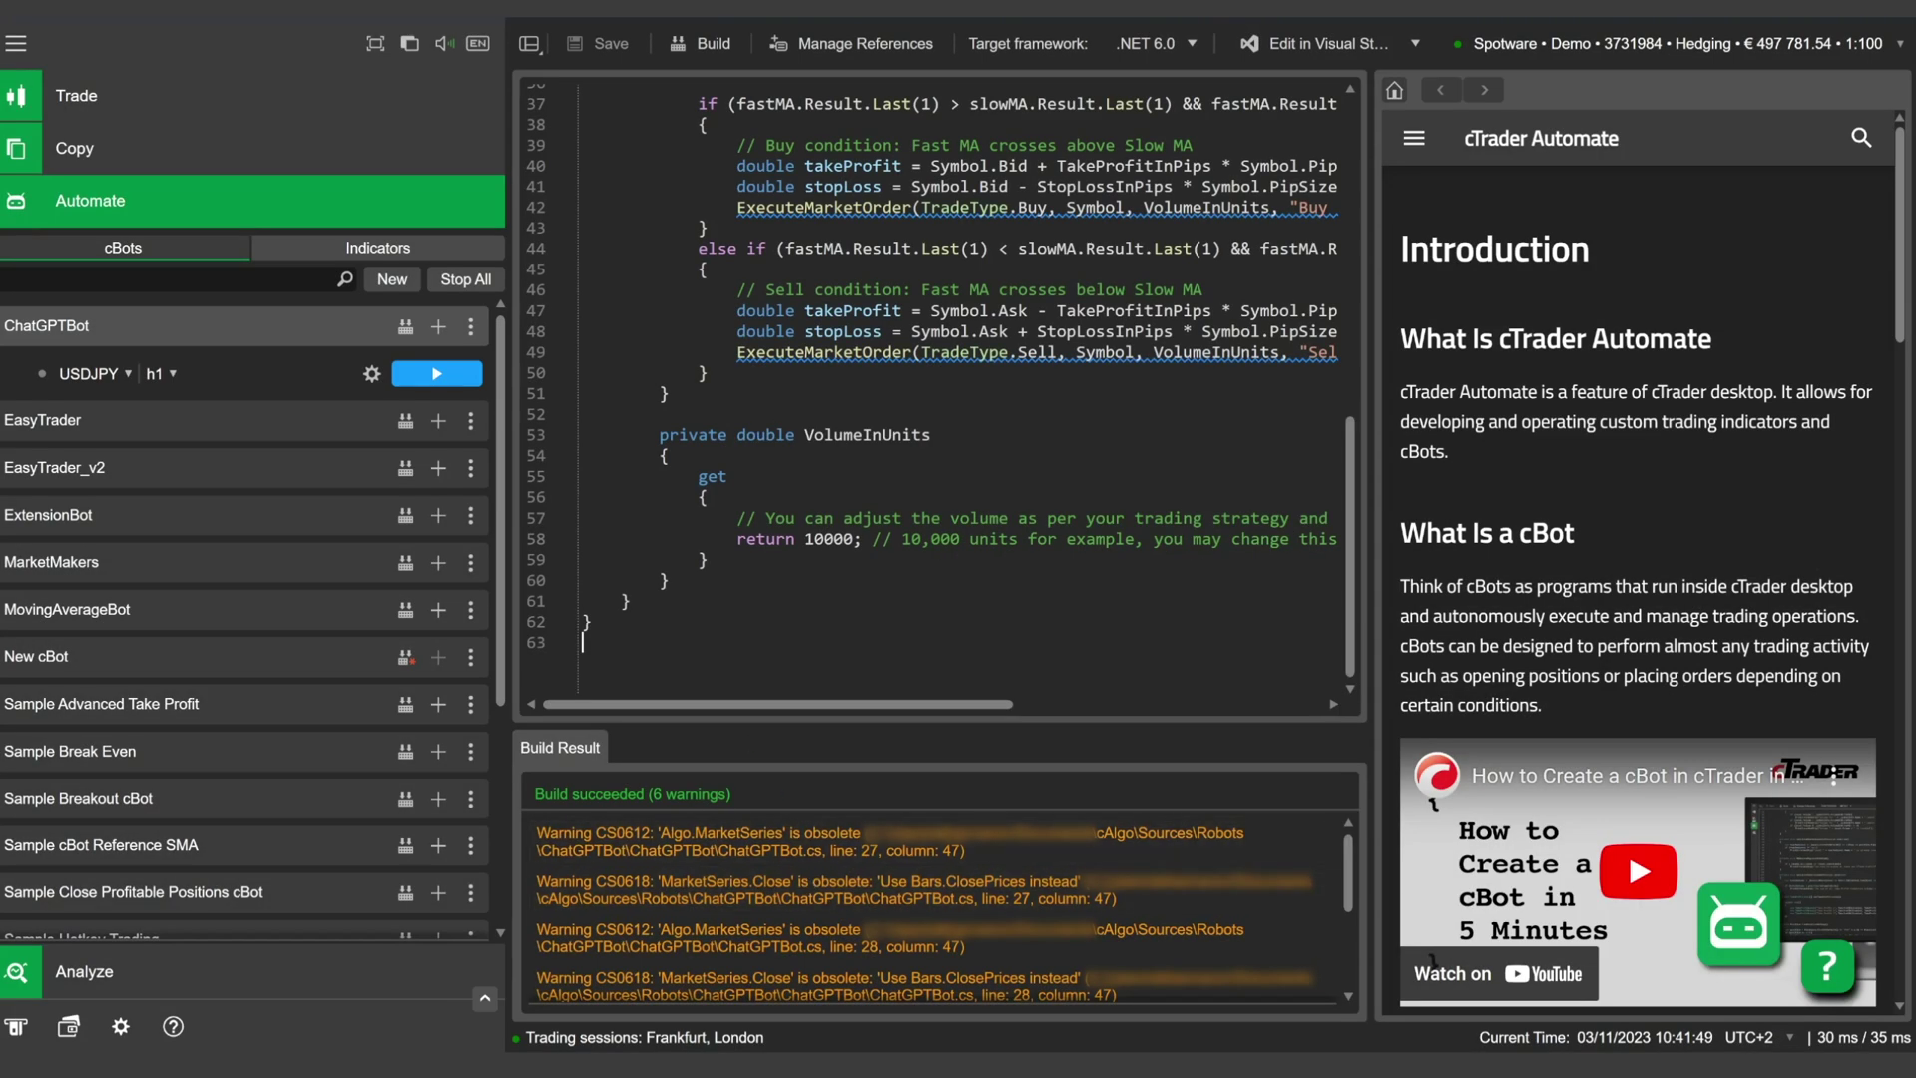
Add a new USDJPY instance of ChatGPTBot.
right_click(313, 317)
left_click(363, 345)
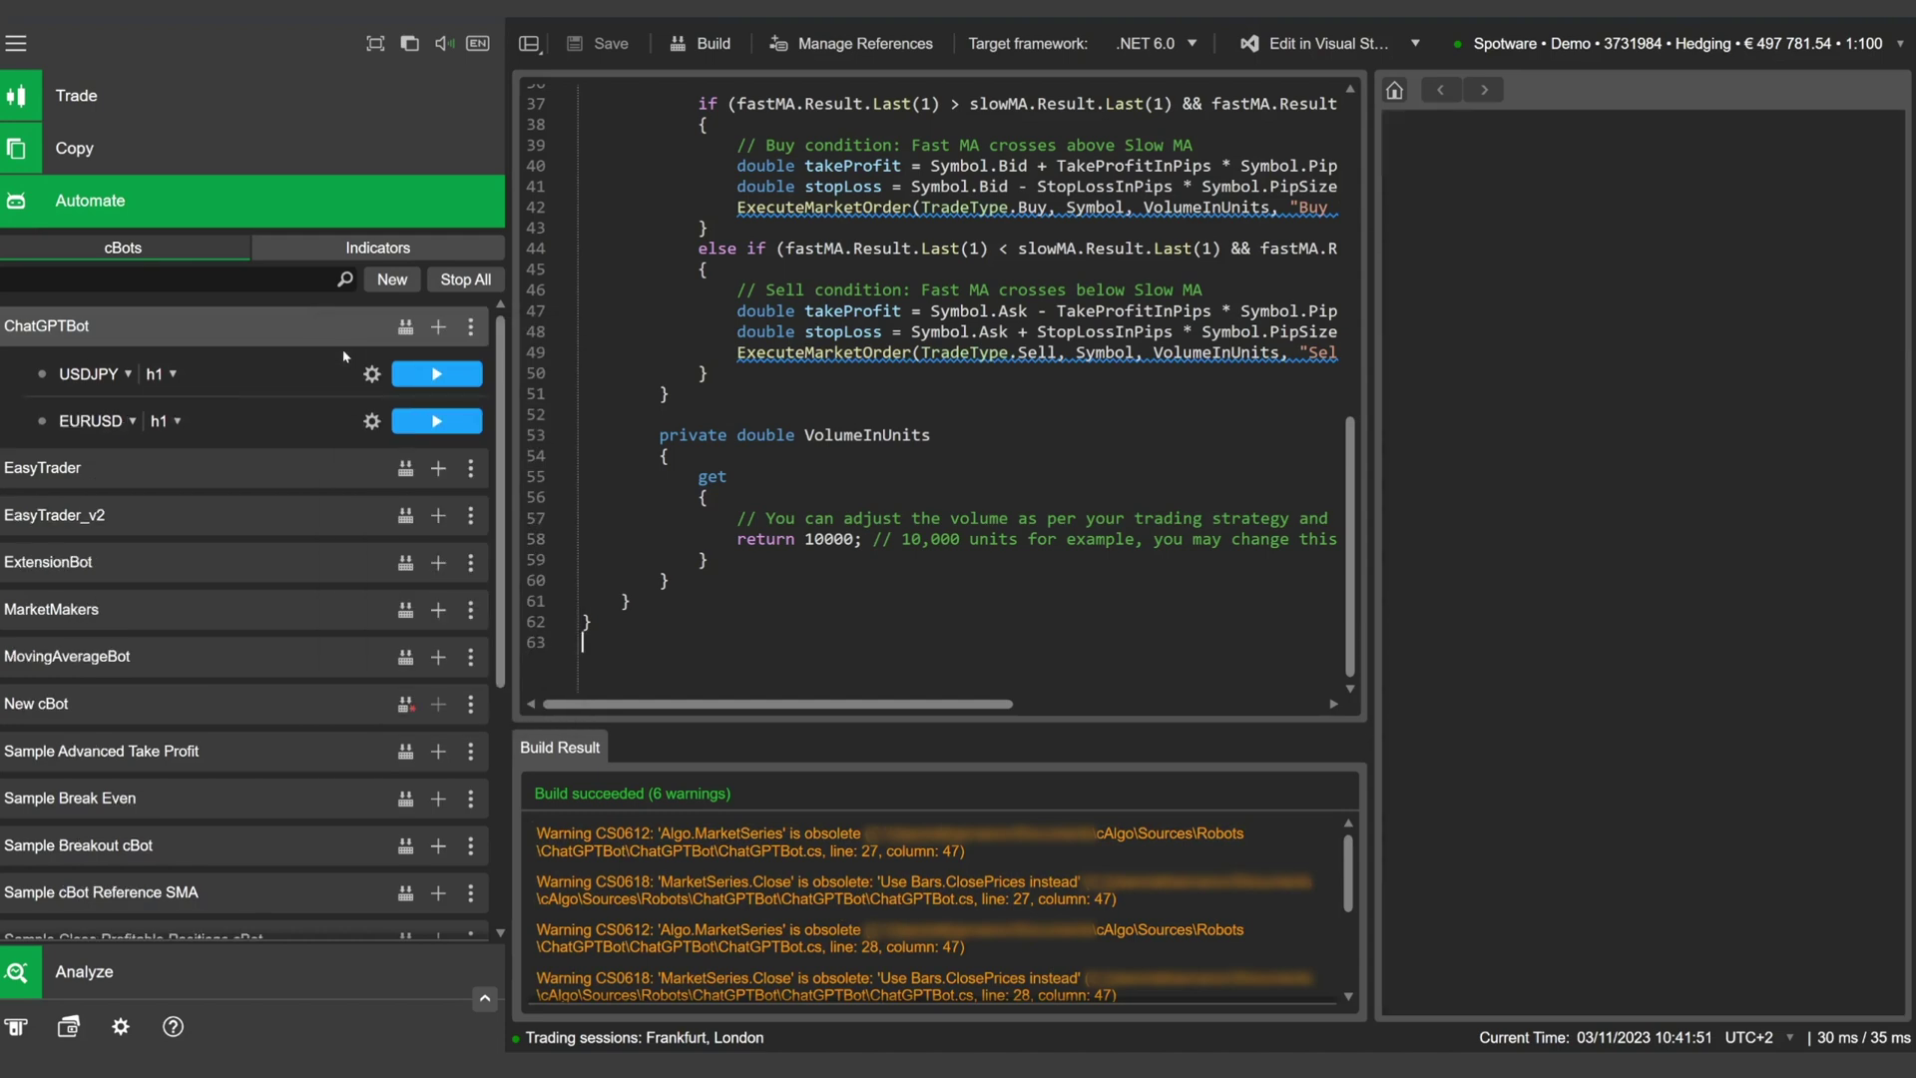
left_click(141, 423)
left_click(269, 467)
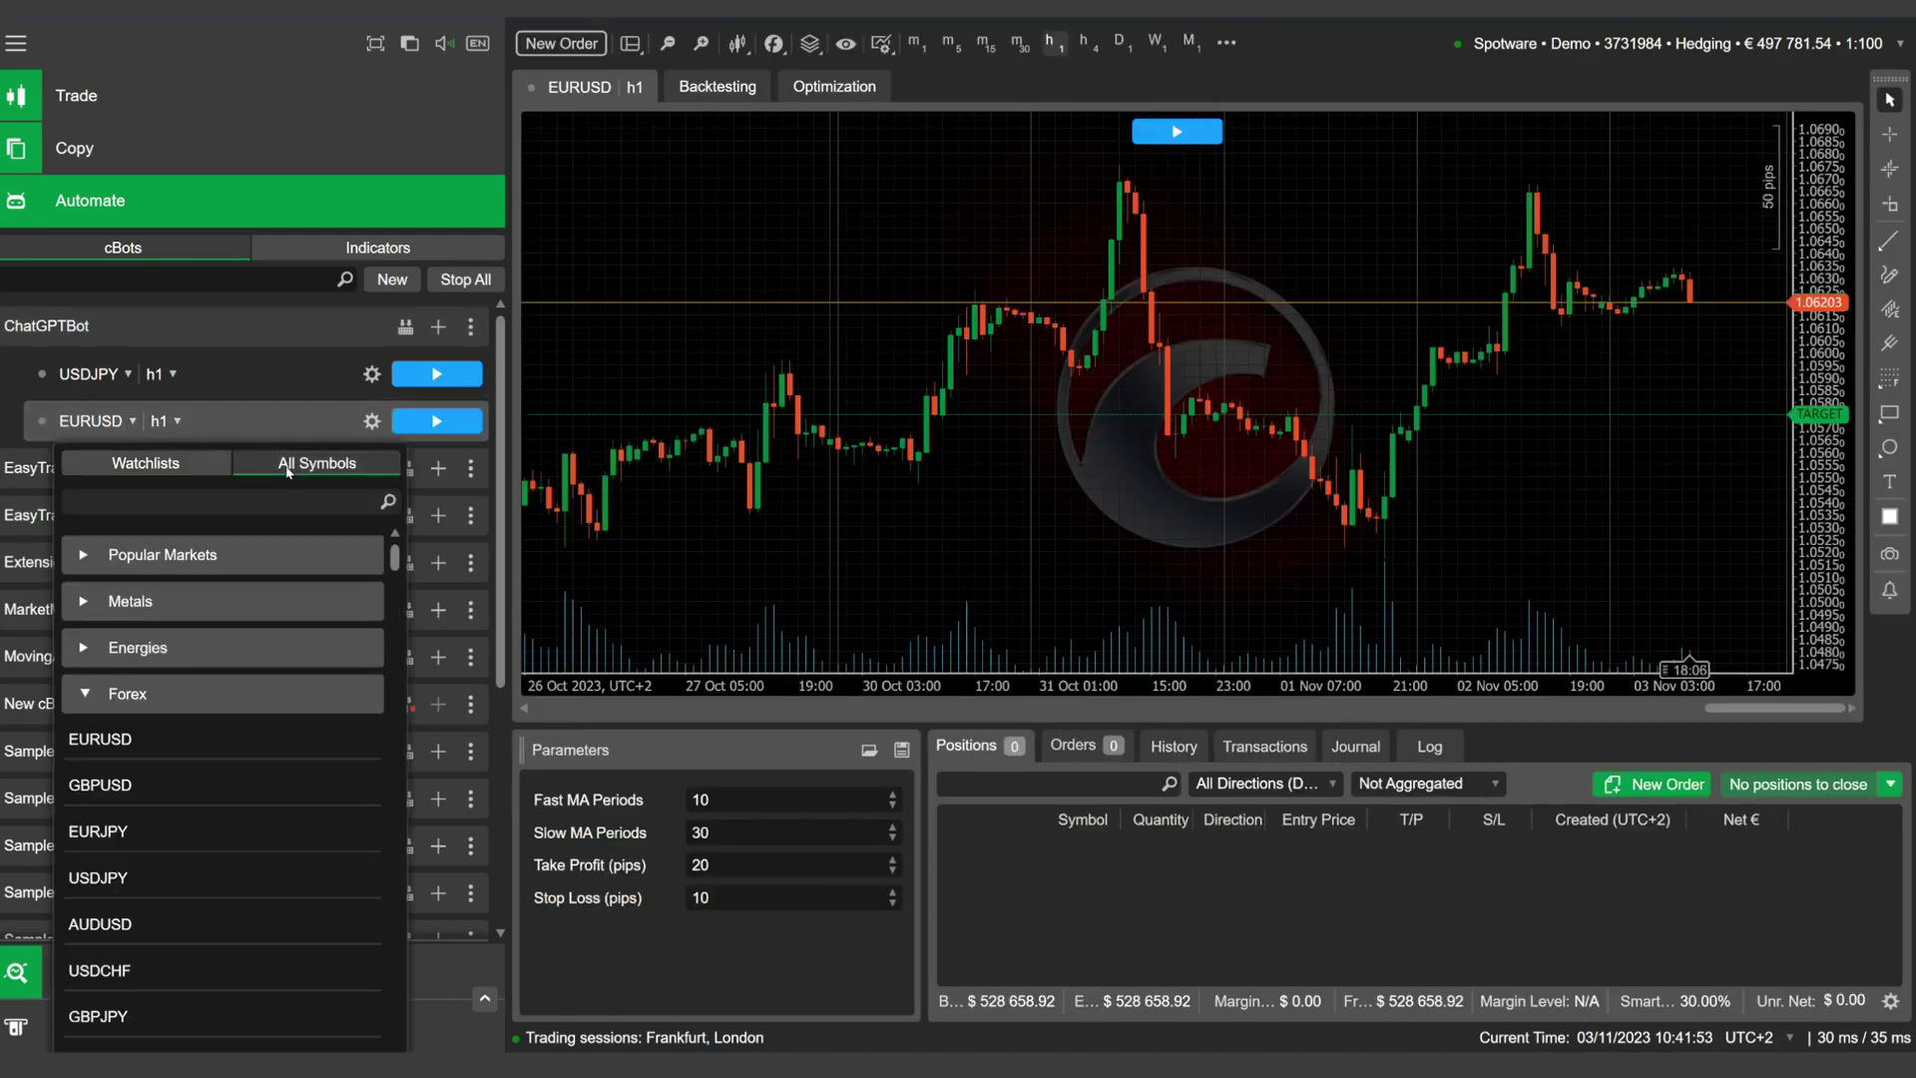
left_click(125, 878)
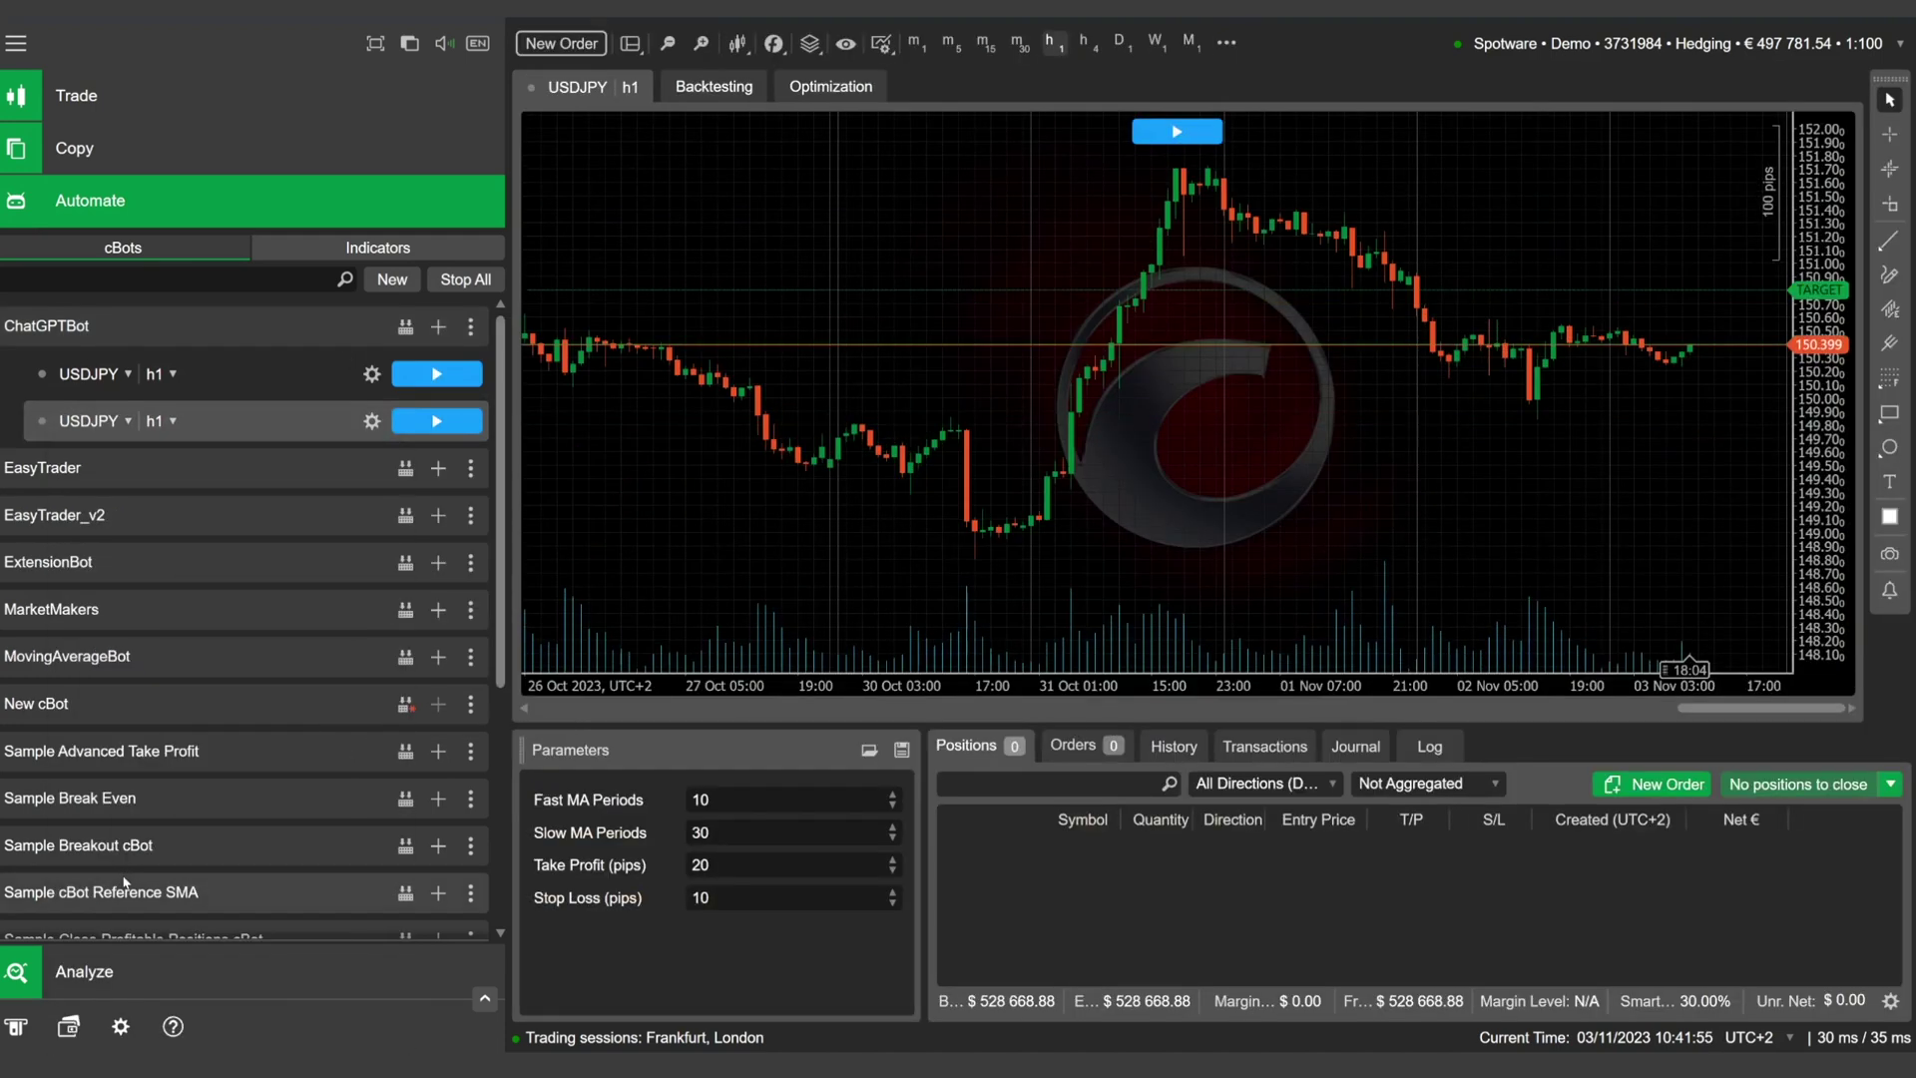
Backtest the USDJPY instance from 02/01/2023, reaching about +2,470 € (+25%).
left_click(715, 88)
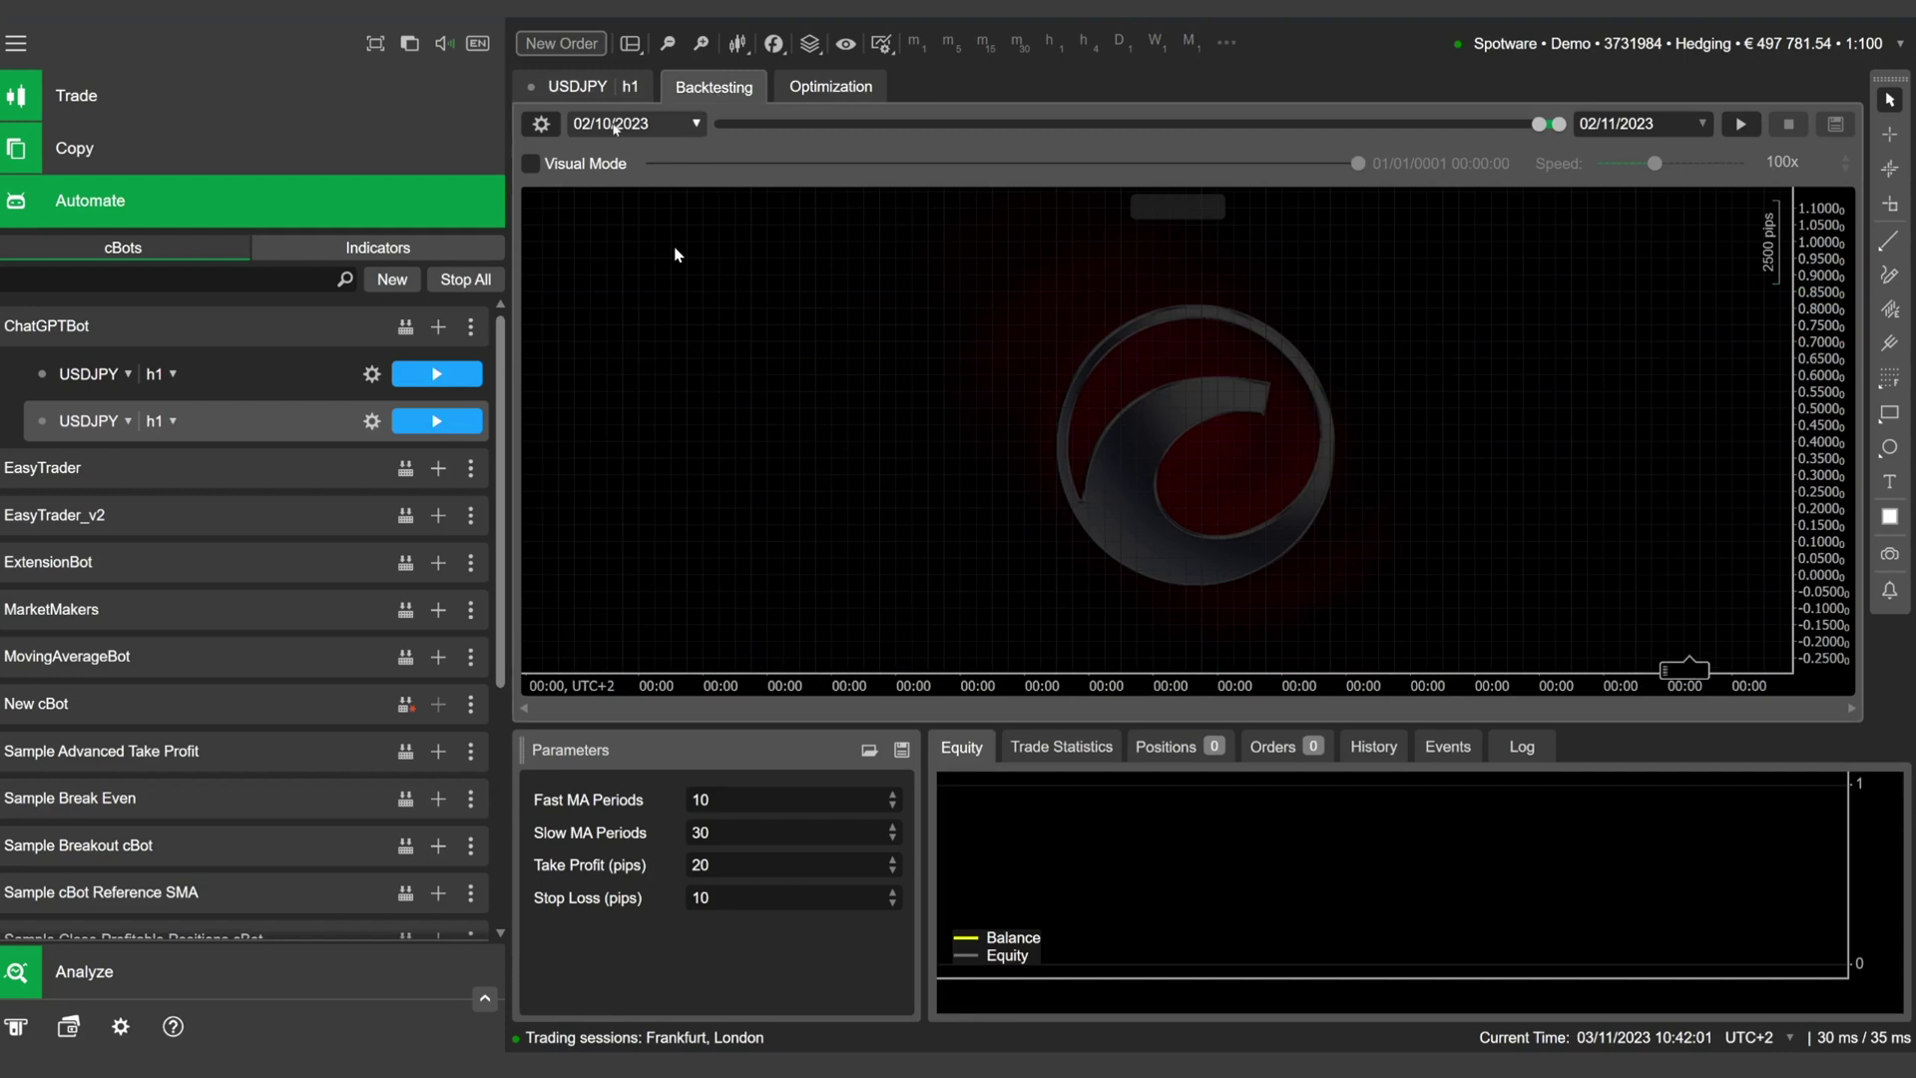
left_click(632, 121)
type("02/01")
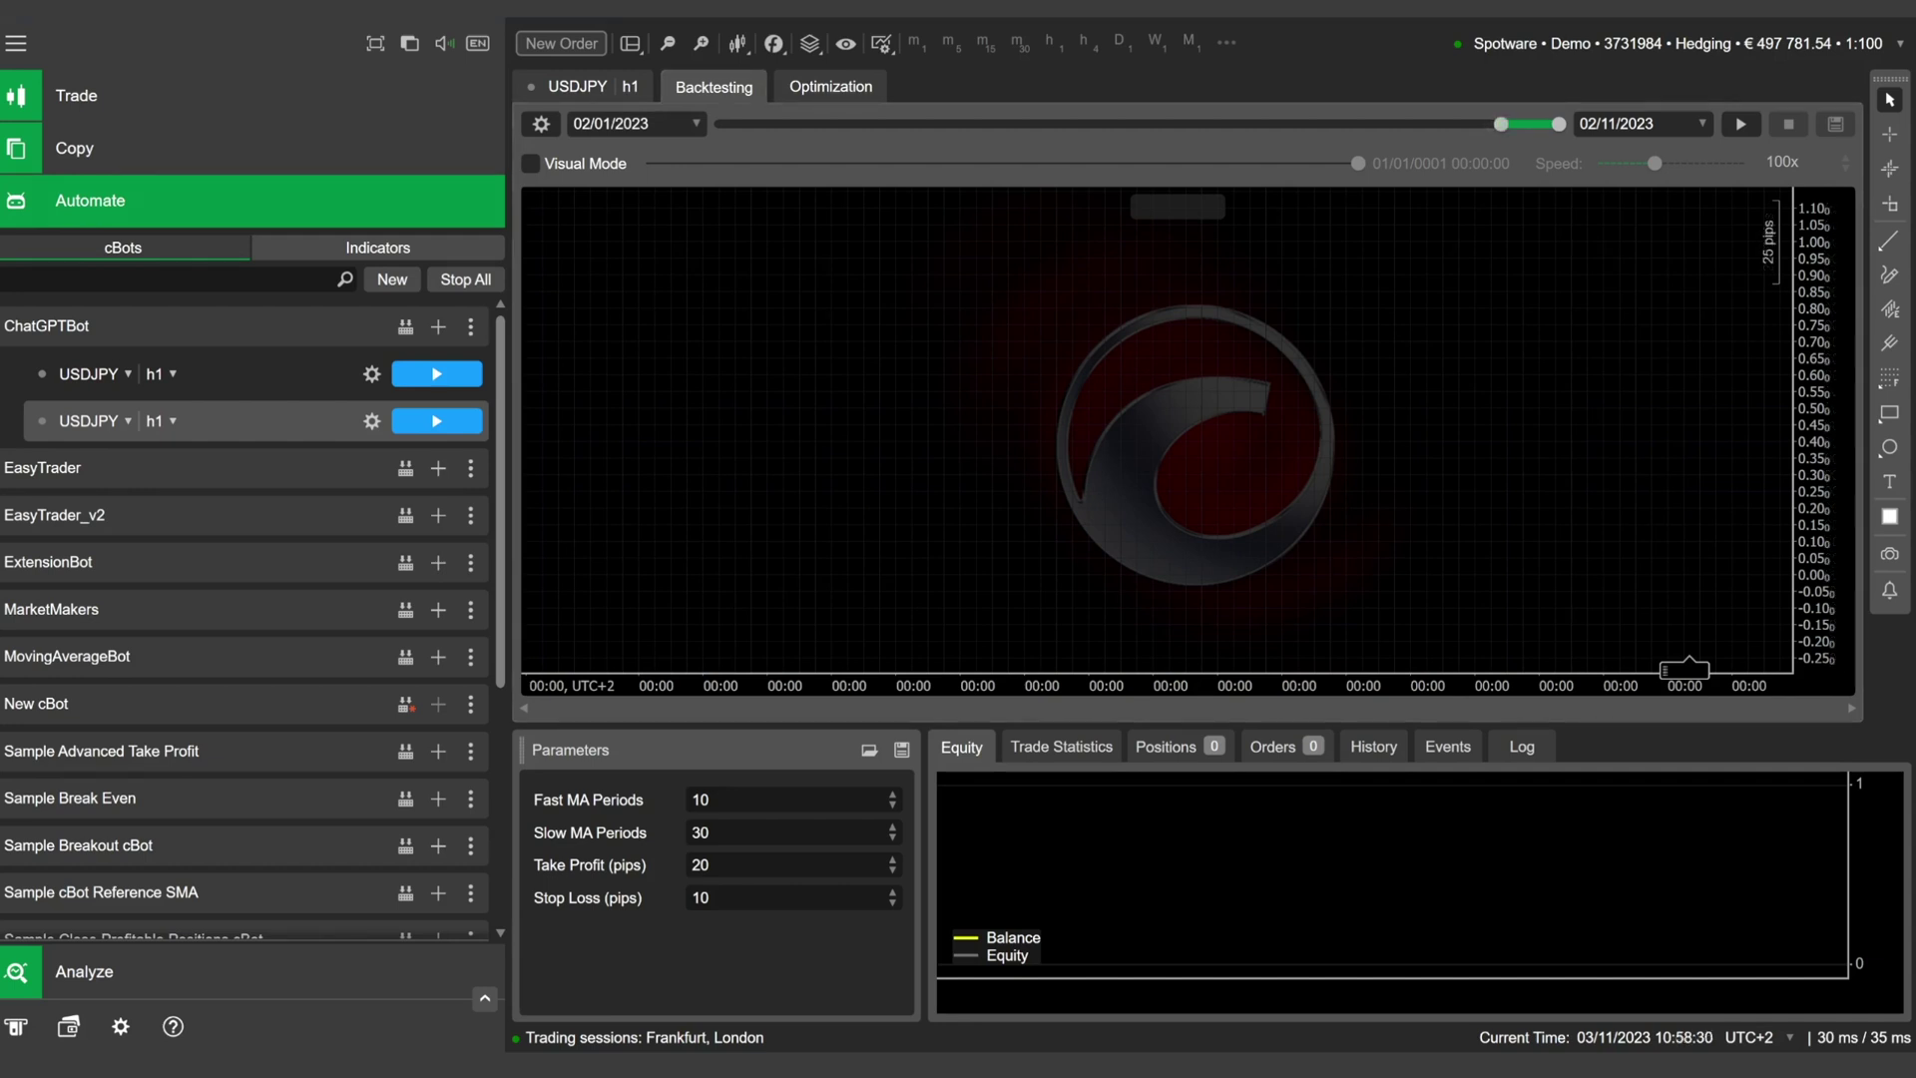
left_click(1741, 123)
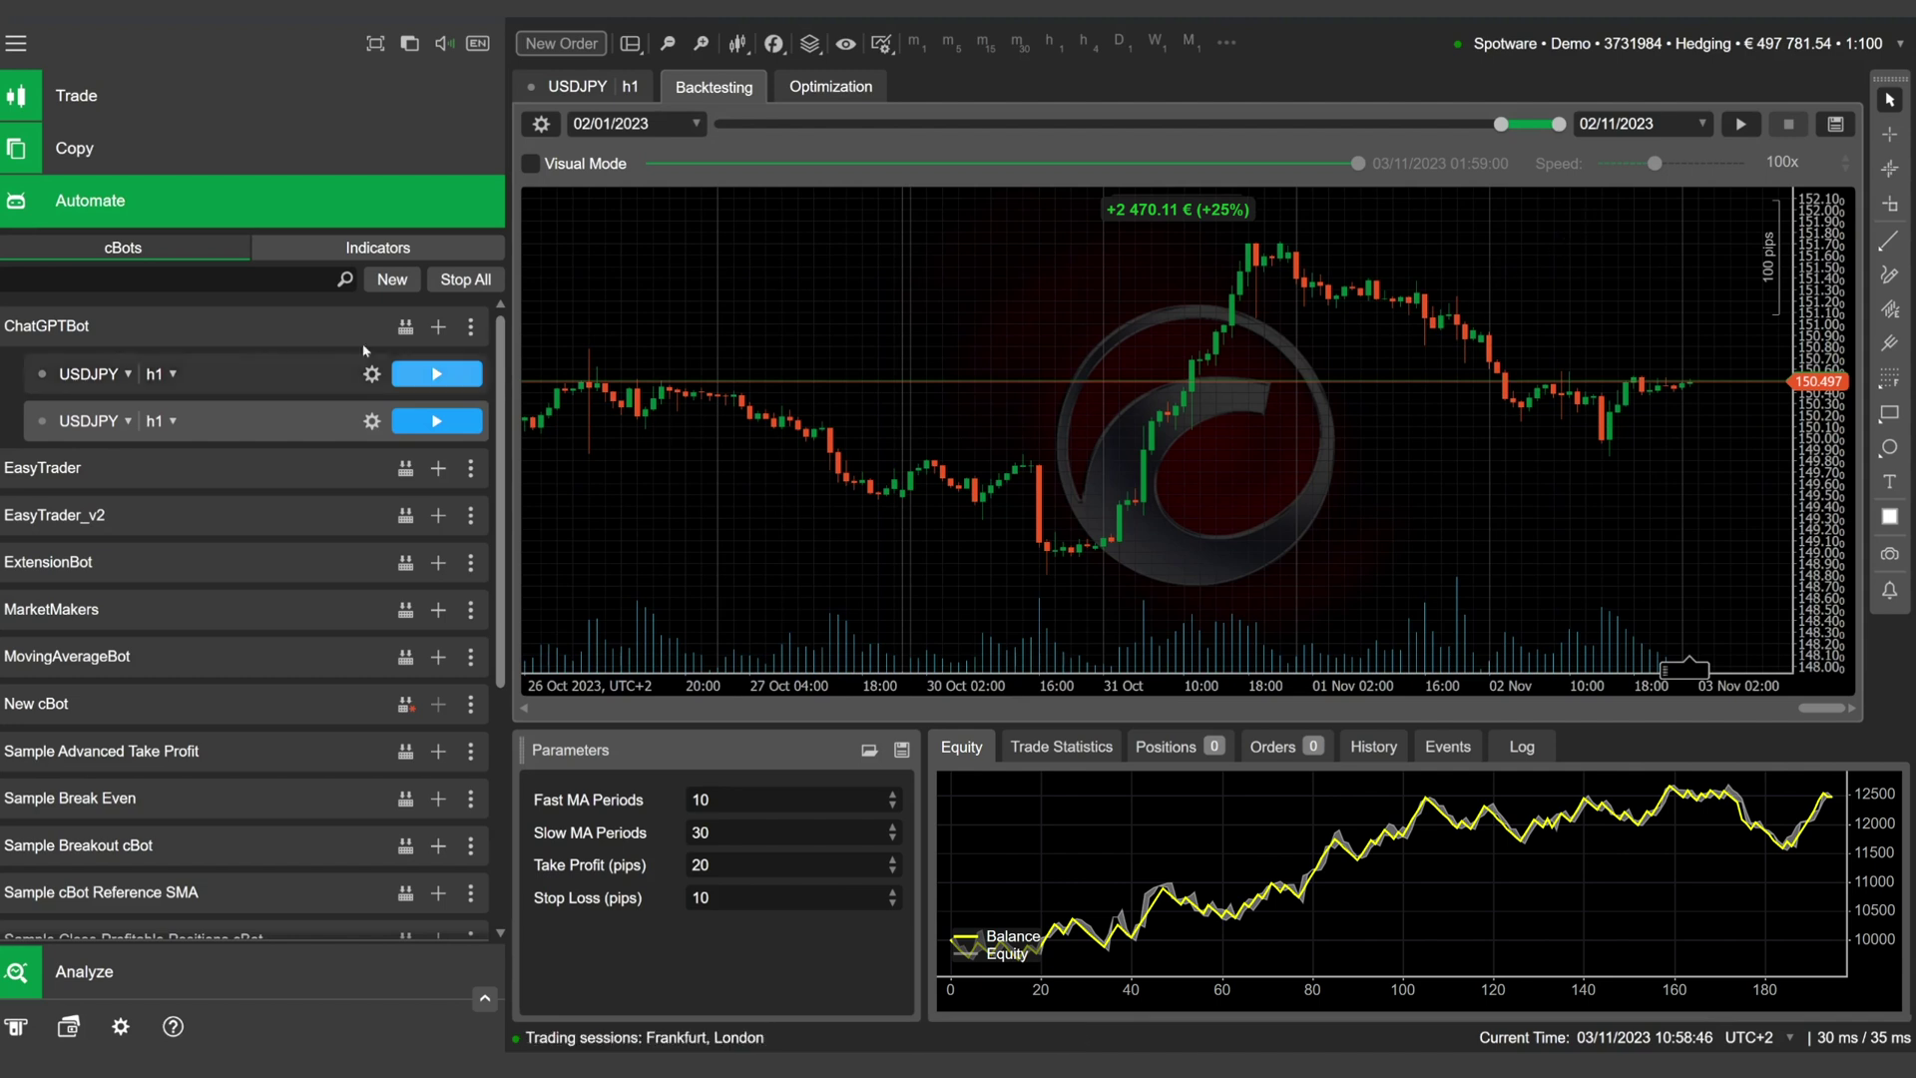
Reopen ChatGPTBot's crossover source code from the cBots list.
left_click(150, 325)
scroll(1013, 389, "up", 4)
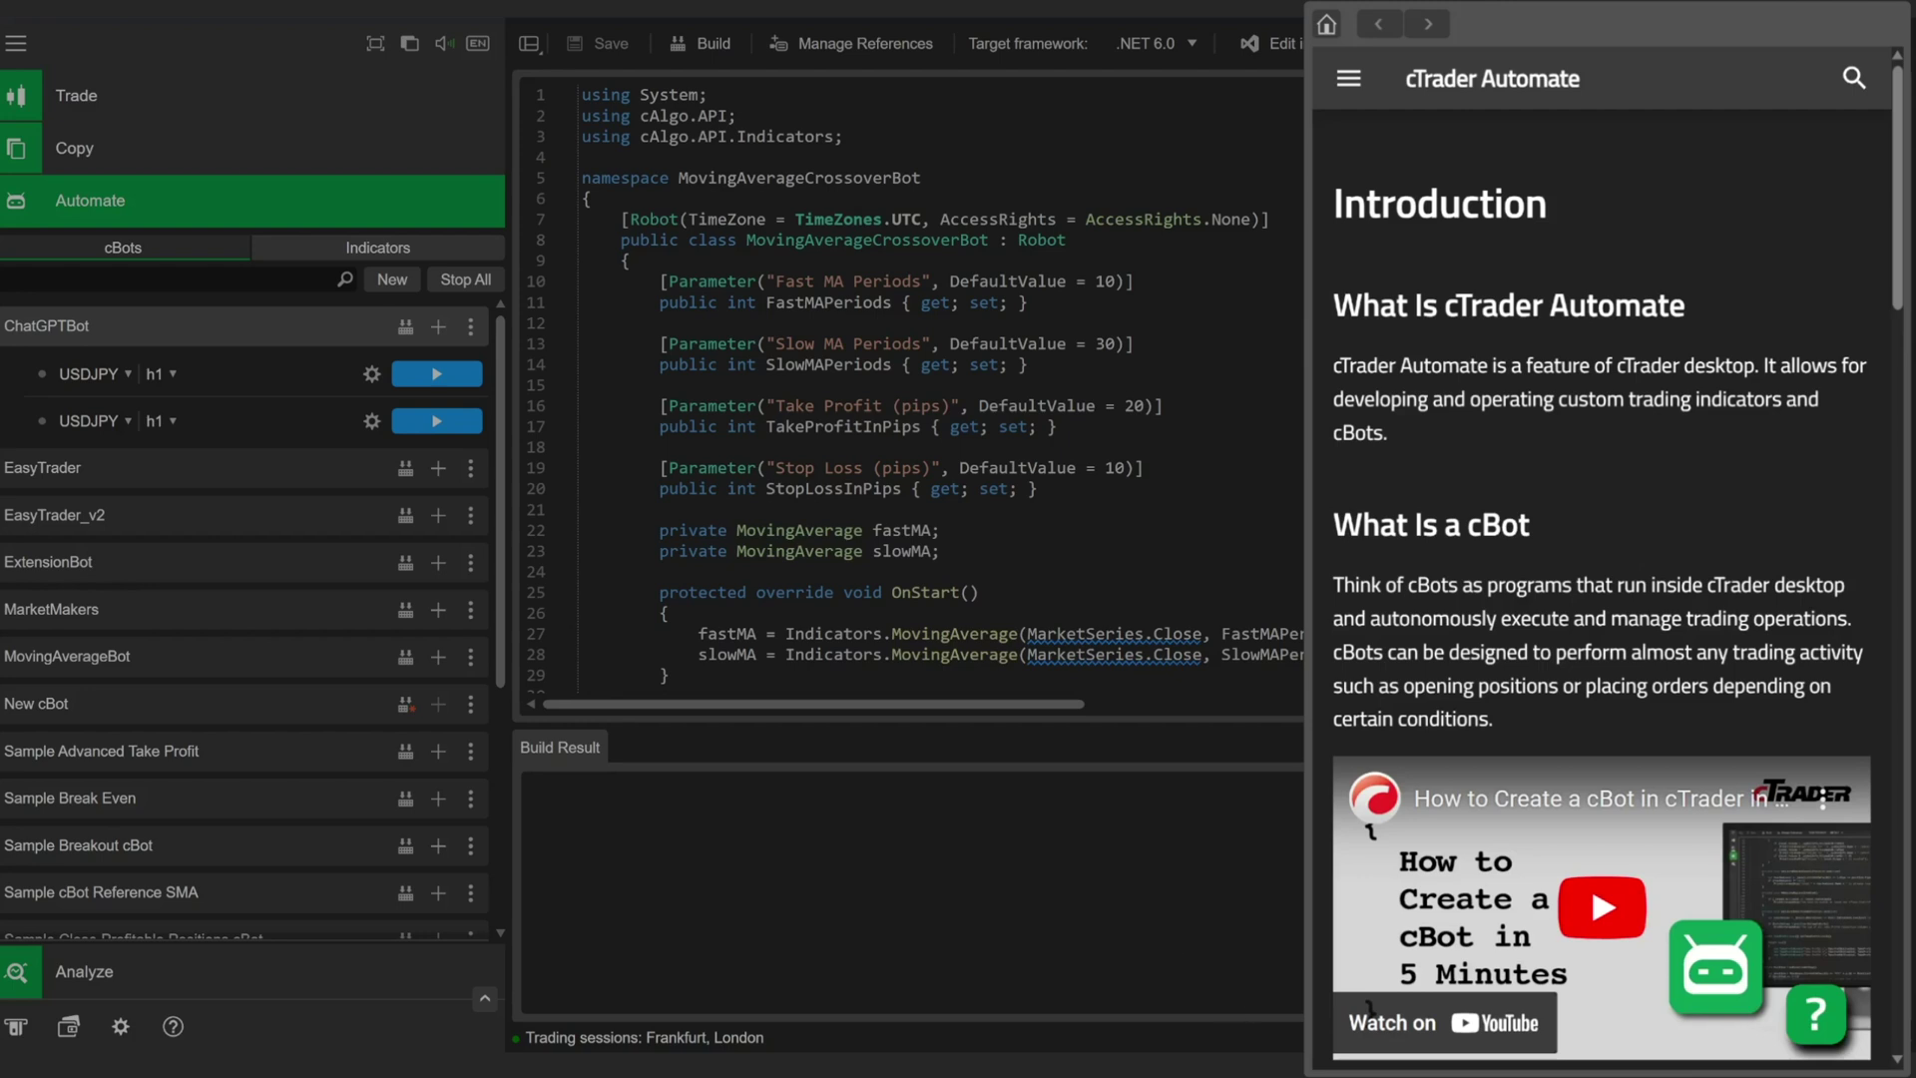
Ask the built-in cTrader assistant for a moving-average crossover cBot and copy its code.
left_click(1812, 1018)
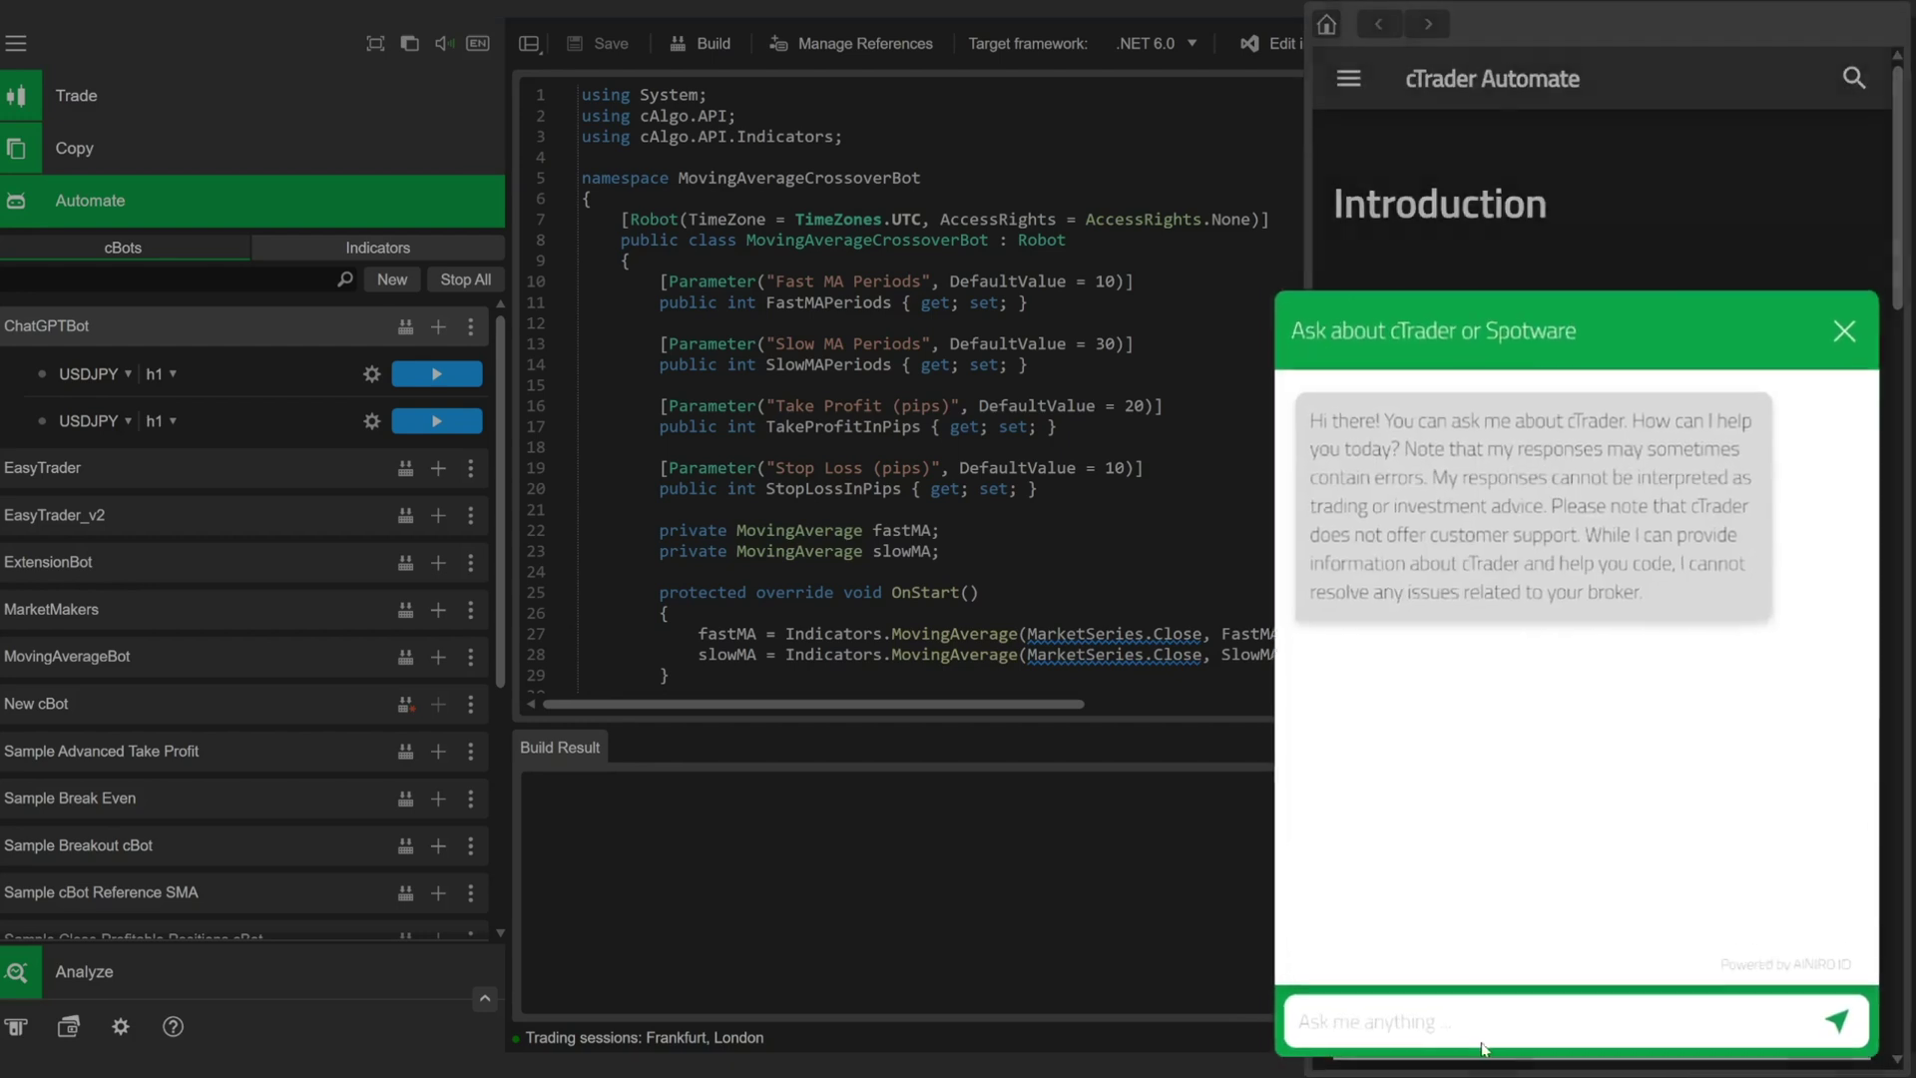
type("Crea")
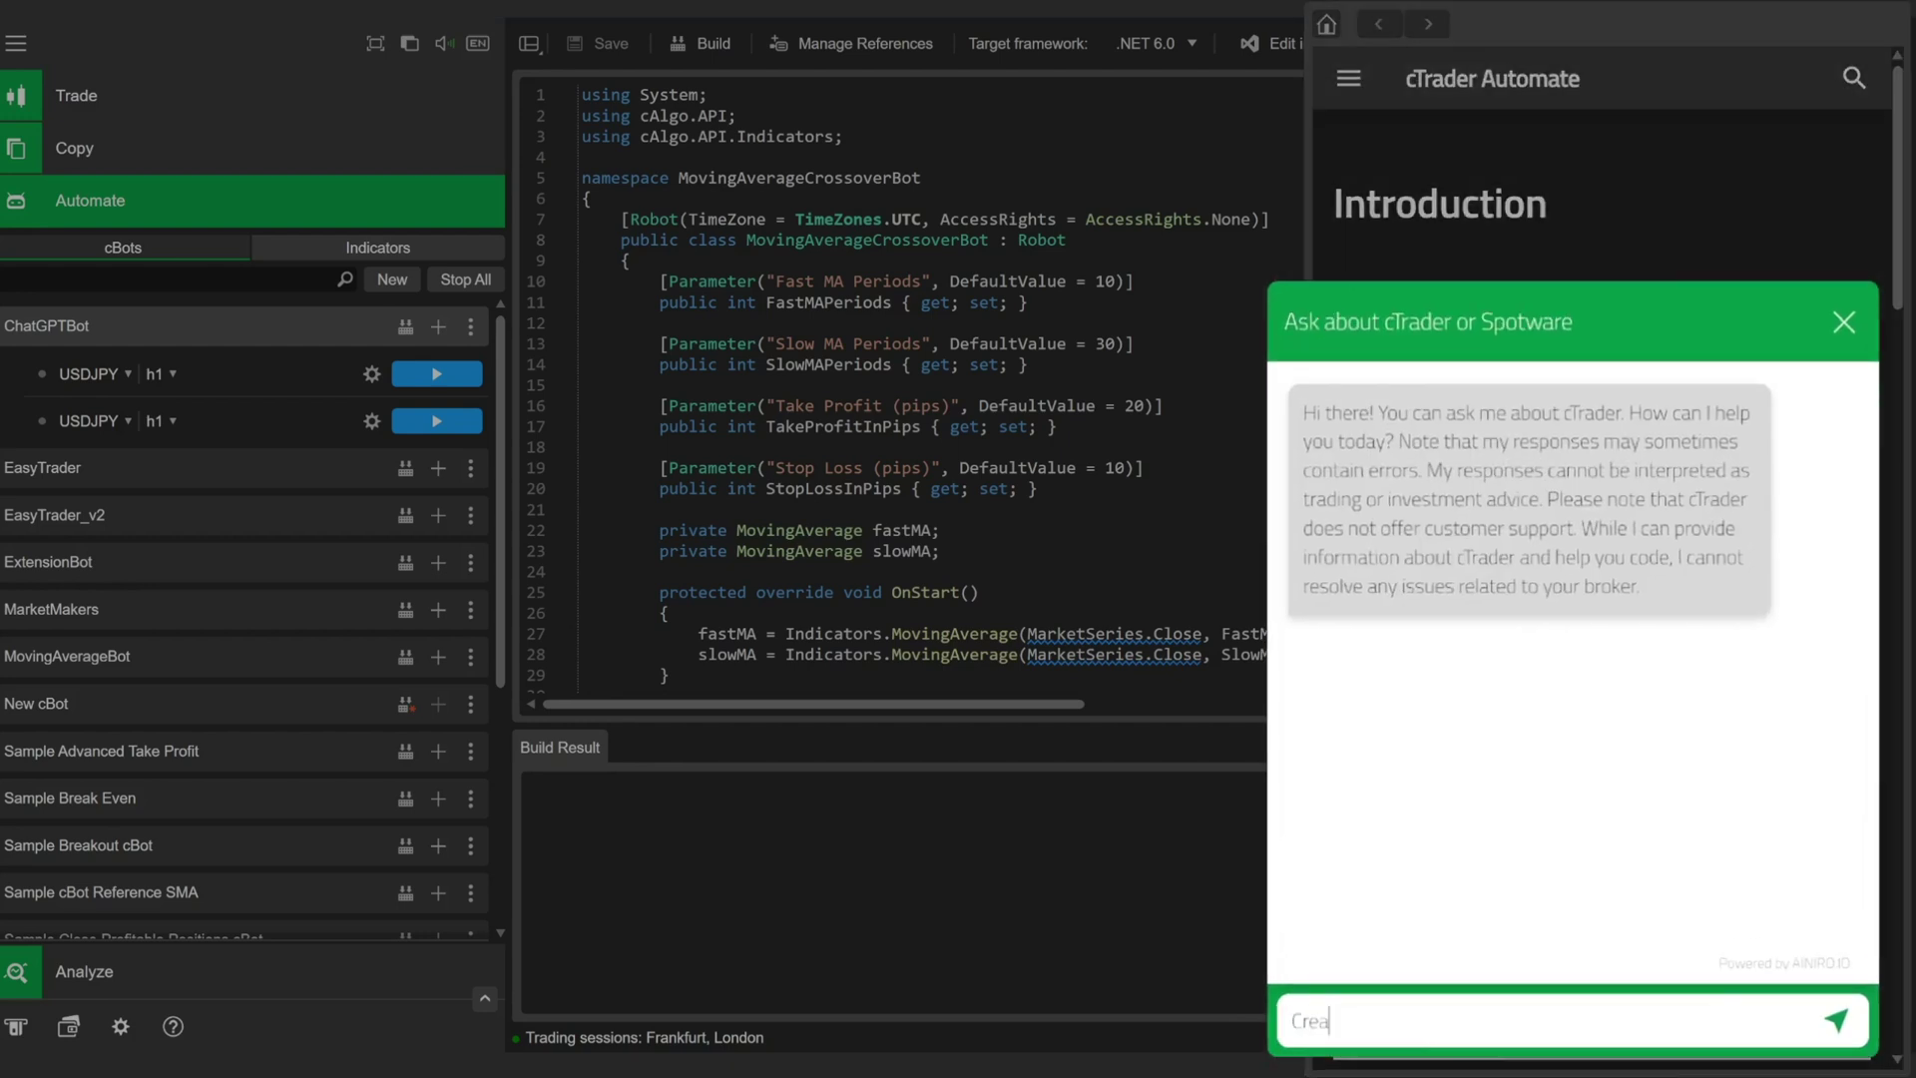
type("te a cBot that trades on crossov")
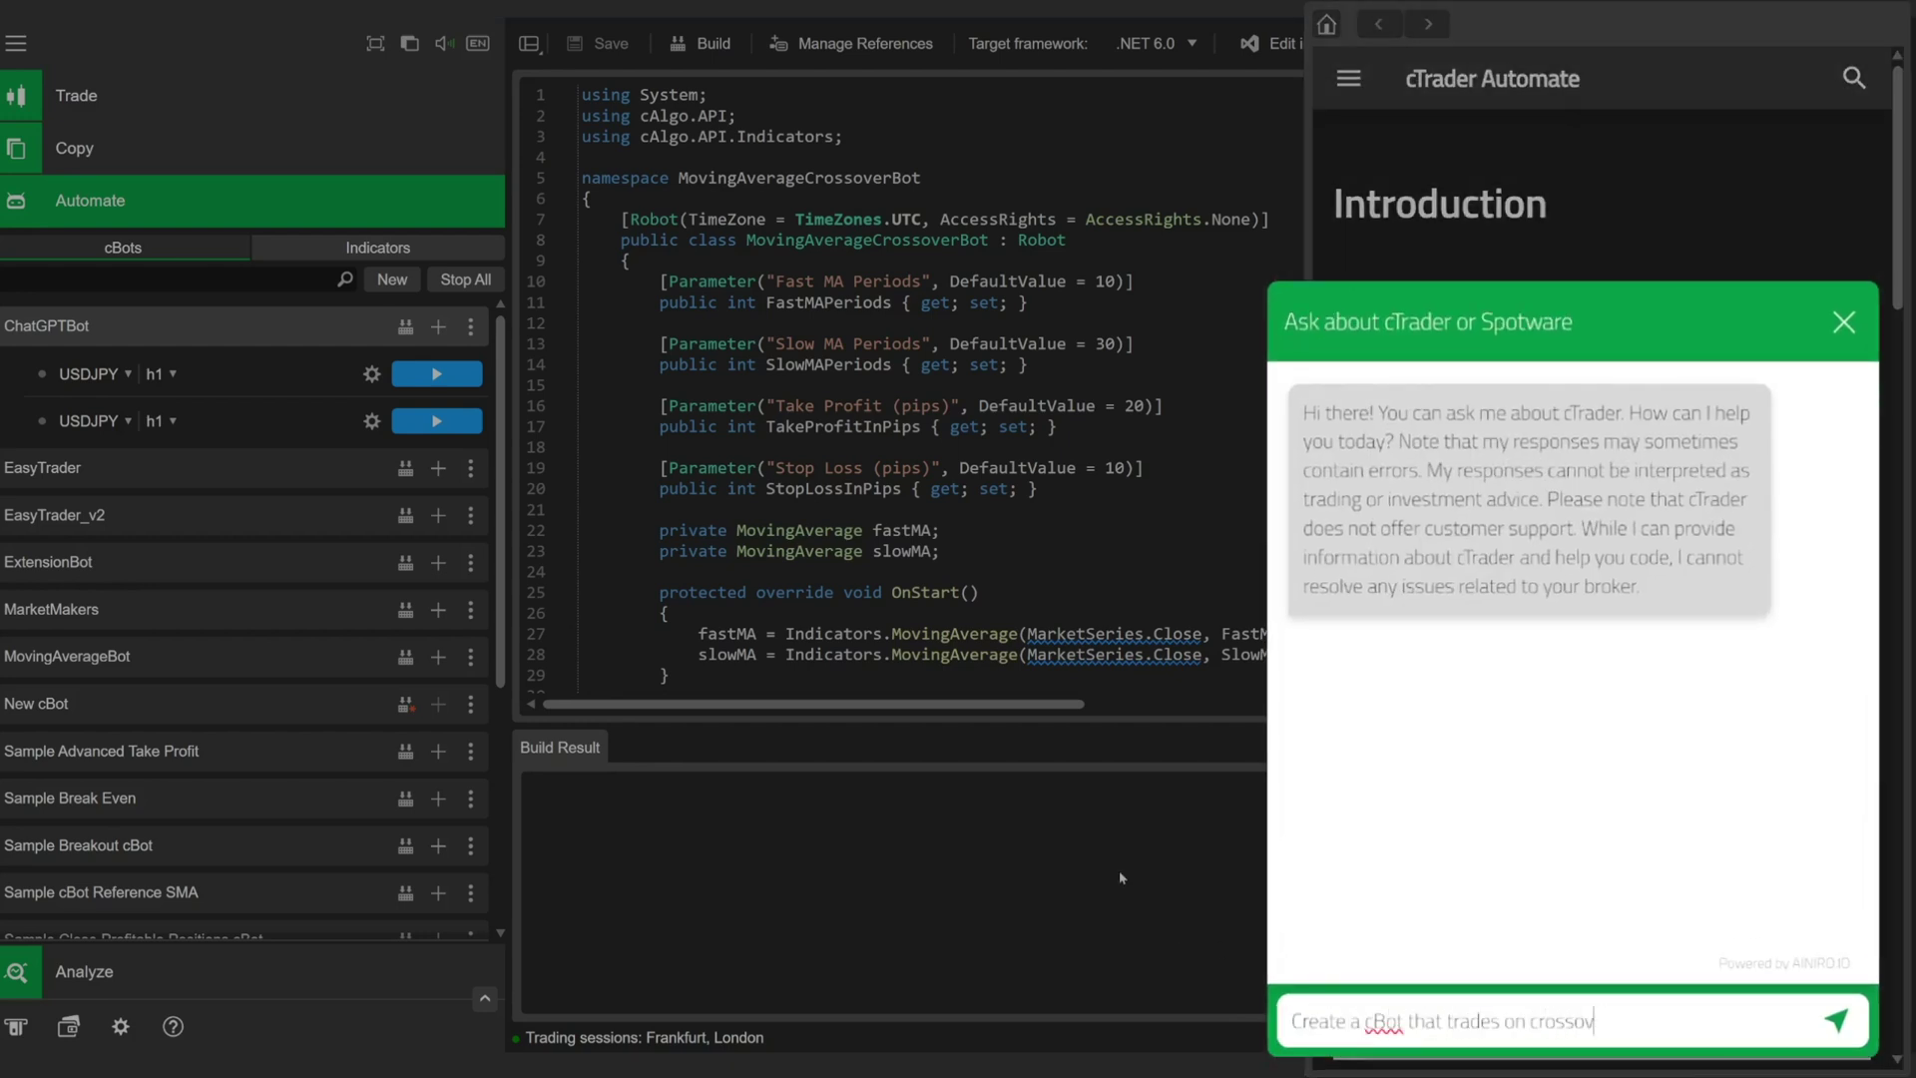
type("ers of moving averages")
key("Return")
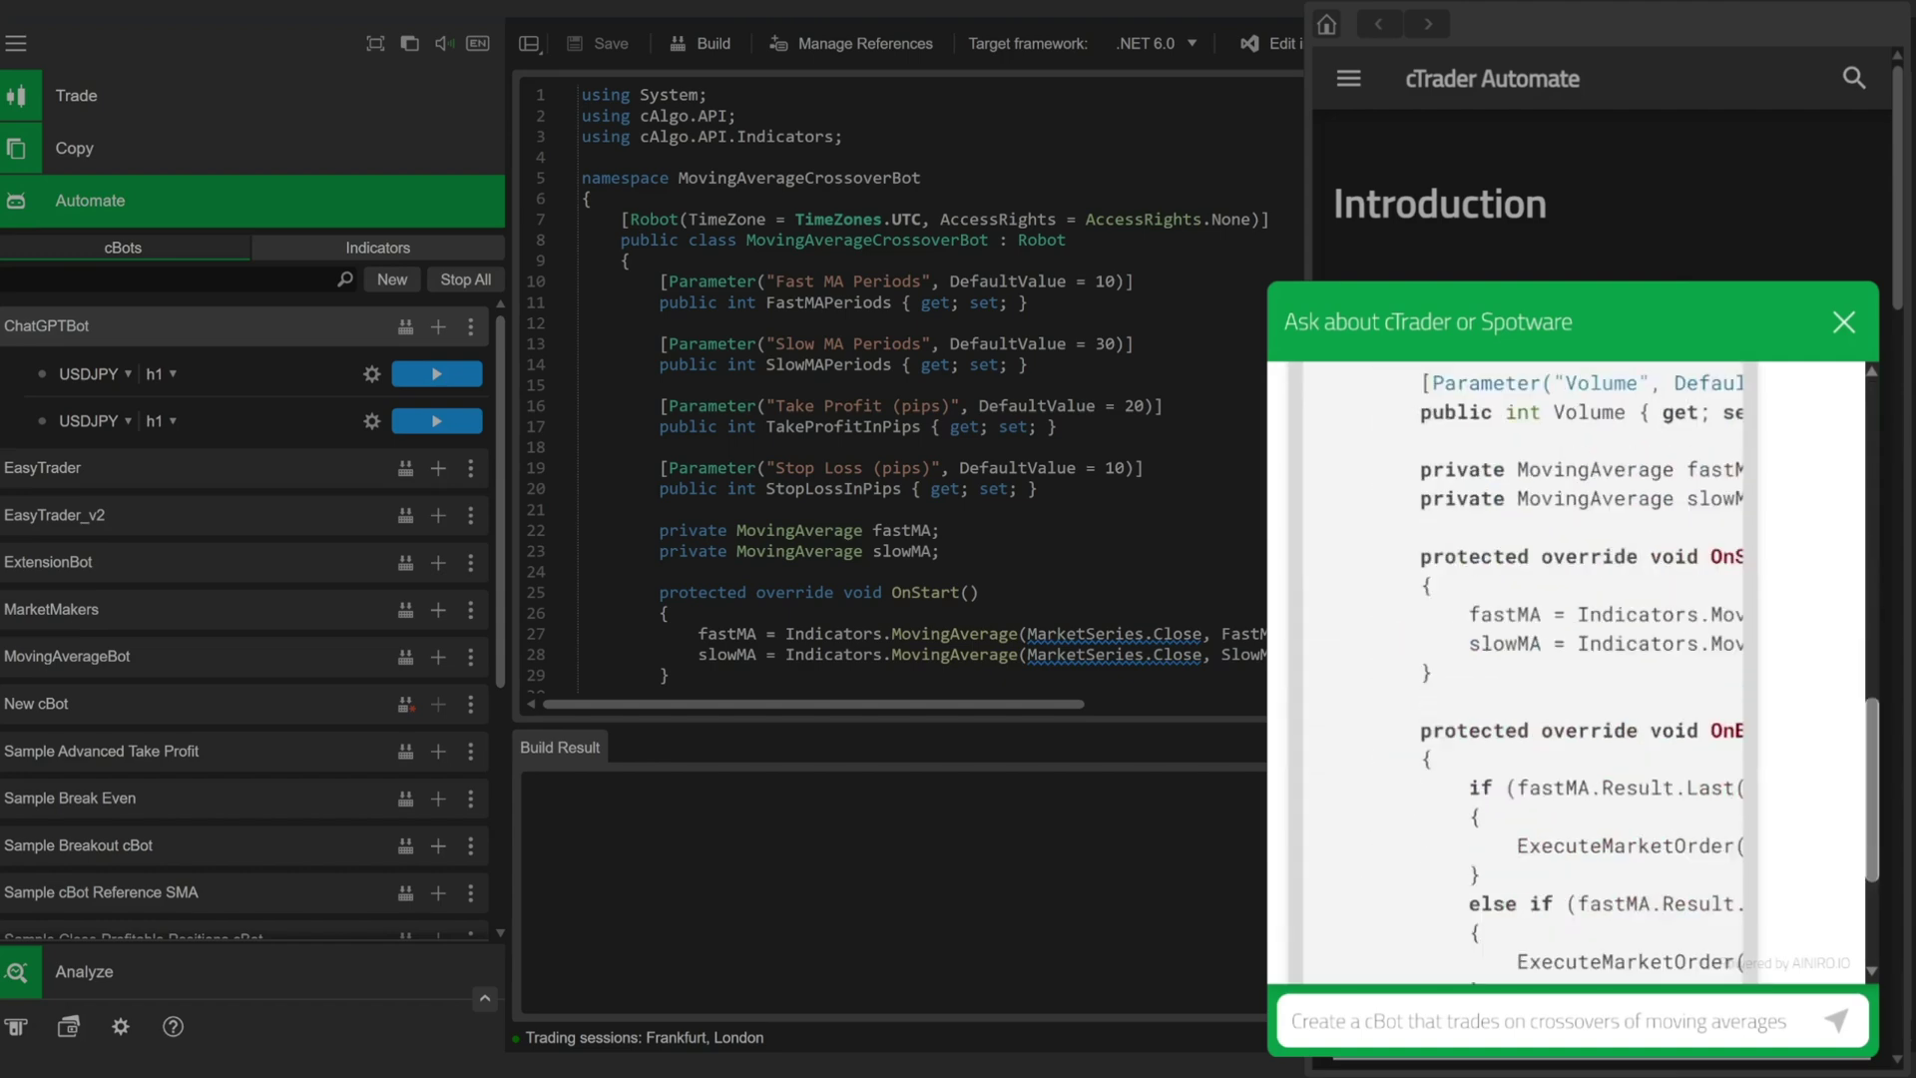
left_click_drag(1337, 958, 1437, 565)
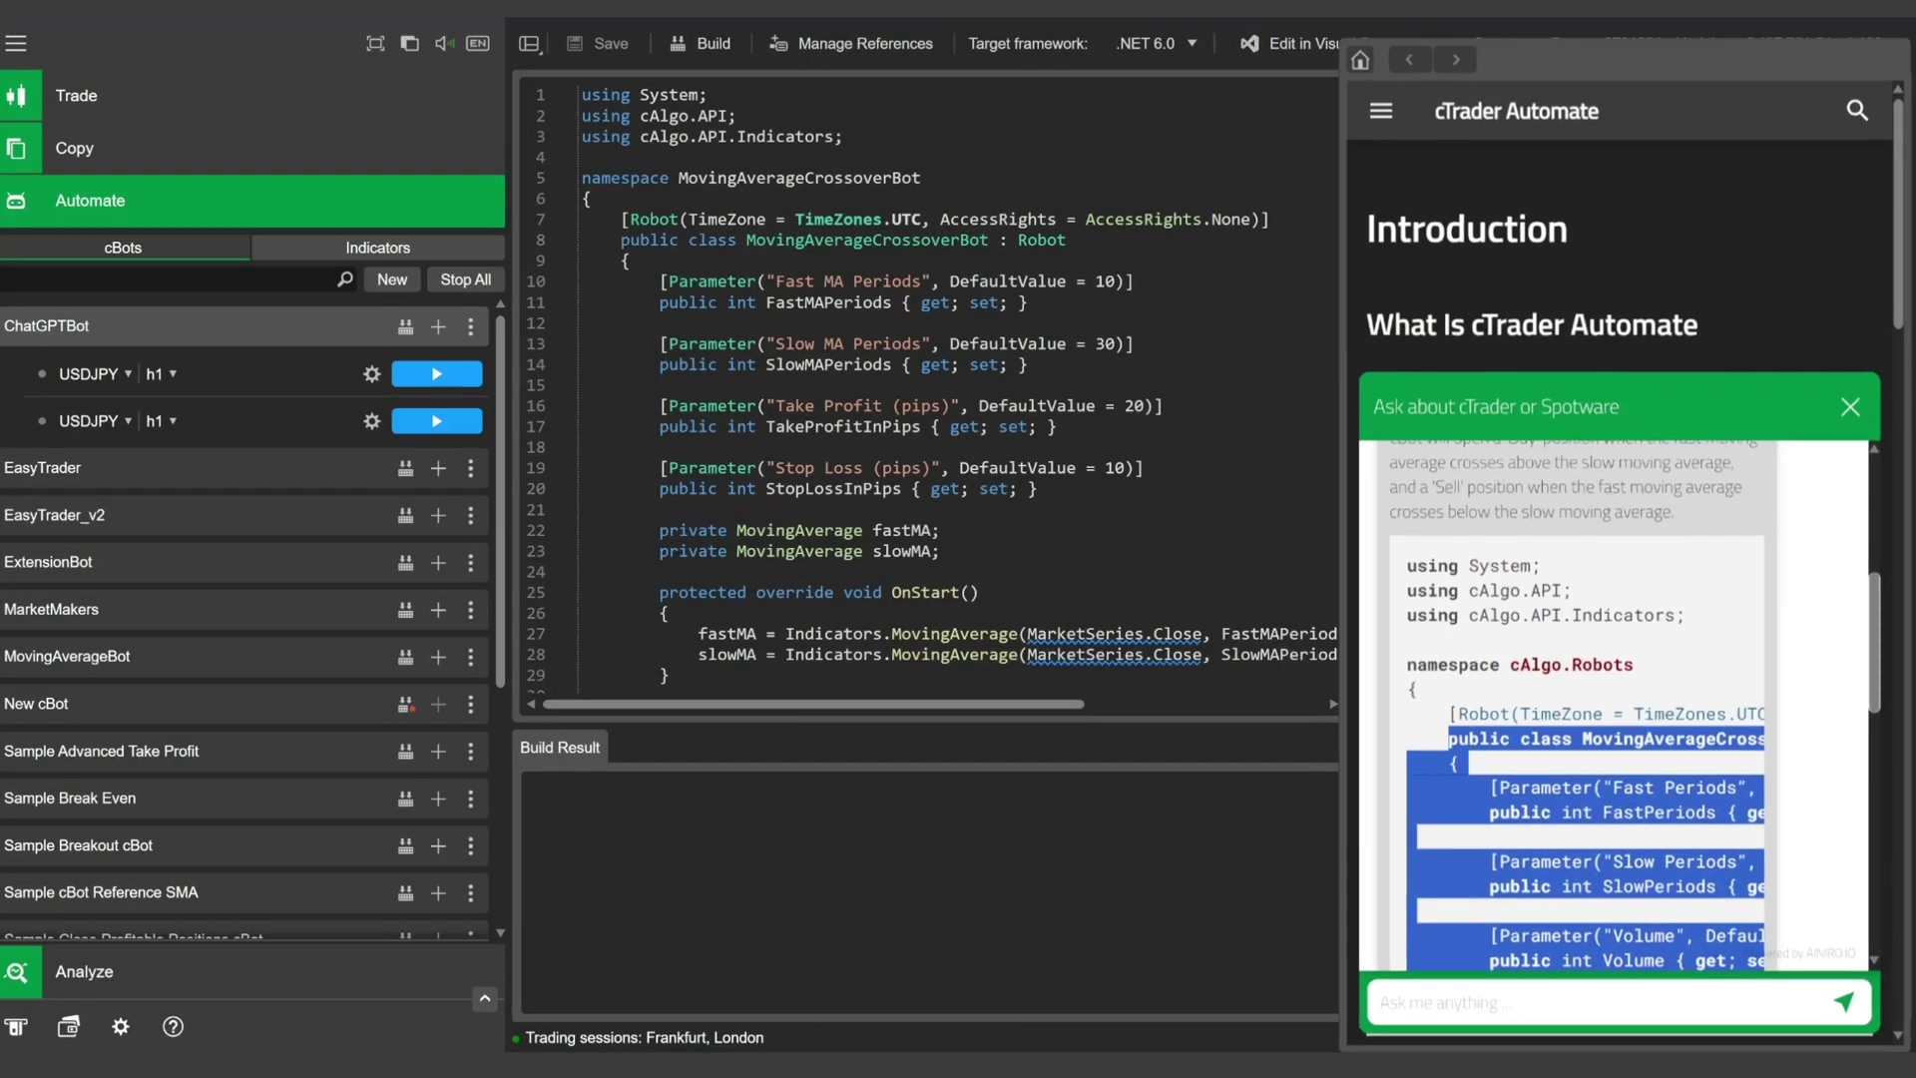
key("ctrl+c")
Paste the assistant's code over ChatGPTBot's source and save it.
left_click(883, 466)
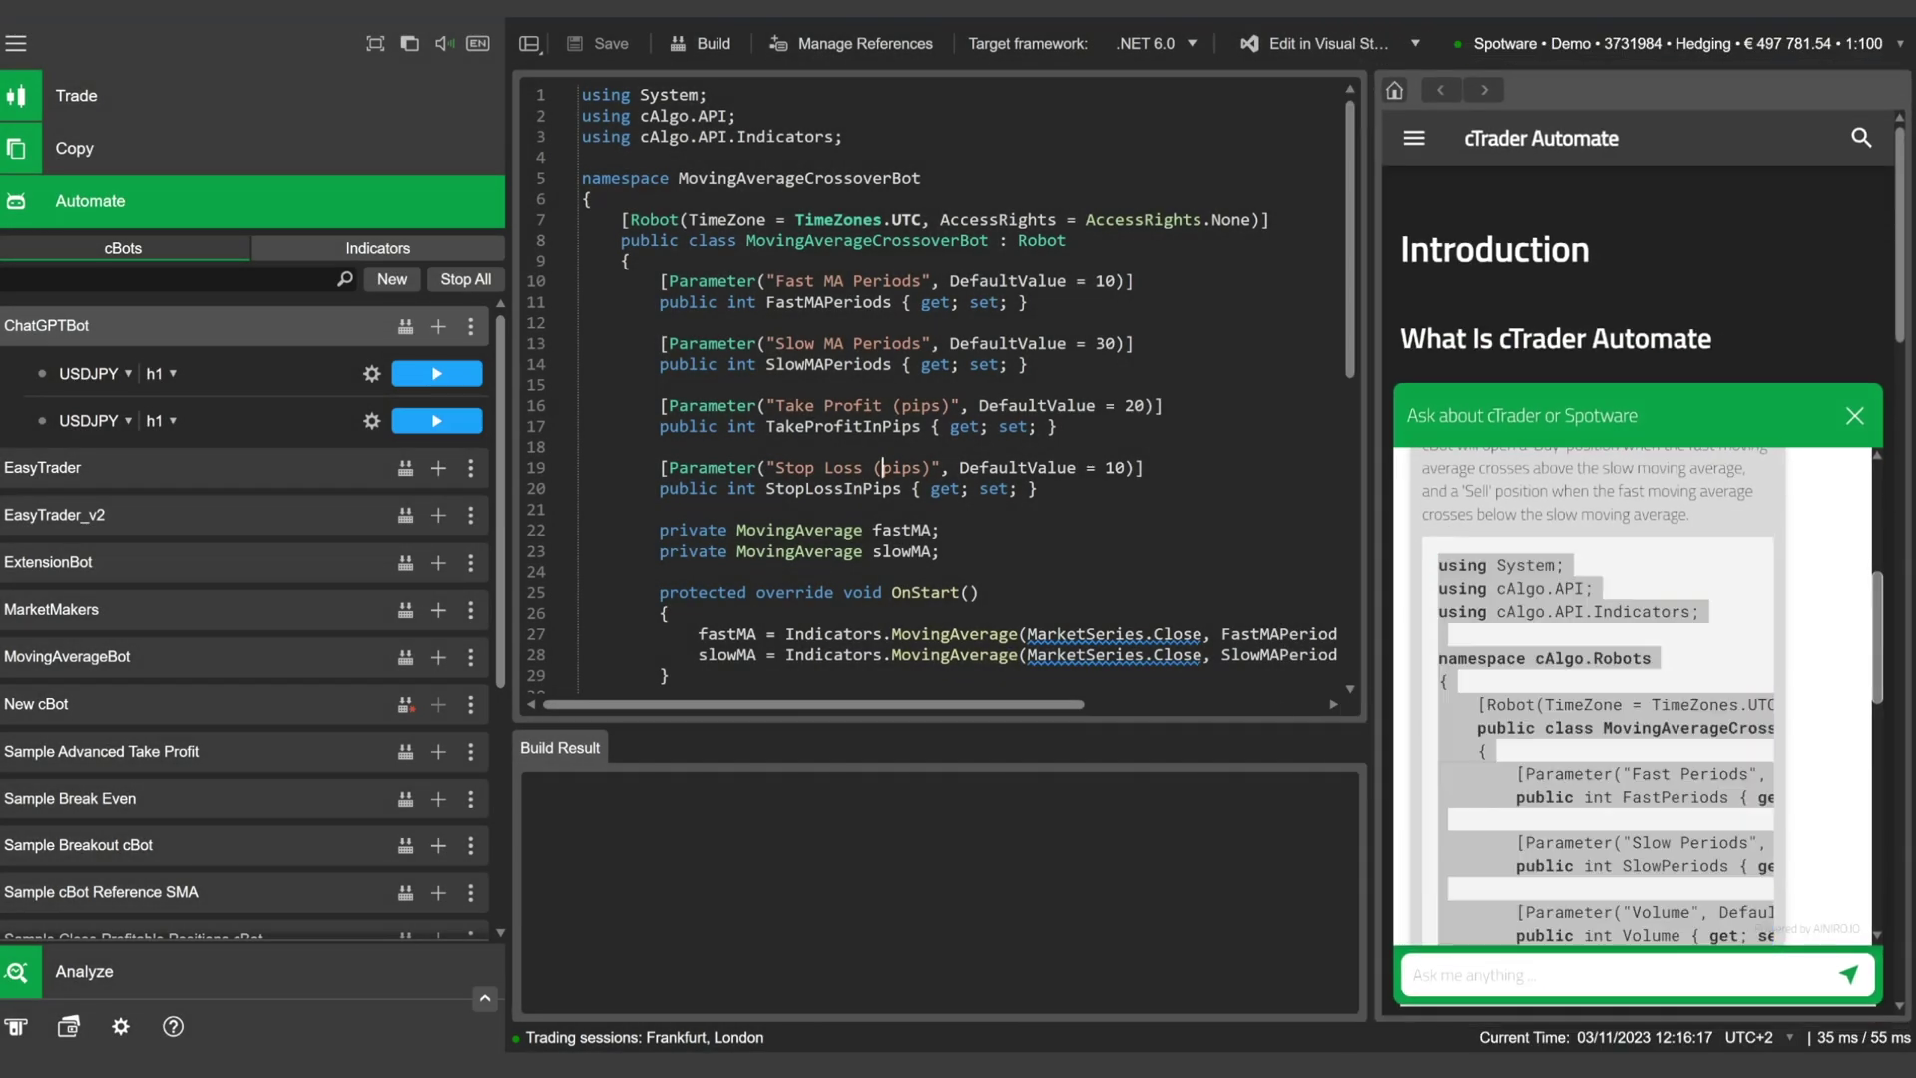
key("ctrl+a")
key("ctrl+v")
scroll(933, 389, "up", 4)
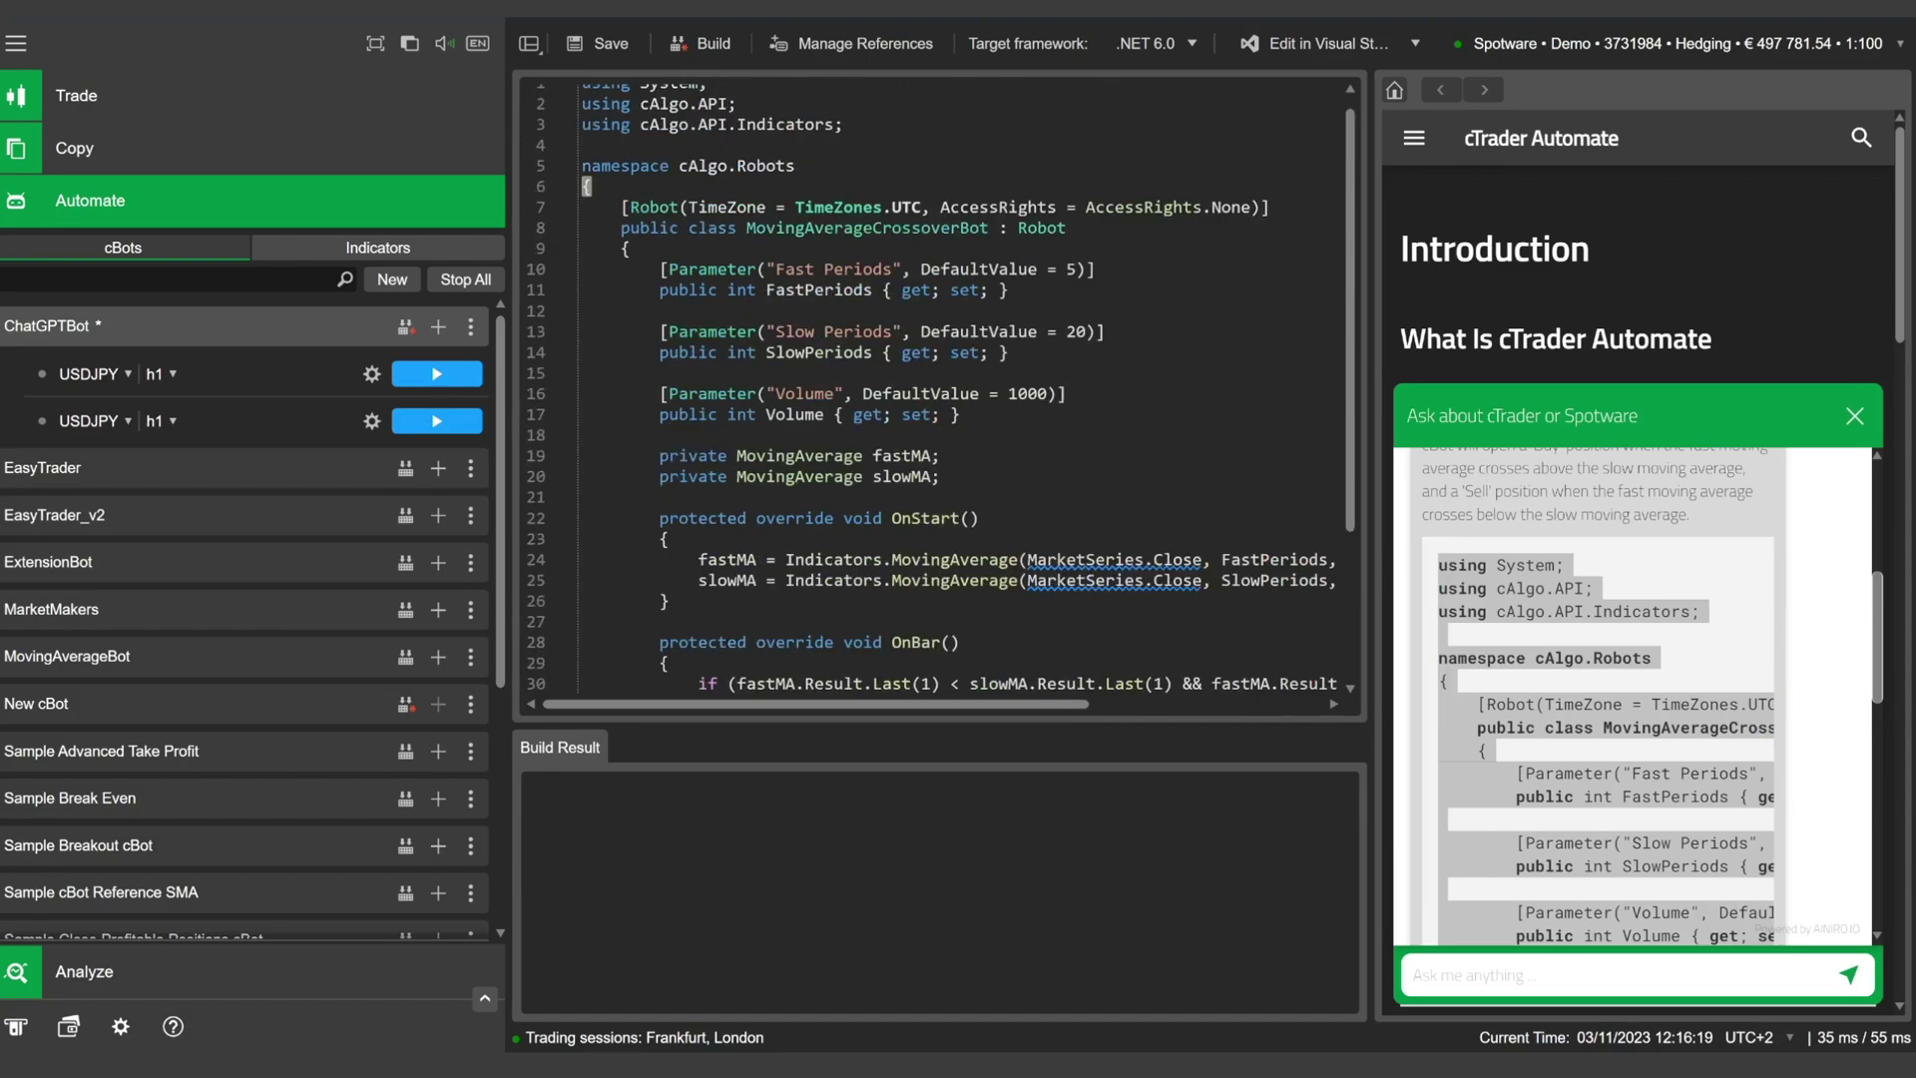
scroll(933, 389, "down", 2)
key("ctrl+s")
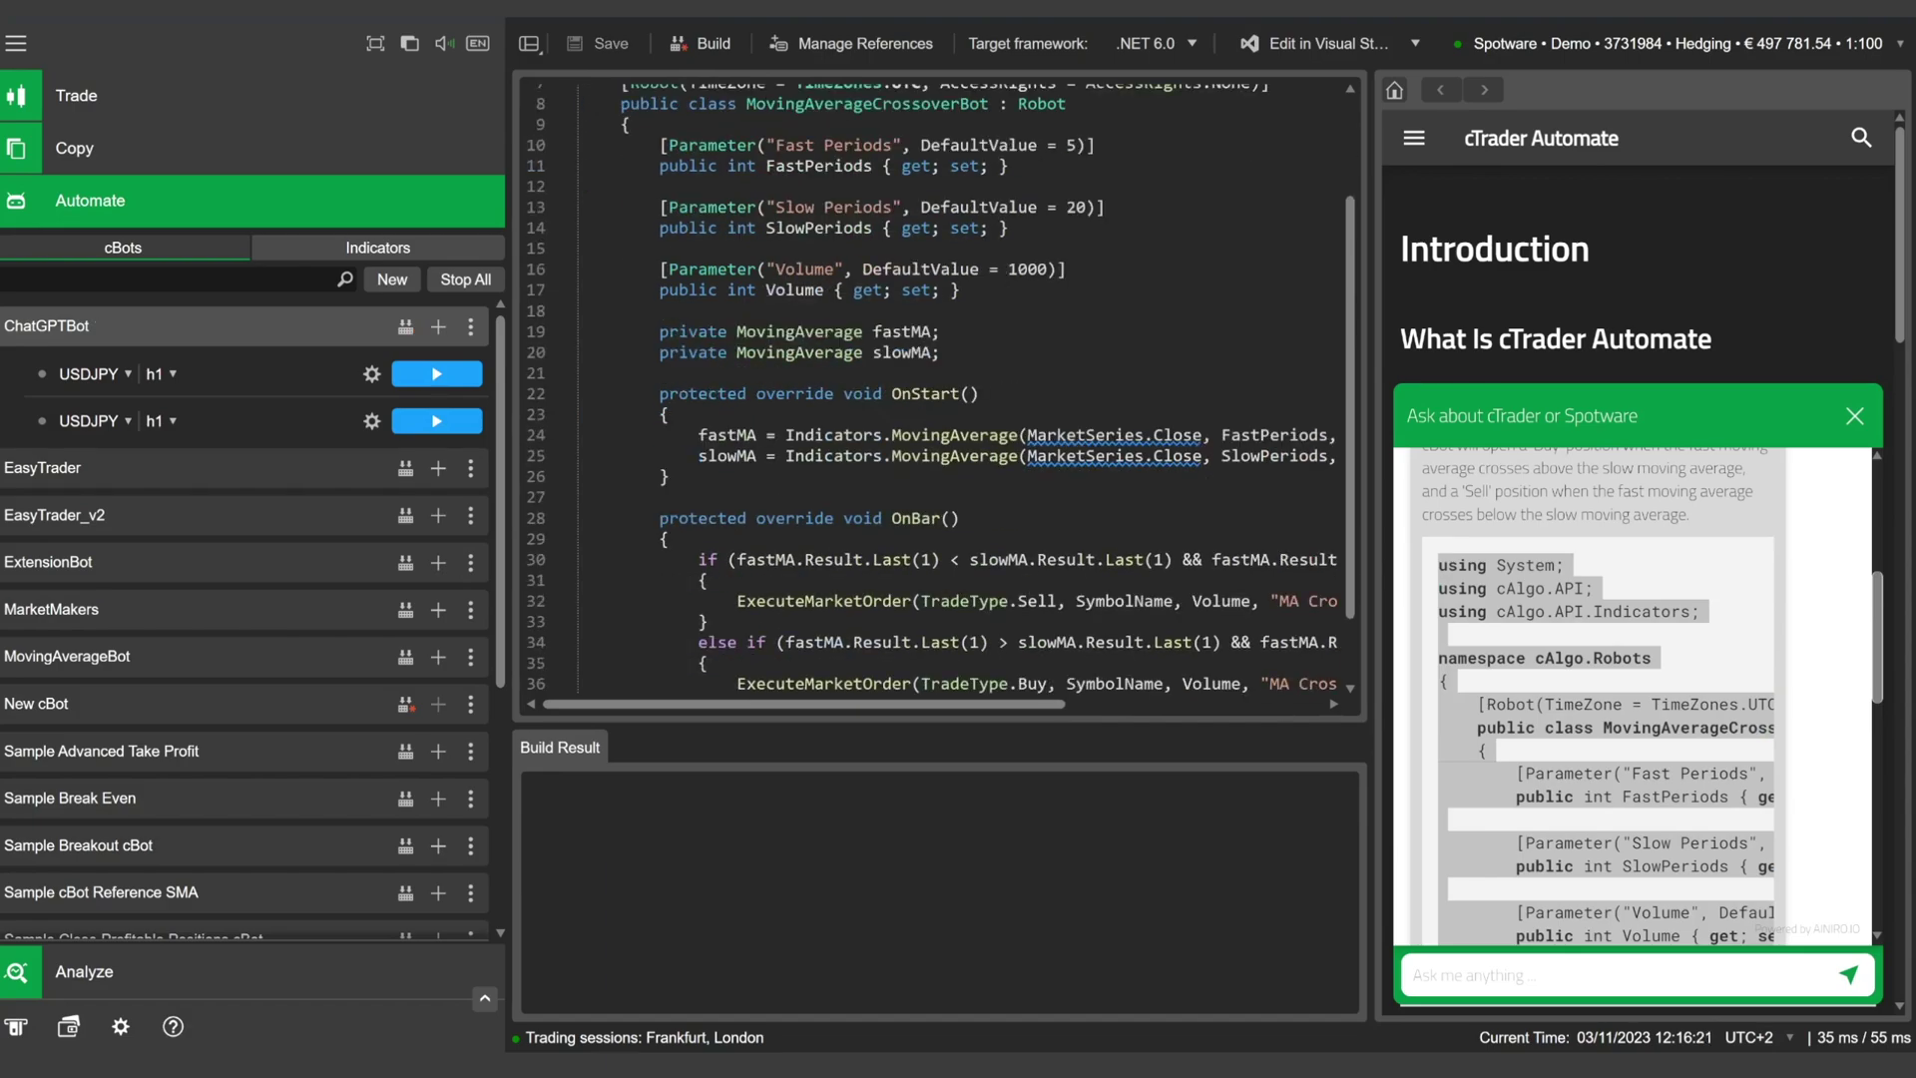